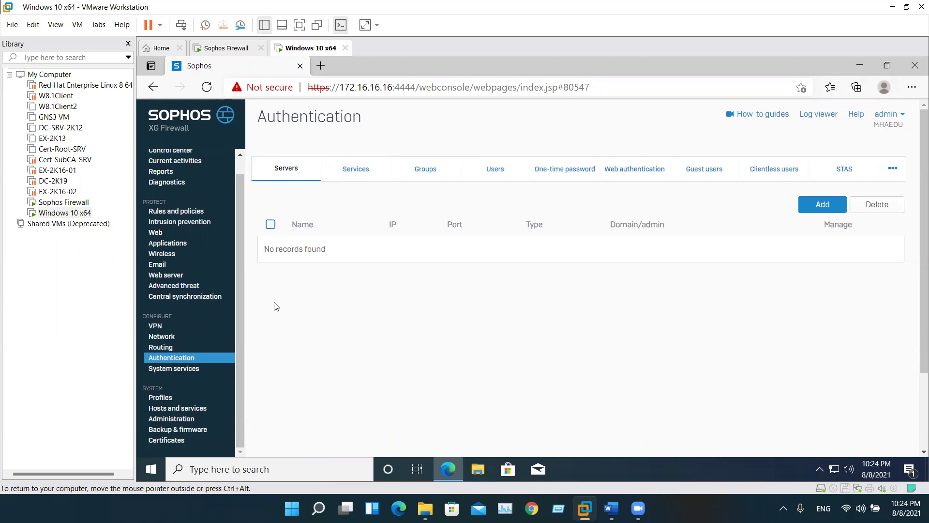
Browse the Authentication tabs: Services, Groups, Users and One-time password
click(356, 179)
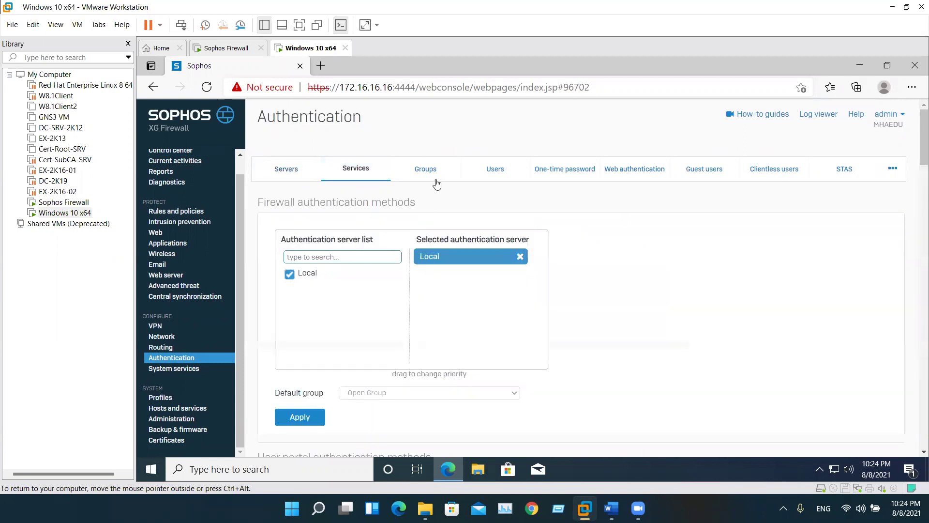
triple_click(300, 204)
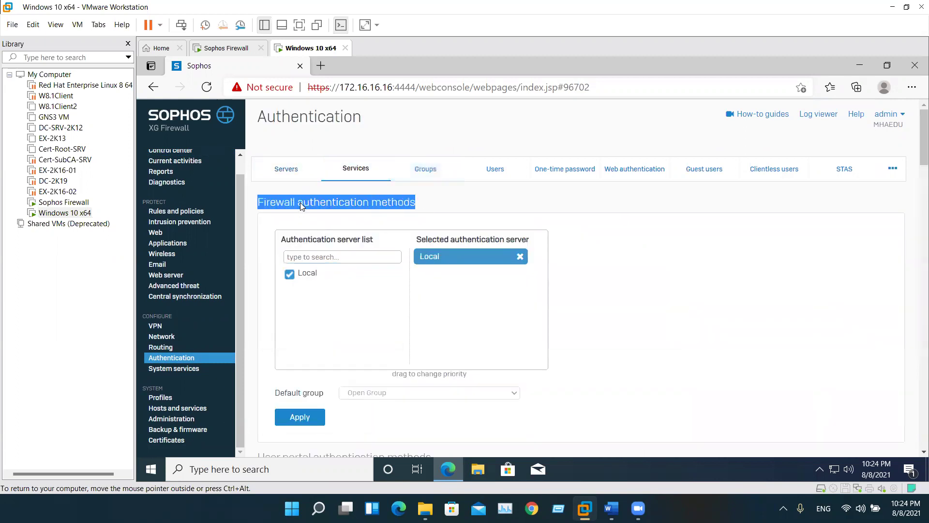
click(425, 208)
triple_click(252, 201)
click(416, 168)
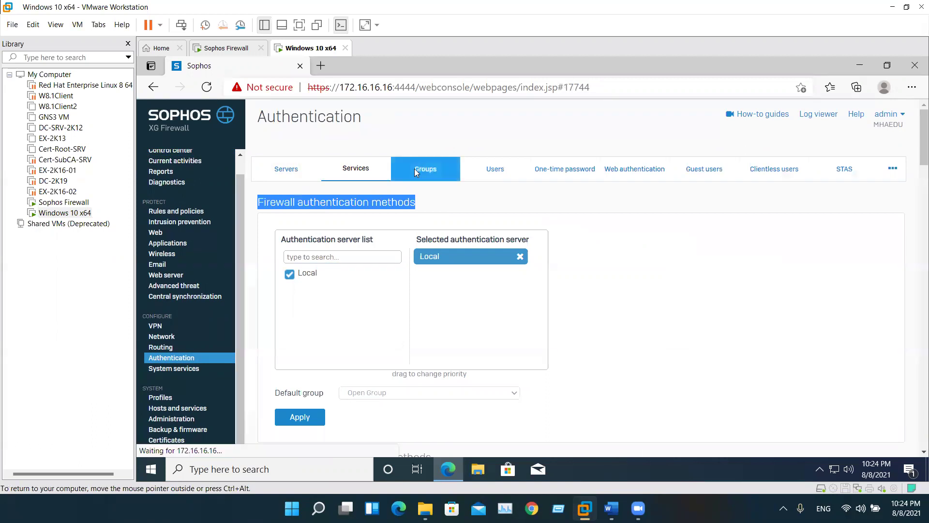
click(505, 180)
click(564, 169)
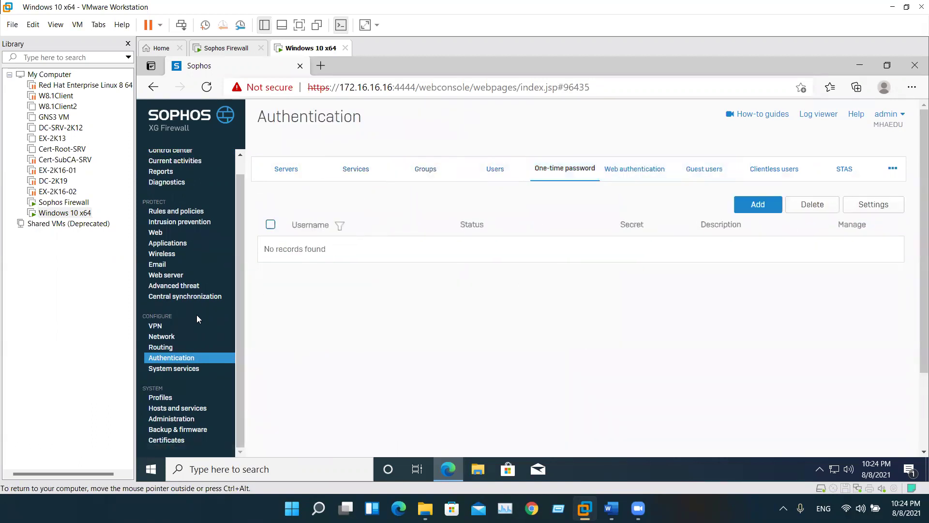
Go via System services to the Profiles page of recurring schedules
click(184, 369)
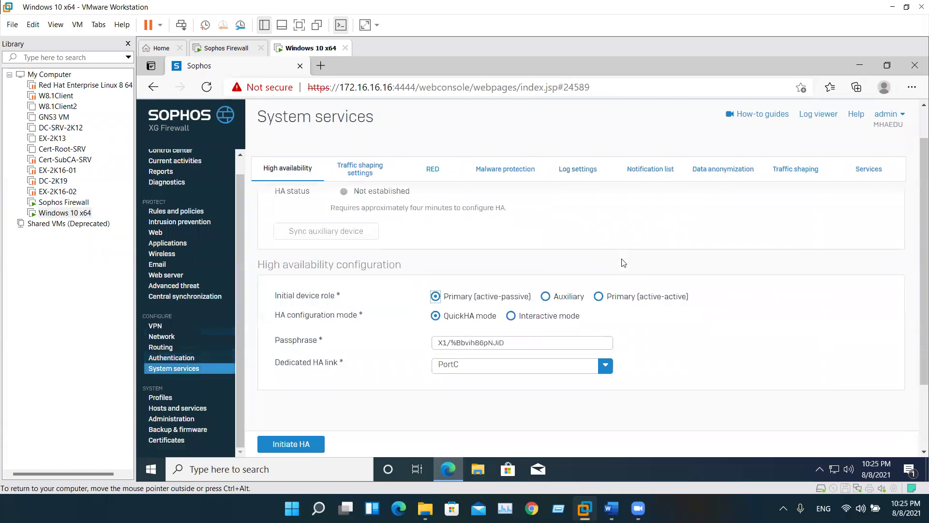
scroll(604, 263, down, 2)
scroll(458, 259, up, 2)
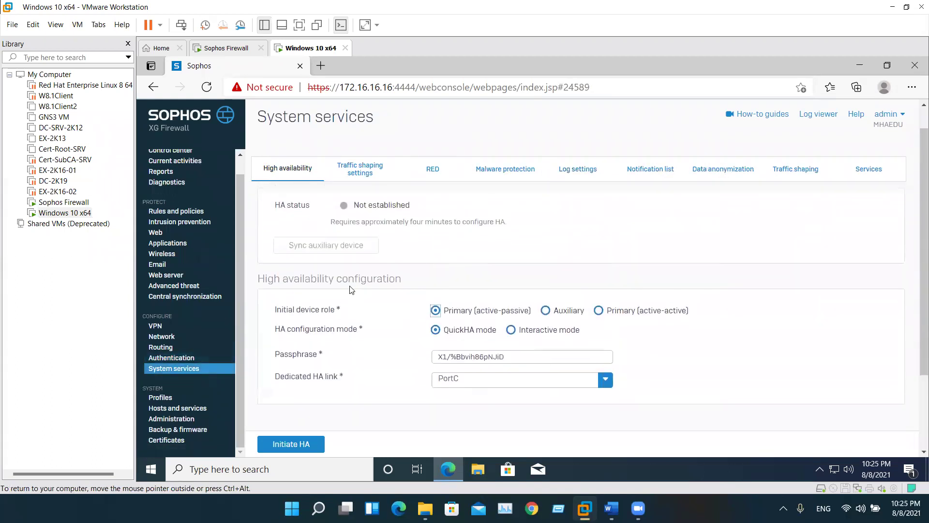
scroll(290, 303, down, 2)
click(156, 397)
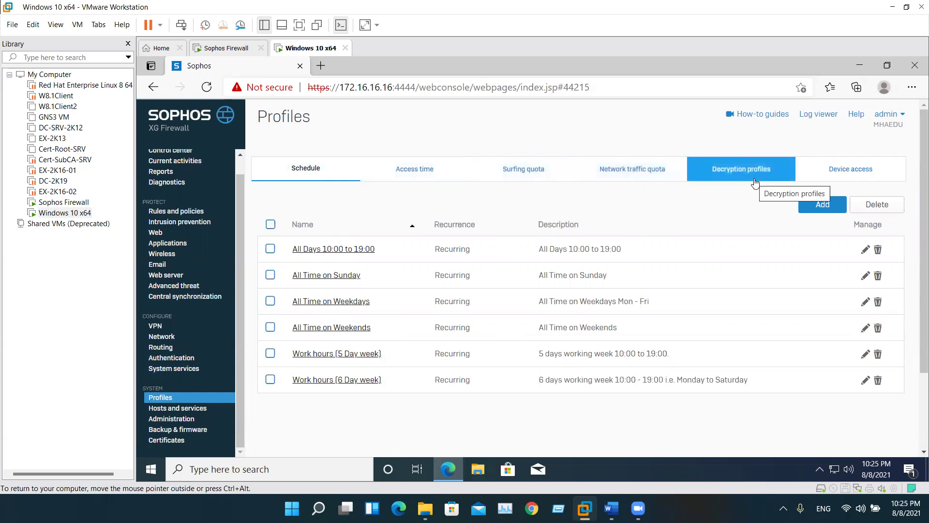
Switch Profiles to the Device access list: Administrator, Audit Admin, Crypto Admin, HAProfile, Security Admin
click(838, 177)
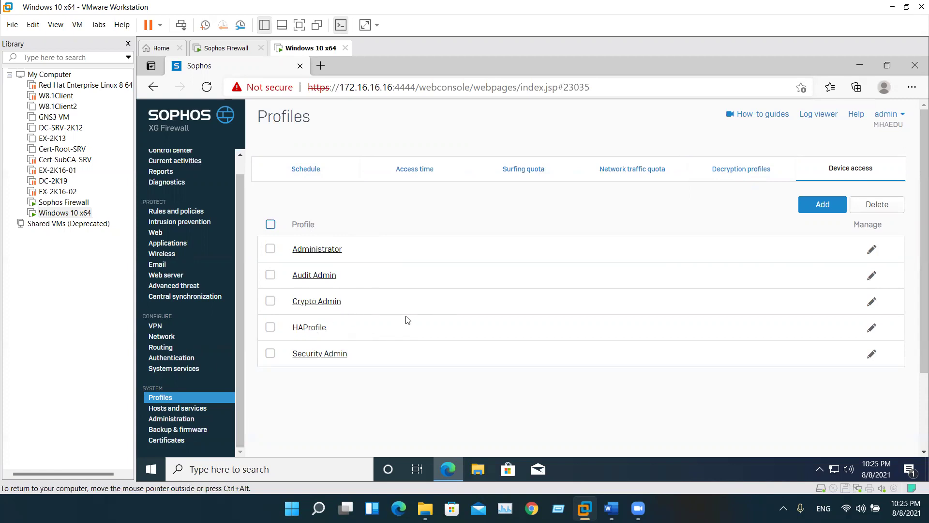
Add a new device access profile and review its permissions, expanding Logs & reports
click(825, 210)
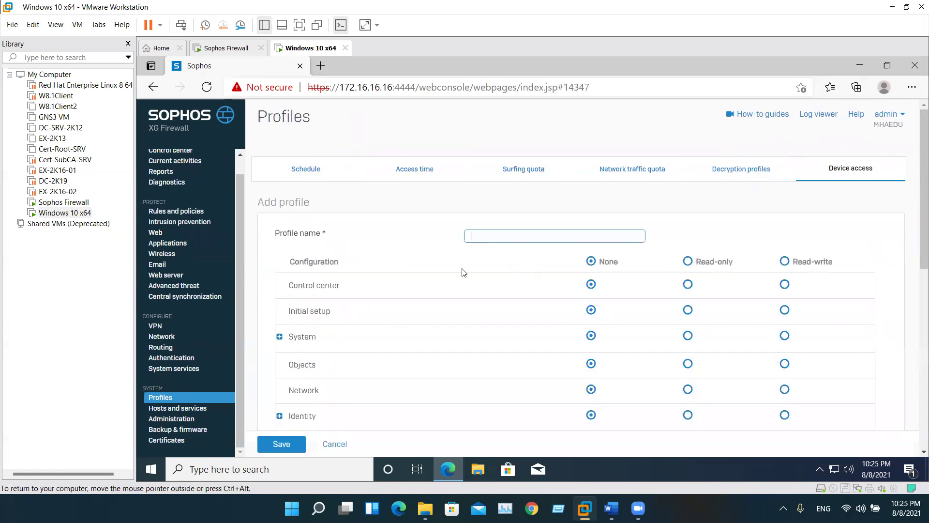
scroll(503, 263, down, 1)
scroll(485, 278, up, 1)
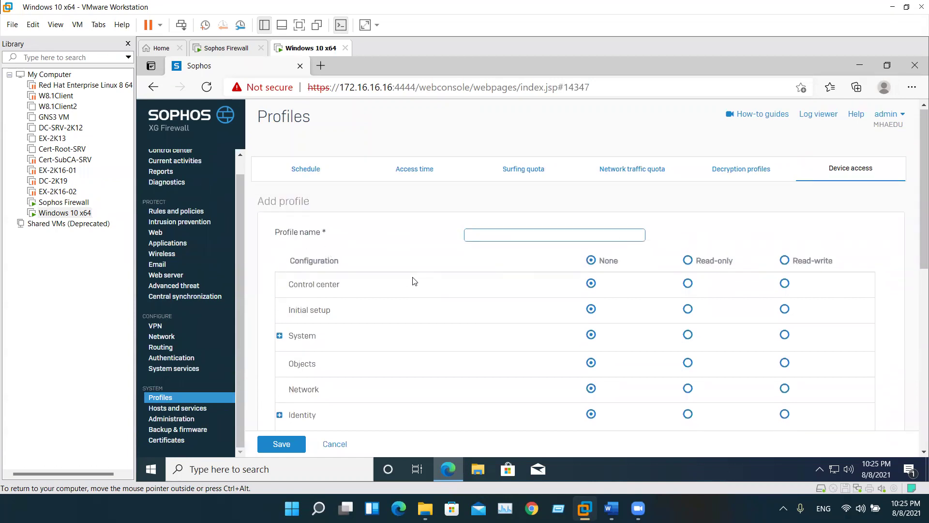
click(423, 309)
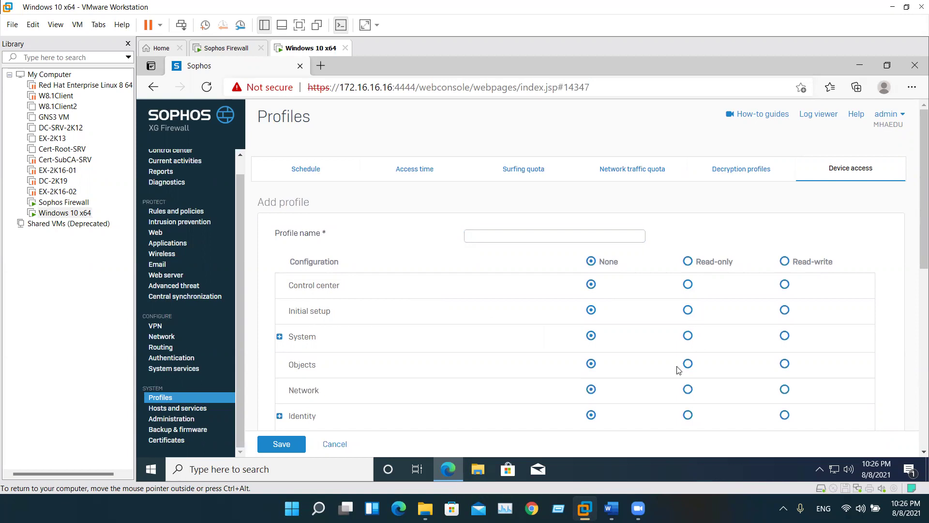
scroll(423, 325, down, 7)
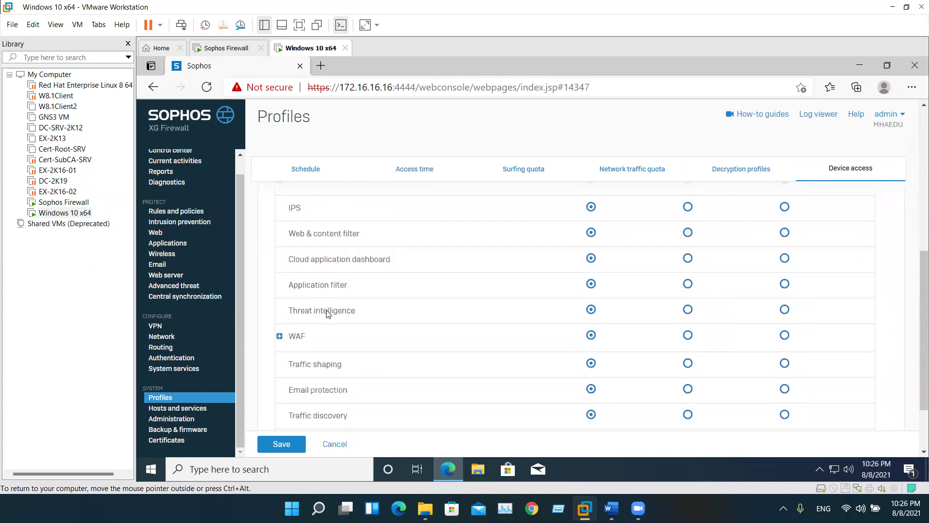
scroll(327, 312, down, 2)
click(280, 359)
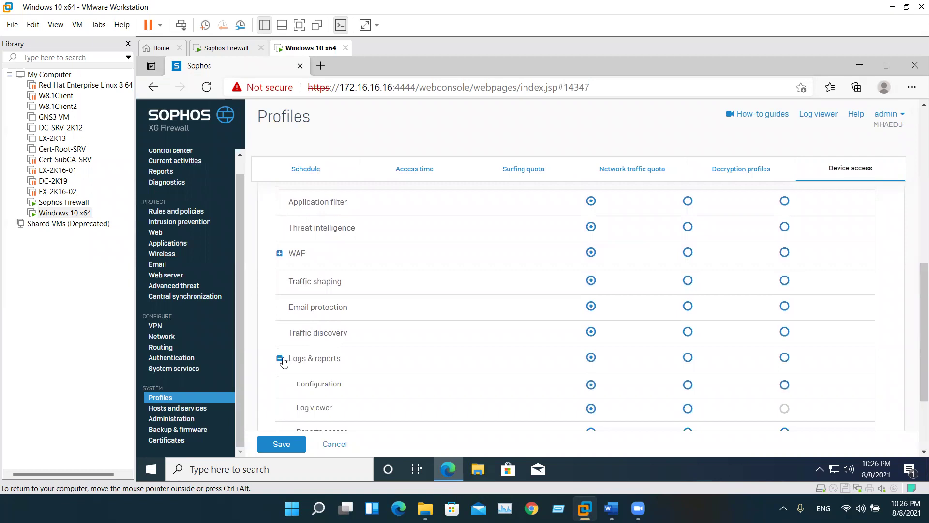
scroll(283, 362, down, 3)
scroll(466, 357, up, 10)
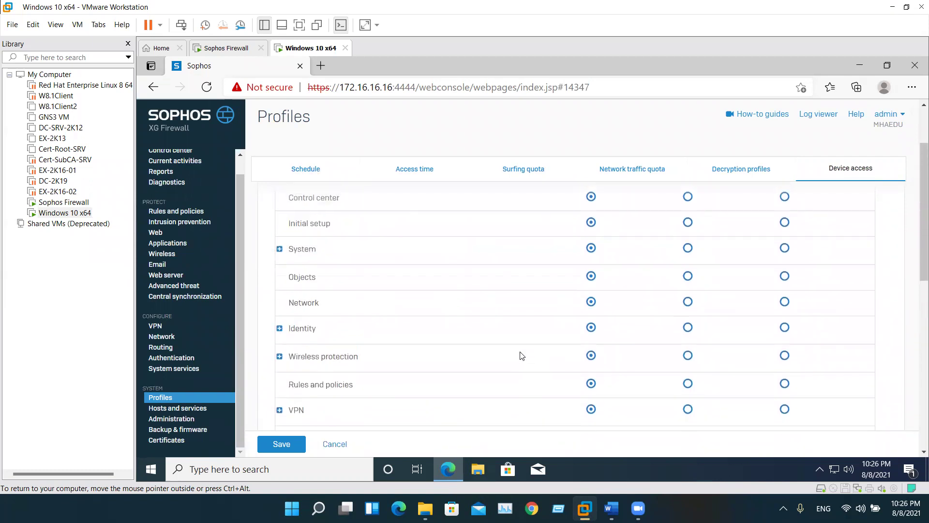
scroll(521, 356, up, 2)
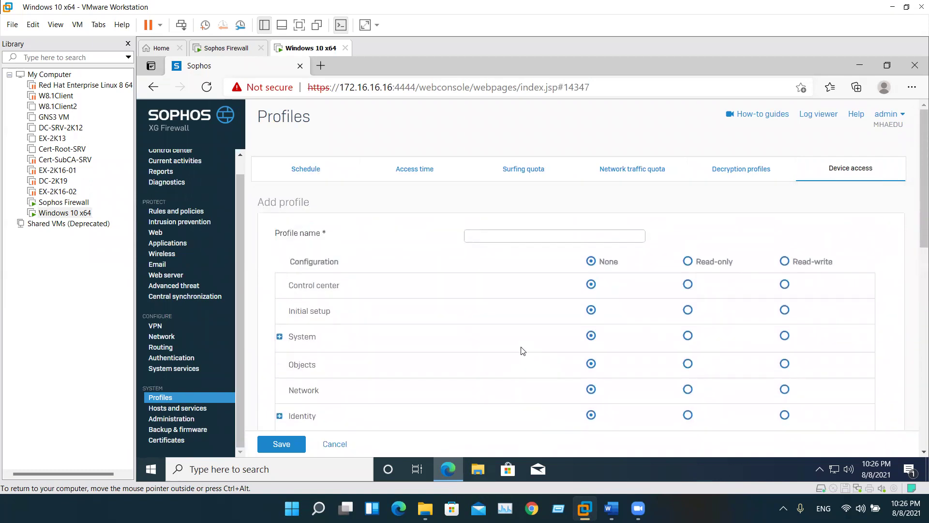
Open the Administrator profile, review its all Read-write permissions, and cancel
click(839, 172)
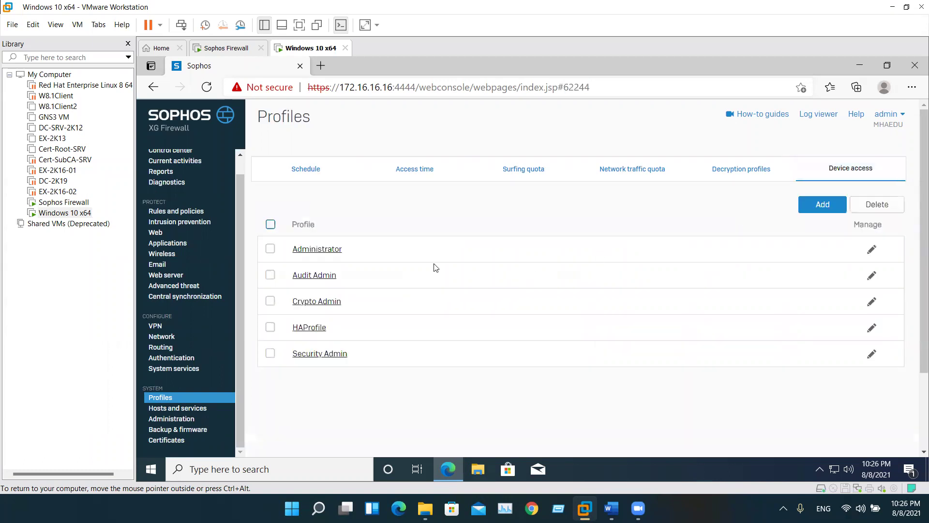
click(314, 251)
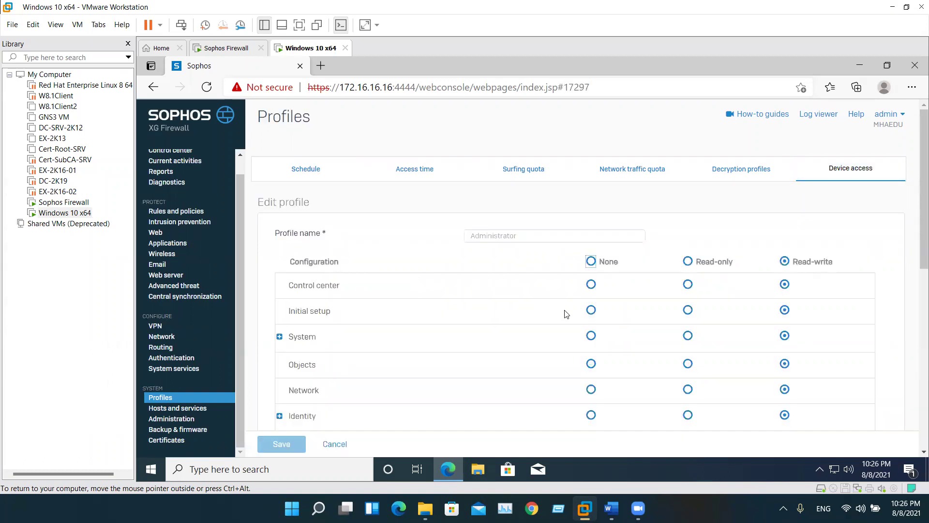
scroll(670, 314, down, 5)
scroll(763, 301, down, 8)
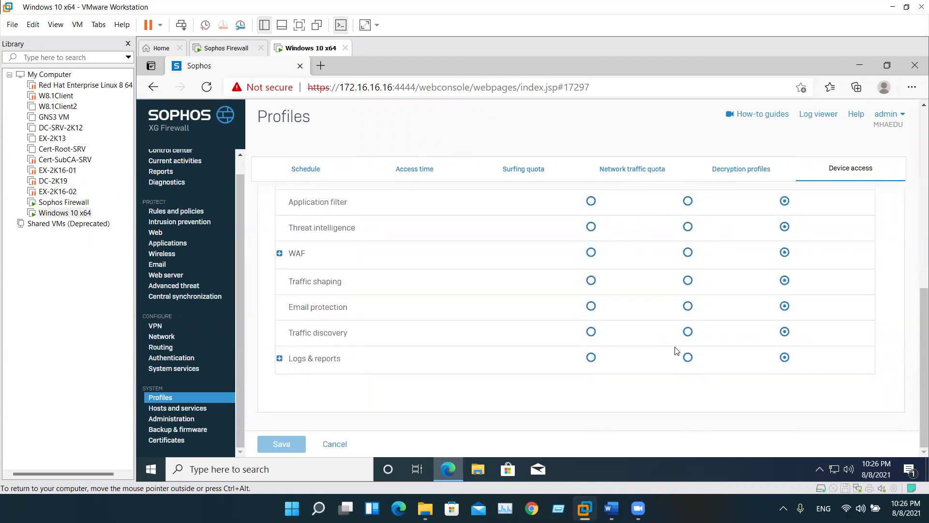
click(333, 443)
click(318, 275)
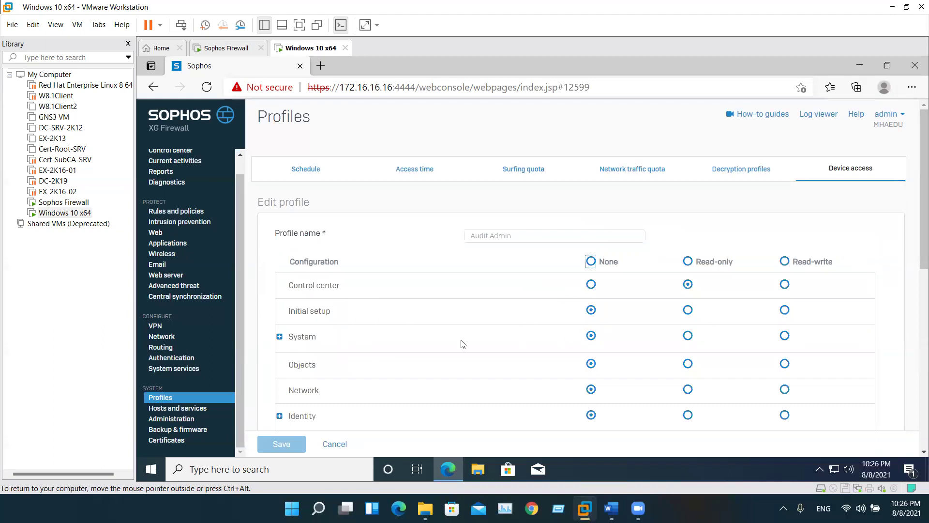
scroll(559, 364, down, 1)
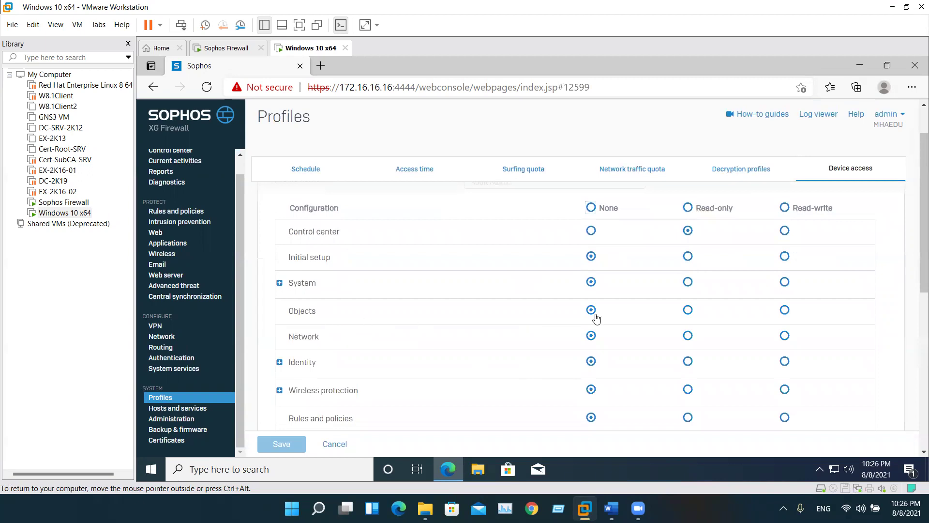
scroll(591, 327, down, 1)
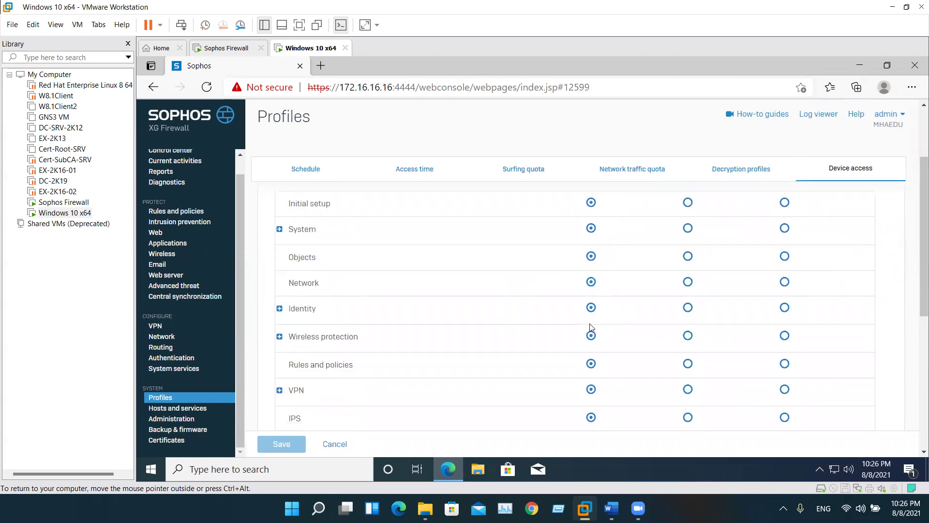
scroll(590, 327, down, 3)
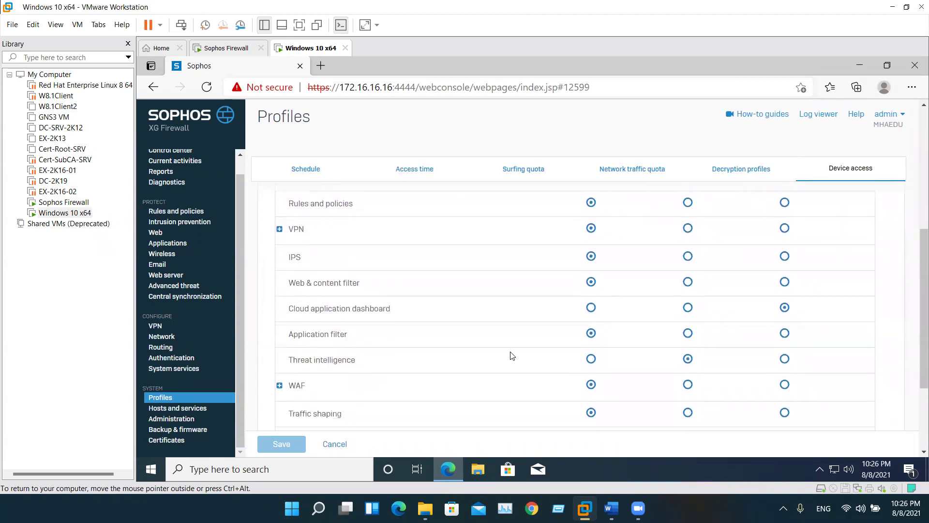
scroll(506, 360, down, 1)
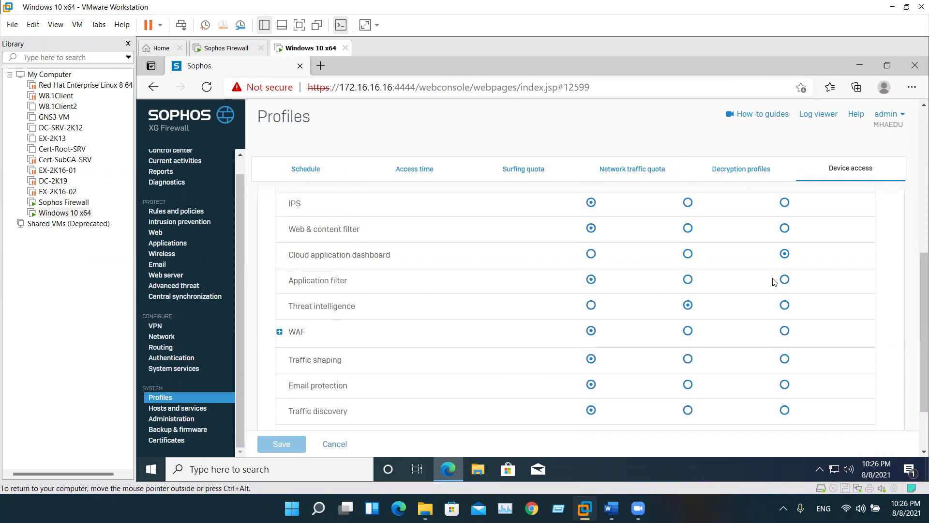
scroll(774, 280, up, 1)
scroll(670, 315, up, 2)
scroll(670, 315, down, 4)
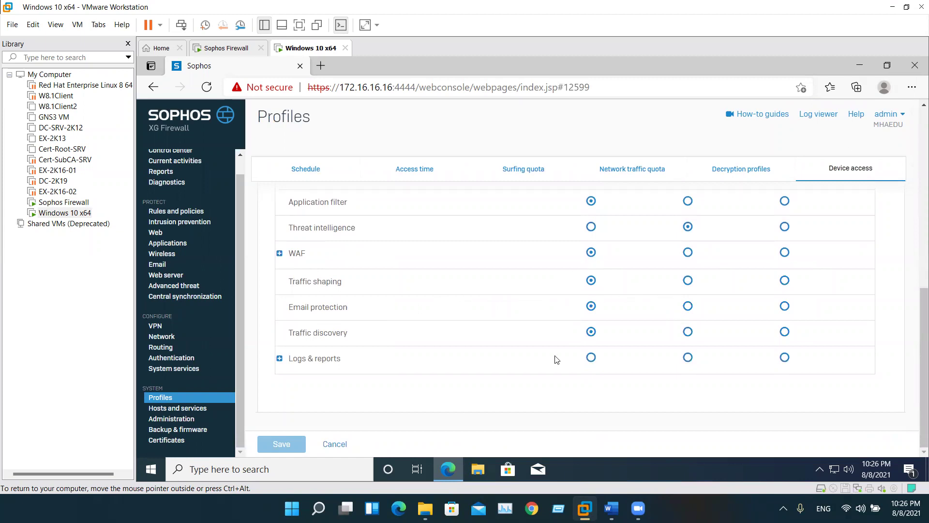
click(279, 359)
scroll(610, 363, down, 2)
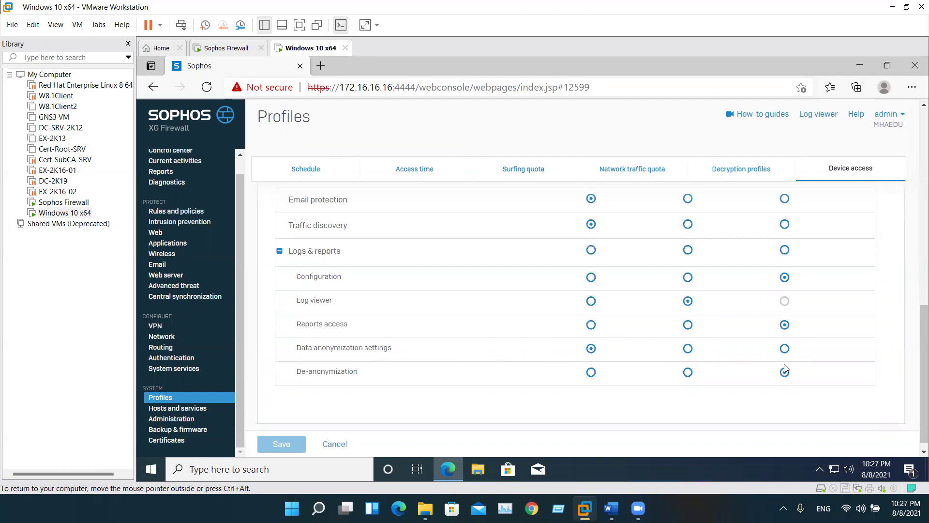
scroll(566, 388, up, 10)
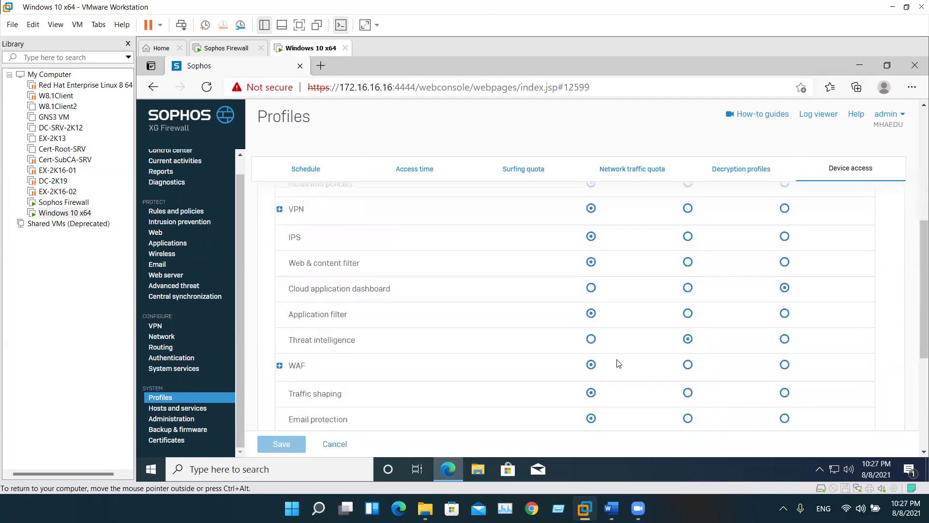
click(850, 173)
click(310, 302)
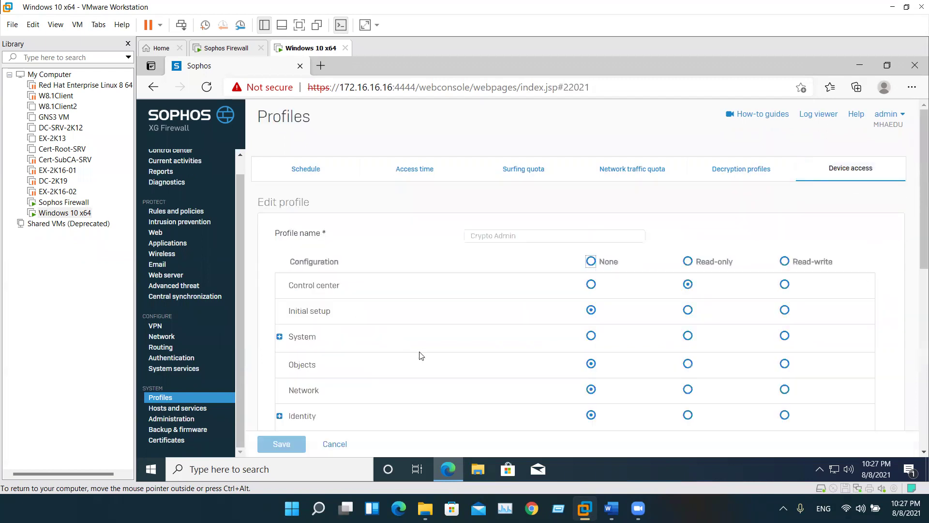
scroll(511, 357, down, 1)
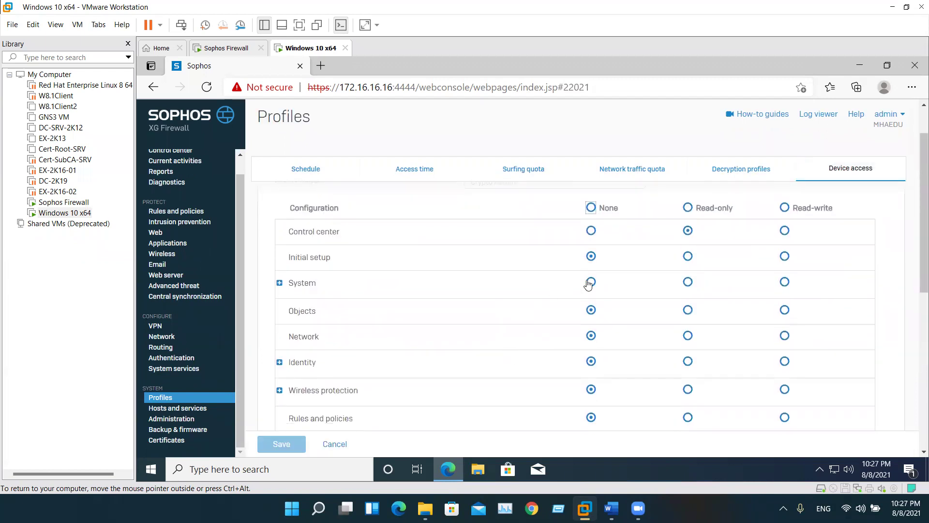
scroll(587, 317, down, 5)
scroll(587, 327, down, 1)
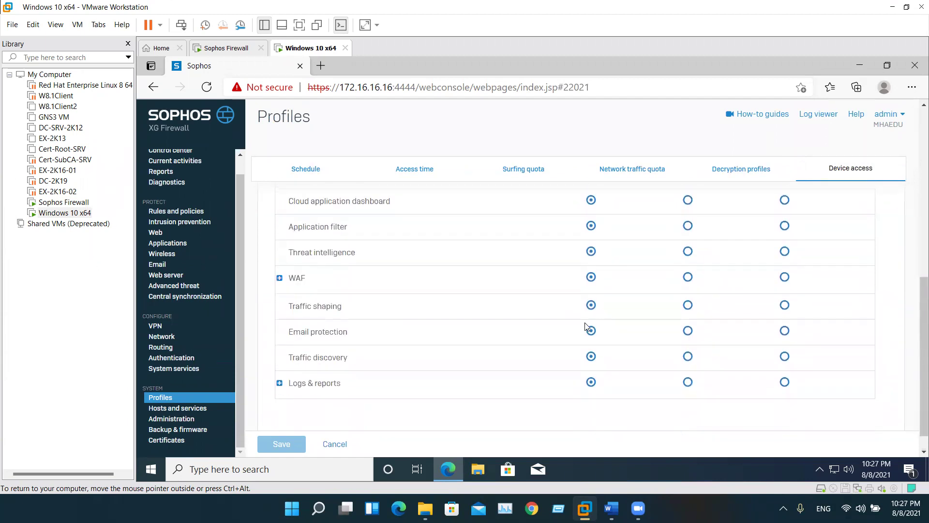
scroll(587, 342, up, 7)
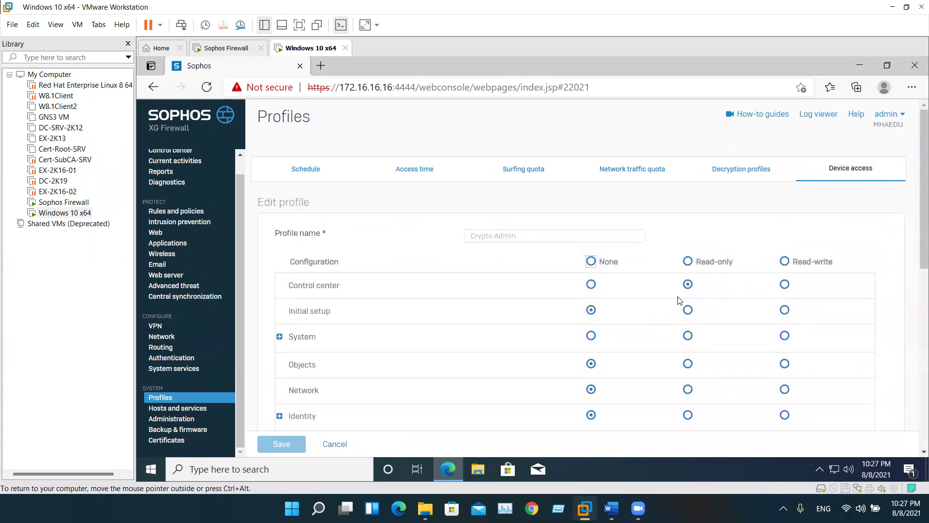
scroll(688, 294, down, 6)
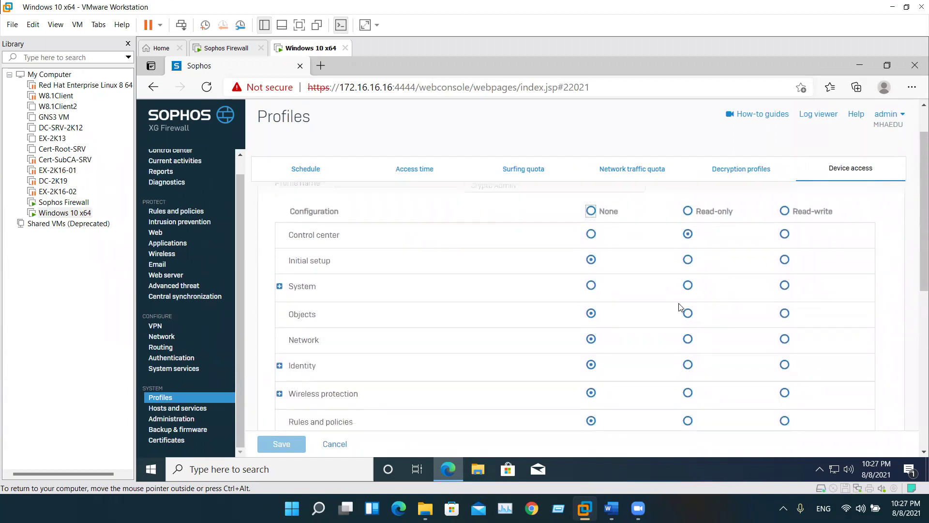
scroll(681, 309, up, 6)
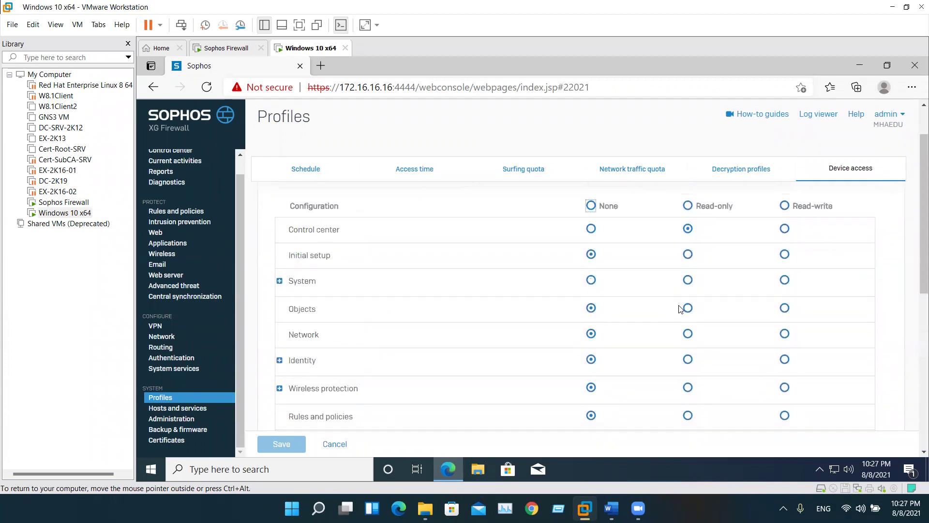
scroll(168, 164, up, 1)
View the Control center dashboard, then return to the administrator Profiles page
click(172, 168)
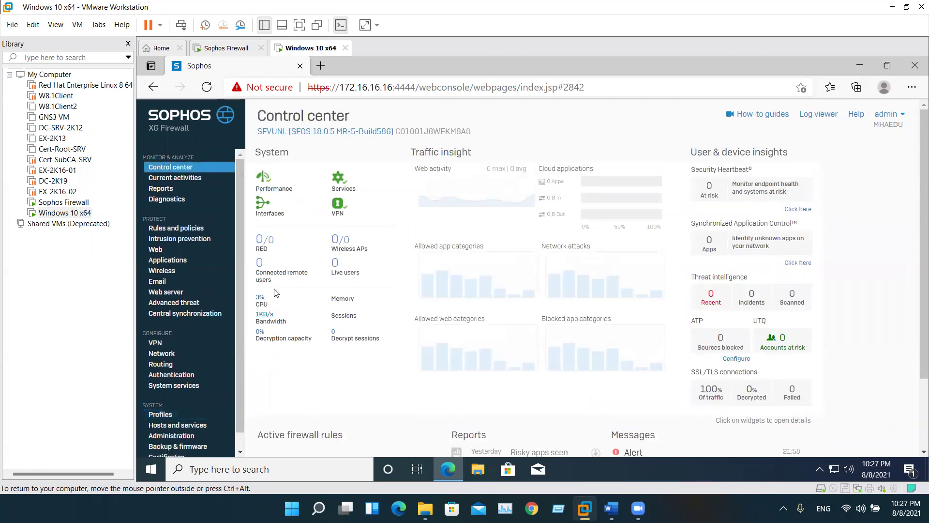
scroll(275, 290, down, 2)
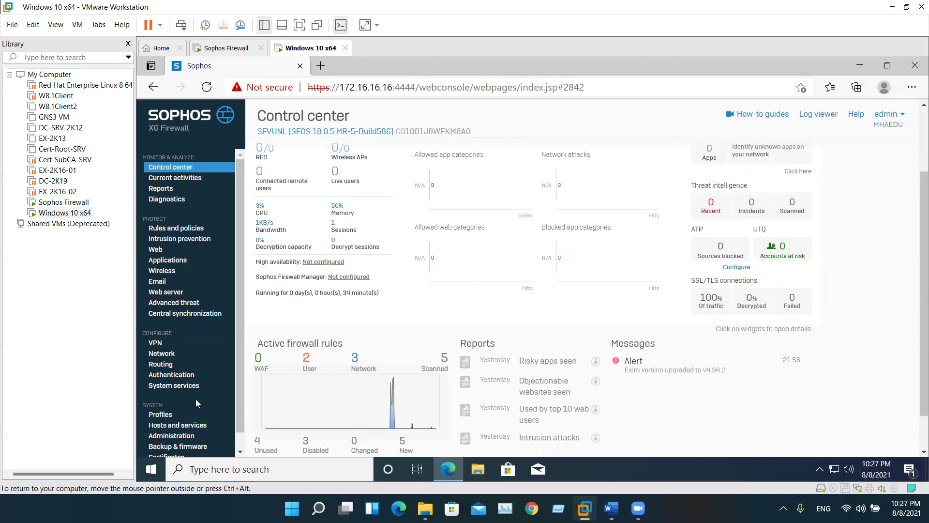
click(169, 417)
Open HAProfile from Device access and inspect its permissions, expanding Logs & reports
click(840, 170)
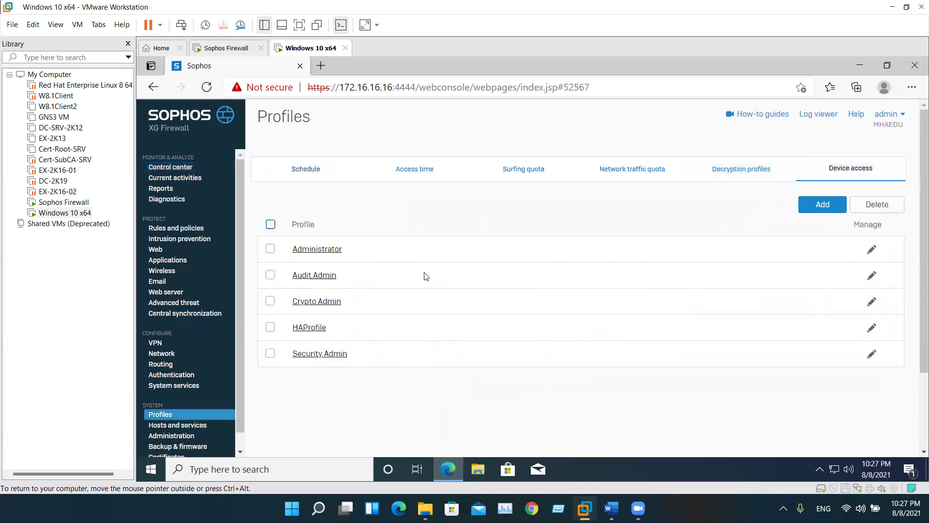
click(318, 330)
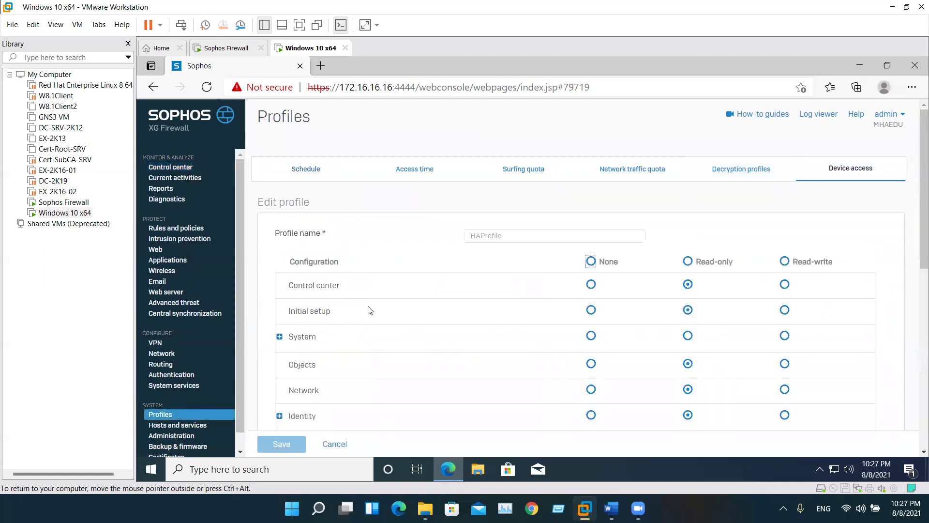
scroll(609, 300, down, 1)
scroll(677, 255, down, 9)
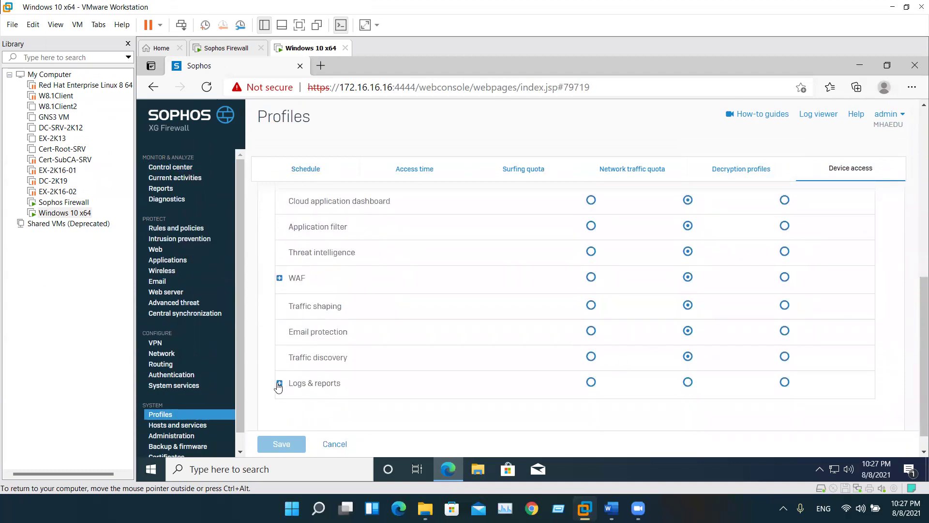
scroll(656, 345, up, 10)
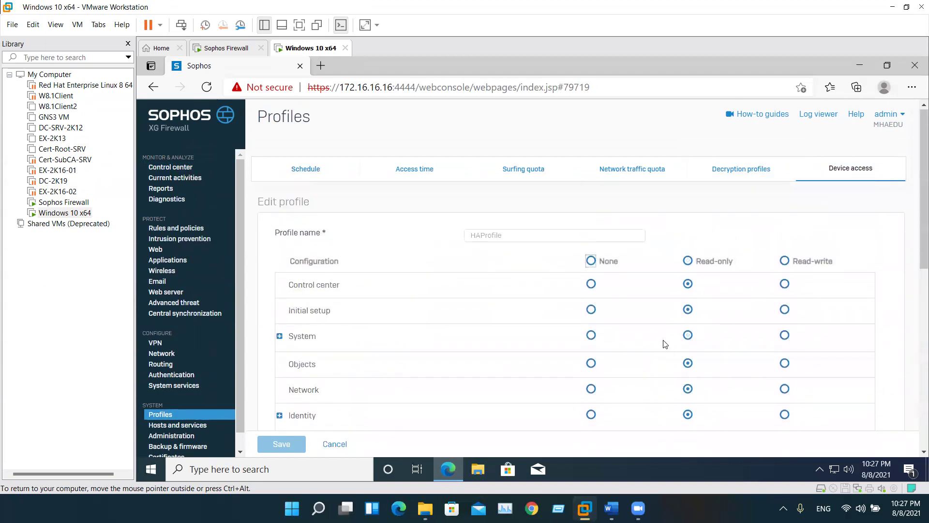
scroll(687, 339, down, 5)
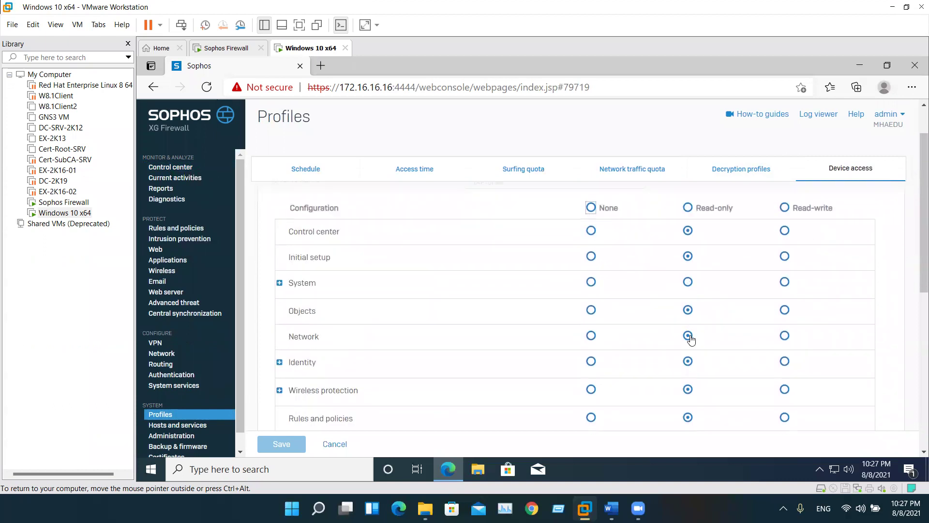
scroll(690, 339, down, 3)
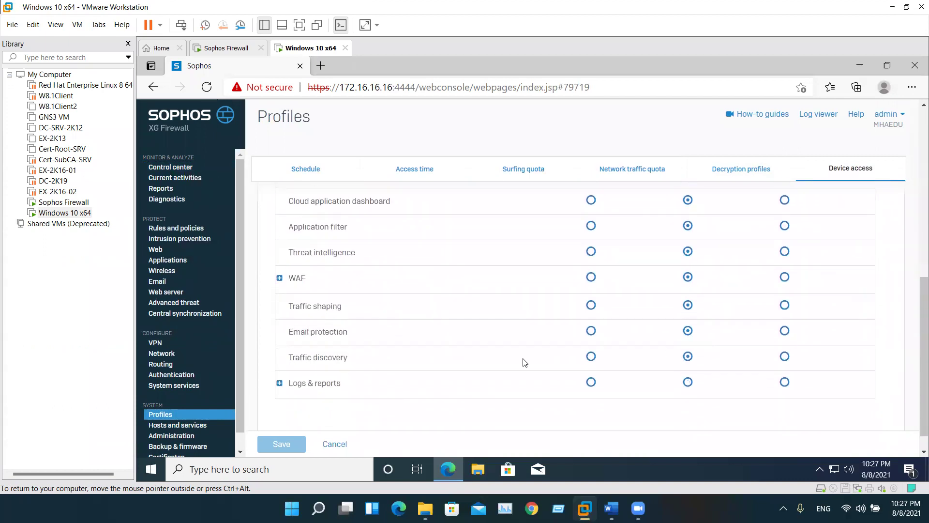
click(280, 383)
scroll(602, 384, down, 3)
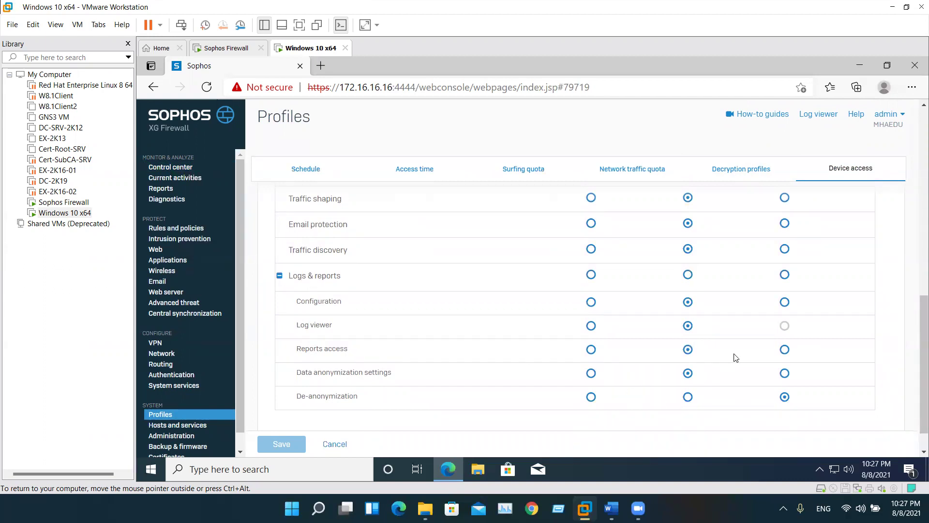
scroll(733, 371, up, 5)
scroll(733, 370, up, 4)
scroll(733, 369, down, 10)
Cancel HAProfile, open Security Admin and inspect it, expanding Logs & reports
click(351, 446)
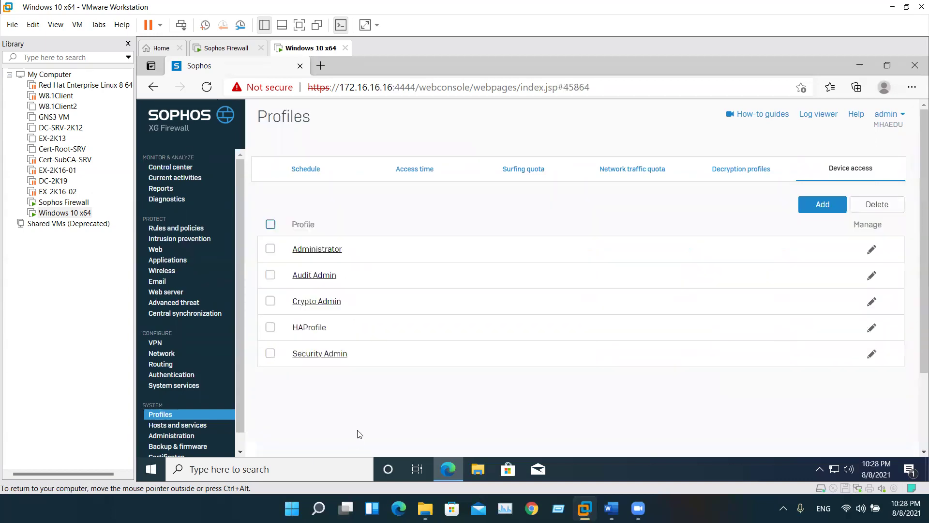
click(328, 360)
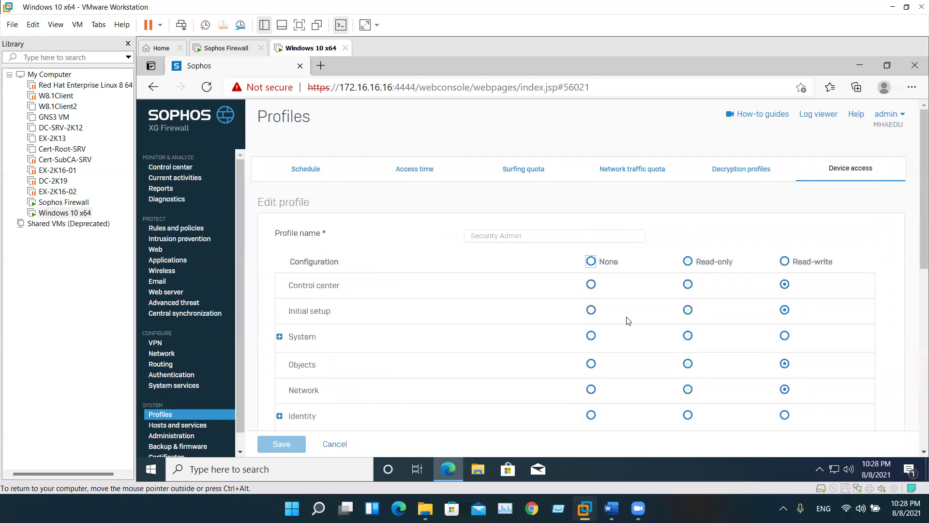
scroll(629, 321, down, 3)
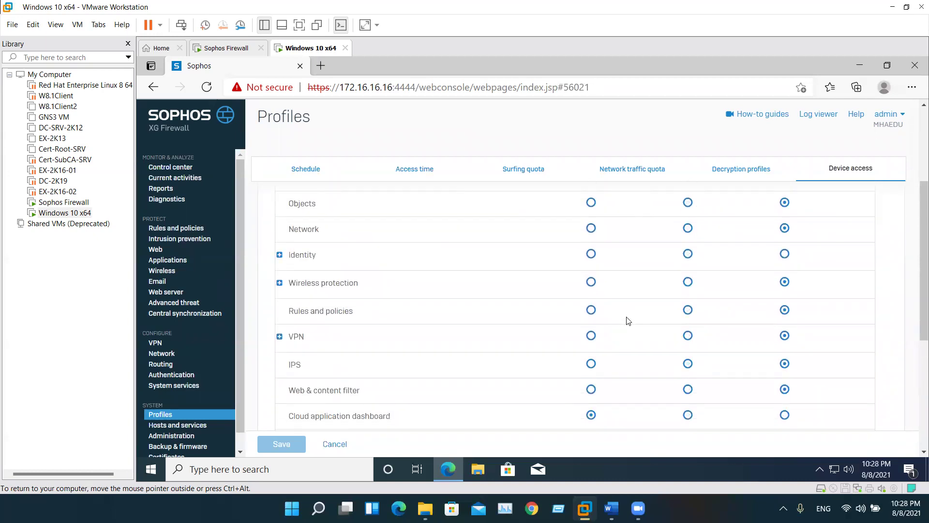
scroll(628, 321, down, 4)
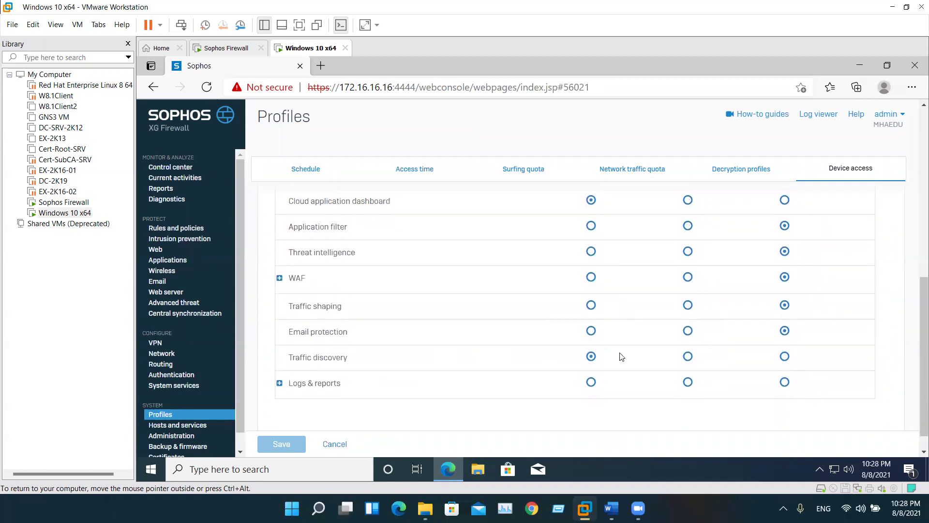
scroll(688, 359, up, 8)
scroll(689, 358, down, 6)
scroll(690, 365, down, 2)
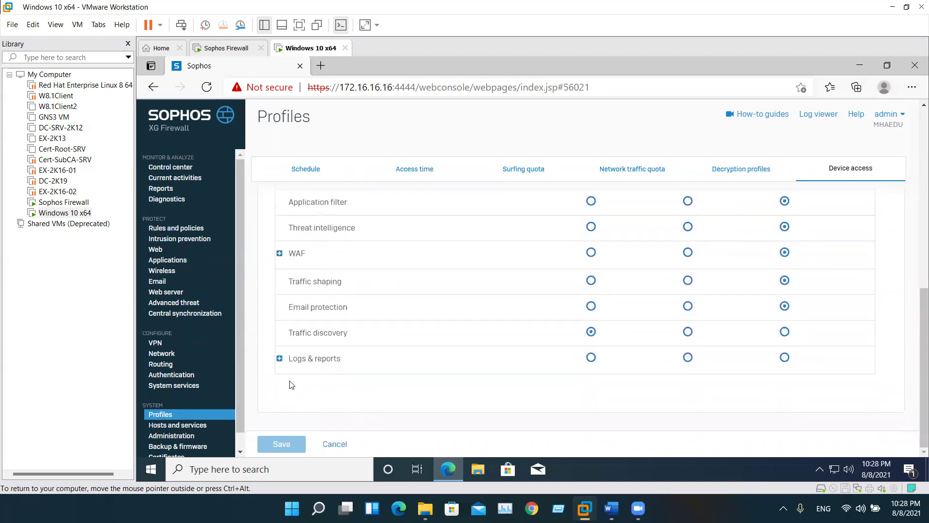
click(279, 358)
scroll(629, 371, down, 1)
scroll(628, 372, down, 1)
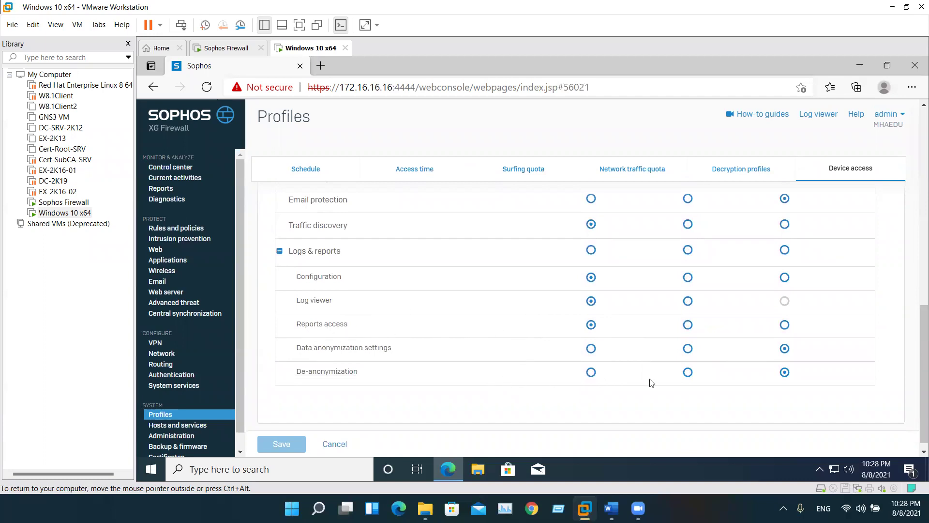
scroll(716, 384, up, 6)
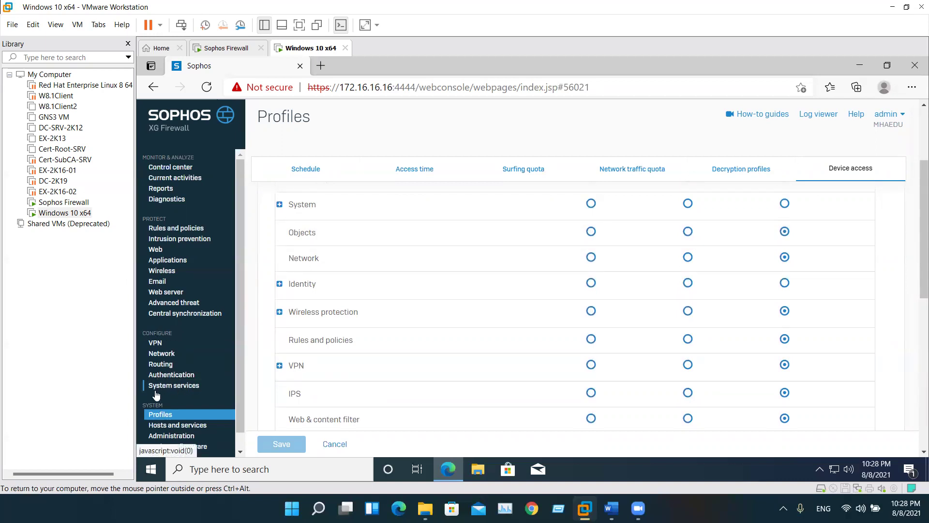
Add a new user under Authentication > Users, entering the username and full name
click(166, 378)
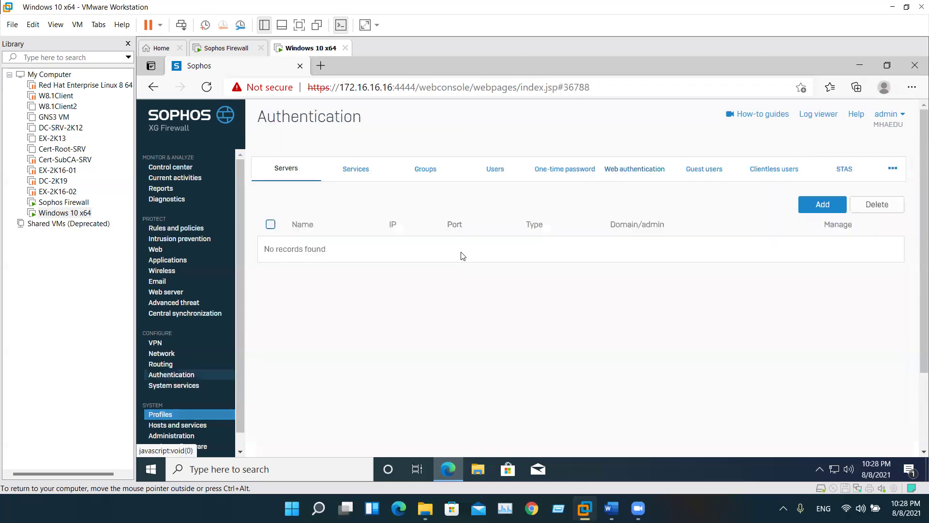
click(482, 177)
click(650, 206)
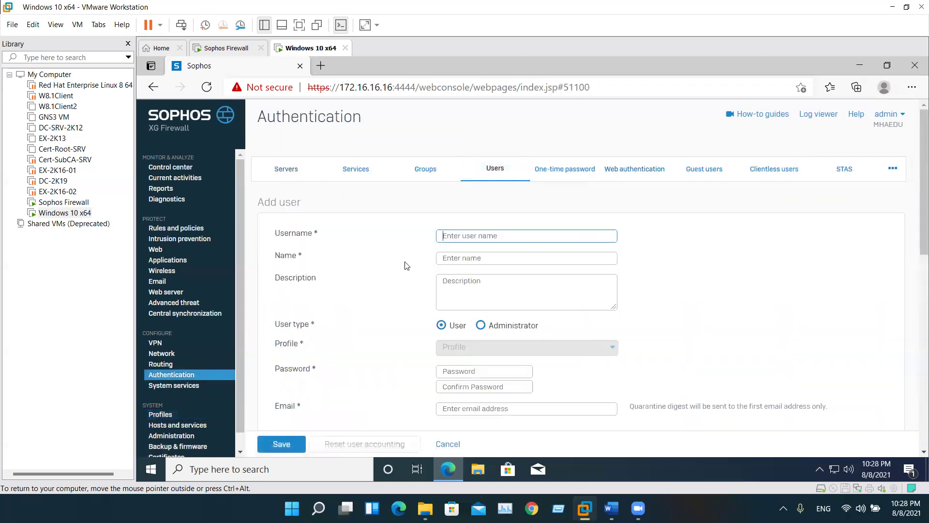
text(Ah)
key(Tab)
text(Ahmed)
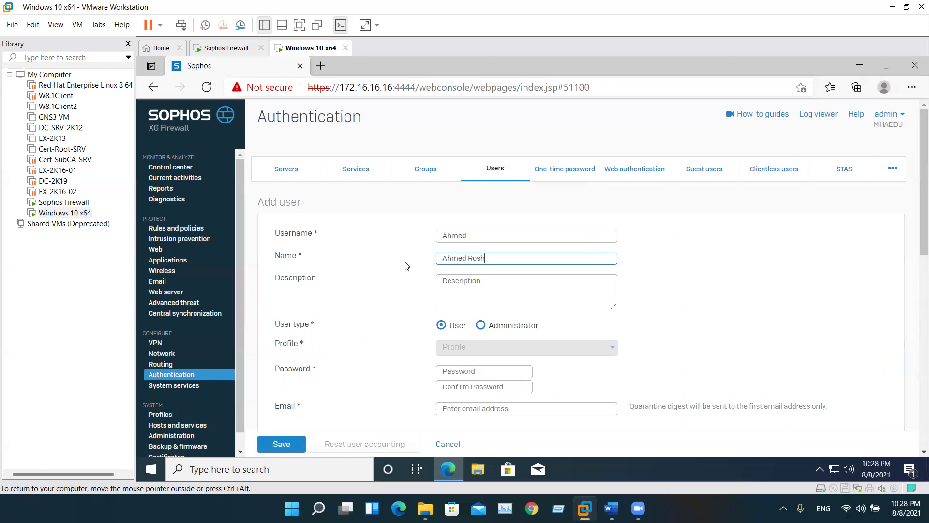
key(Tab)
key(Tab)
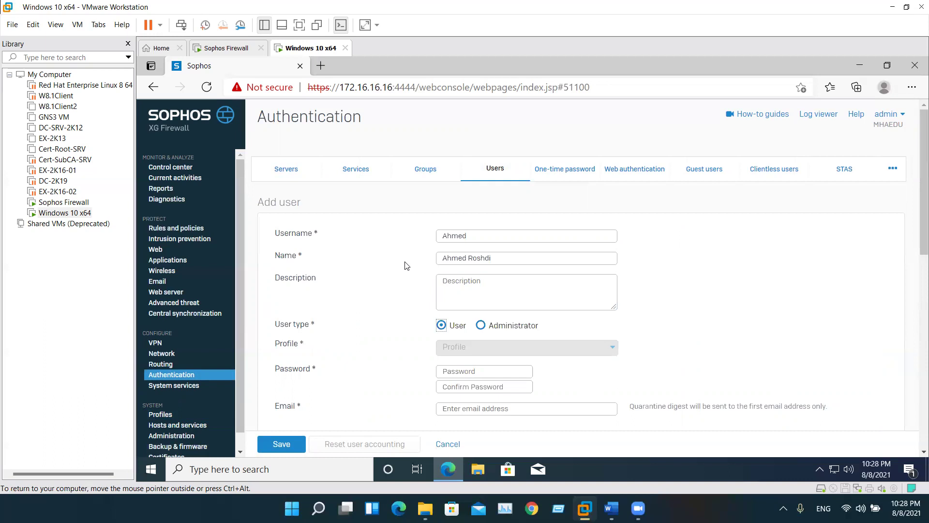
Set the user type to Administrator and open the Profile dropdown
click(481, 325)
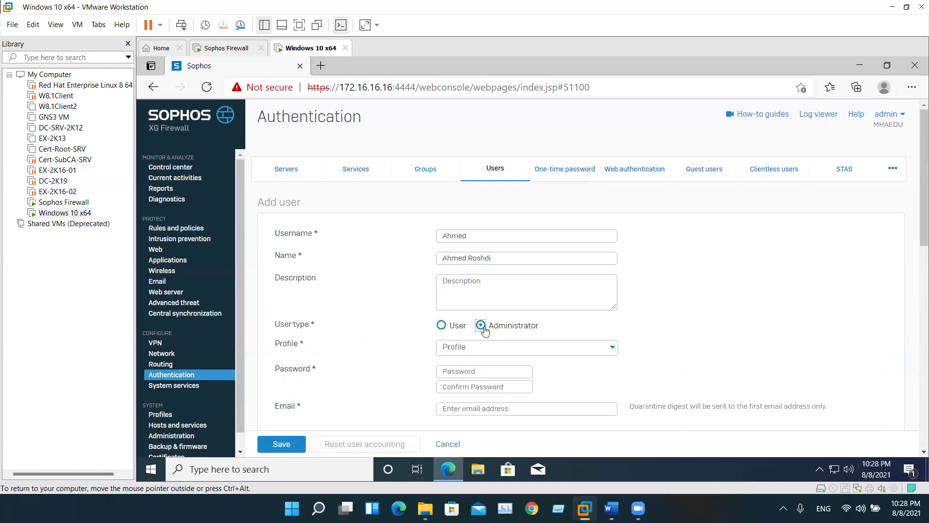
click(442, 325)
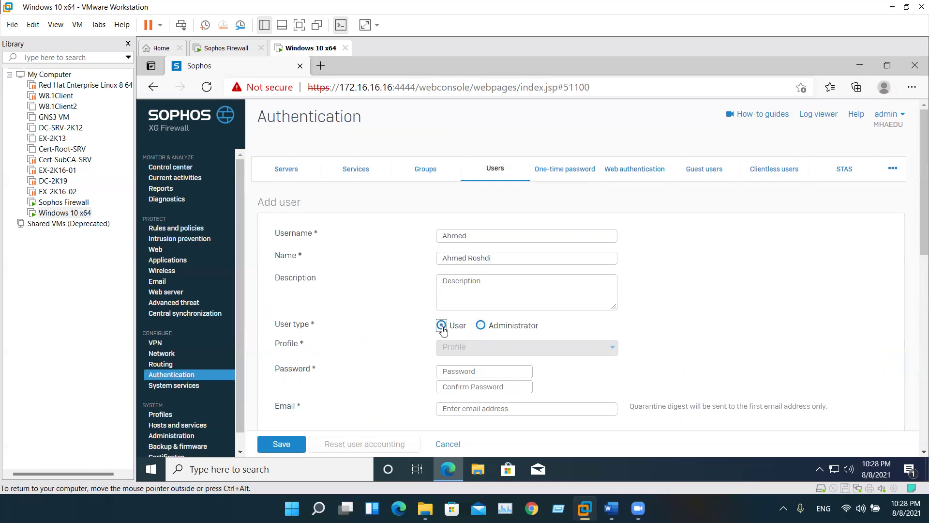
click(482, 326)
click(482, 348)
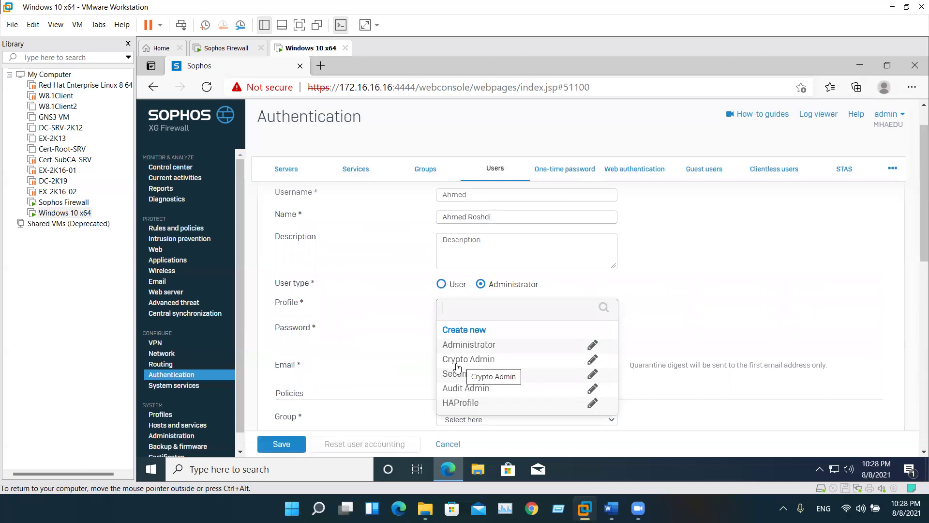
click(380, 325)
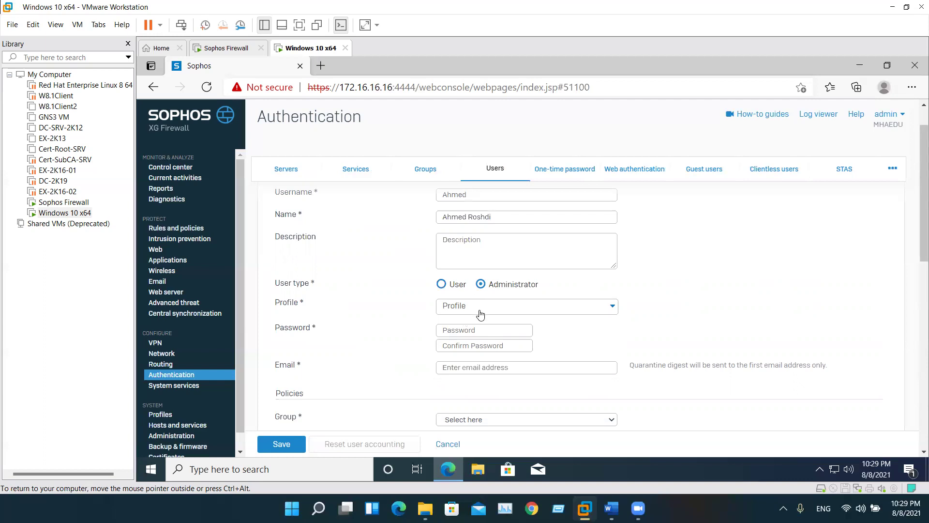
click(480, 313)
Create and save a new administrator profile named HelpDisk from the Profile dropdown
click(479, 330)
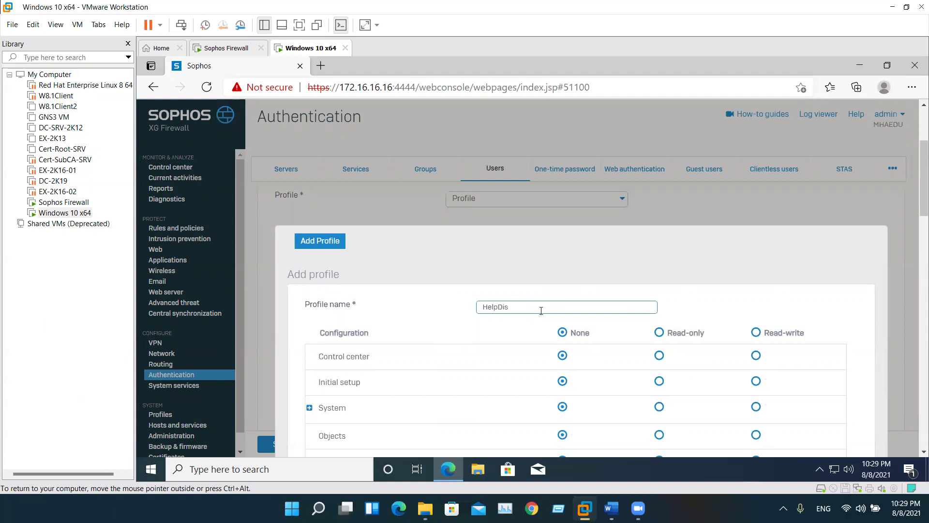
text(P)
scroll(508, 319, down, 8)
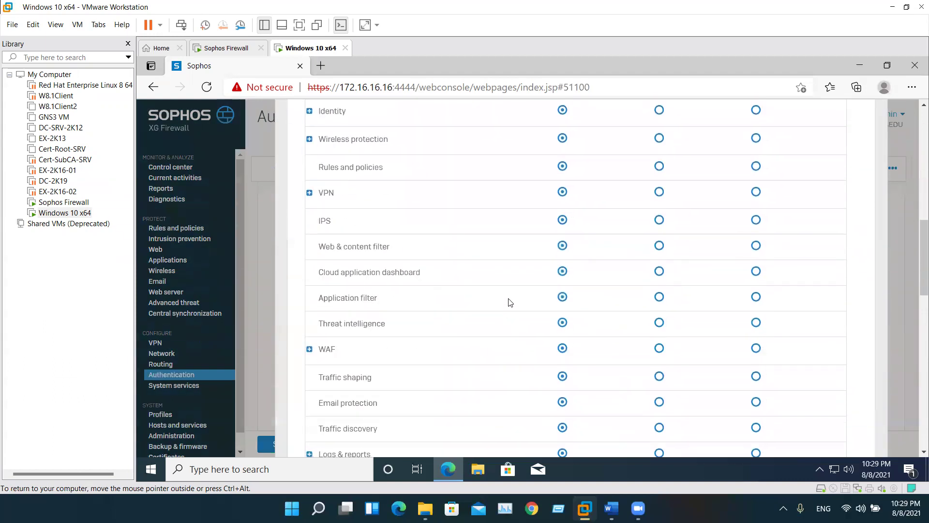
scroll(499, 295, down, 5)
click(302, 314)
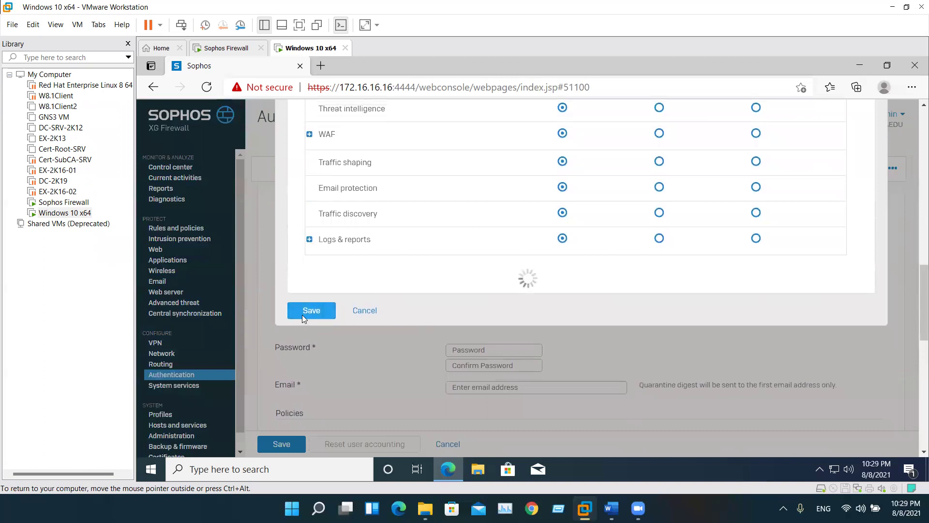
scroll(513, 276, up, 3)
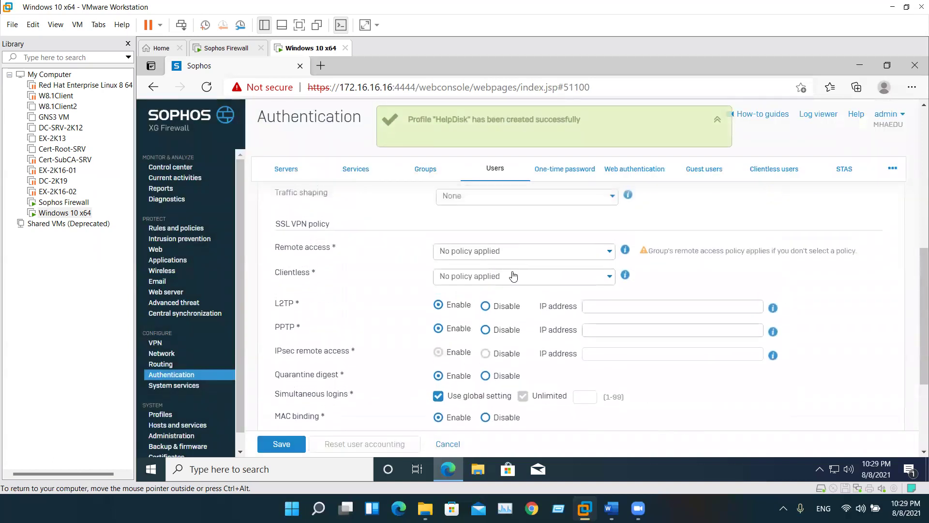
Enter the user's password and confirm it
scroll(513, 276, up, 5)
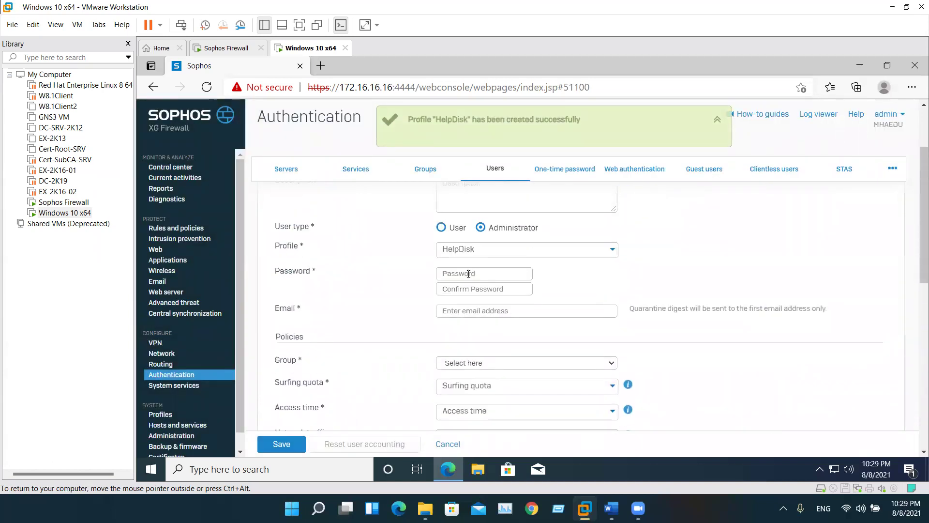
click(468, 274)
text(P)
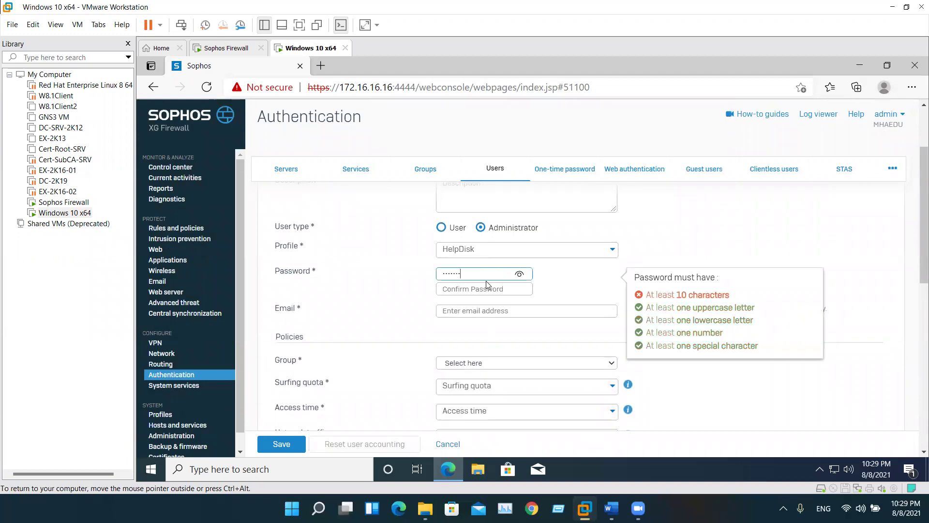
click(486, 285)
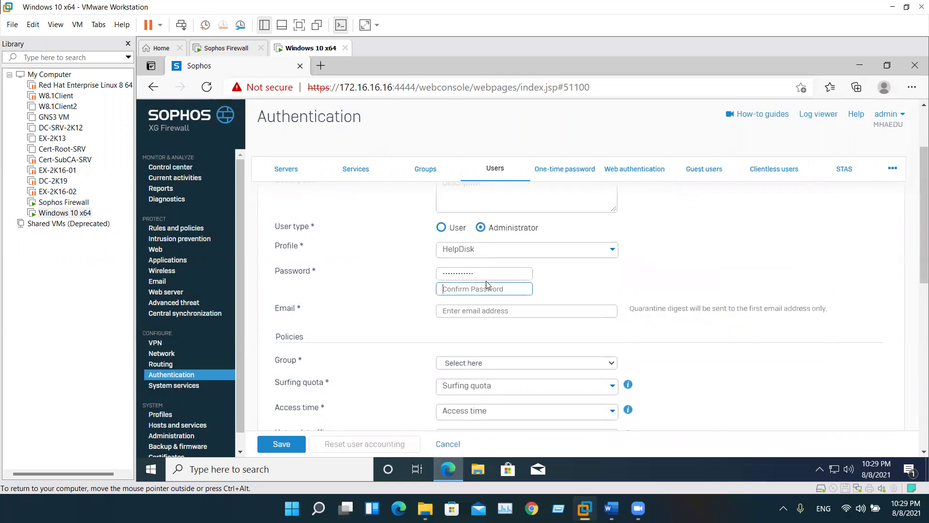
text(P)
click(422, 317)
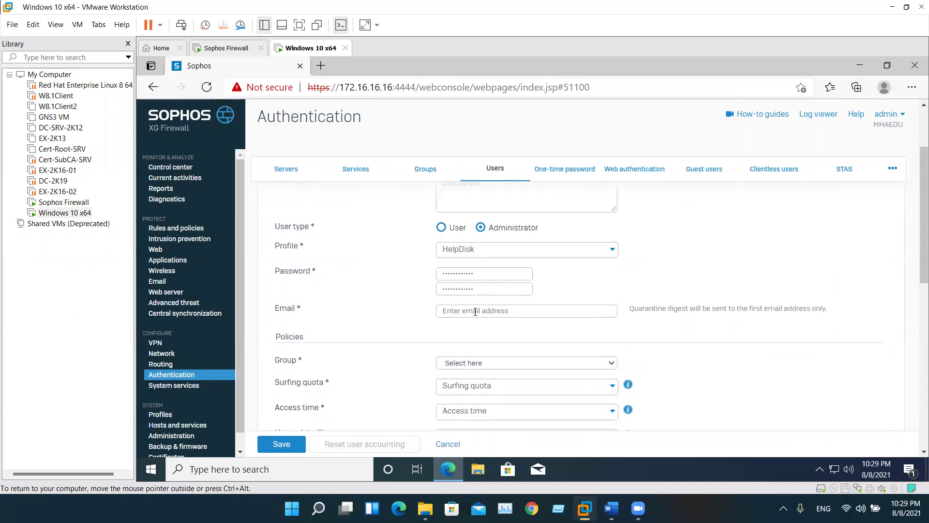
Fill in the user's e-mail address from the browser's saved suggestion
click(571, 312)
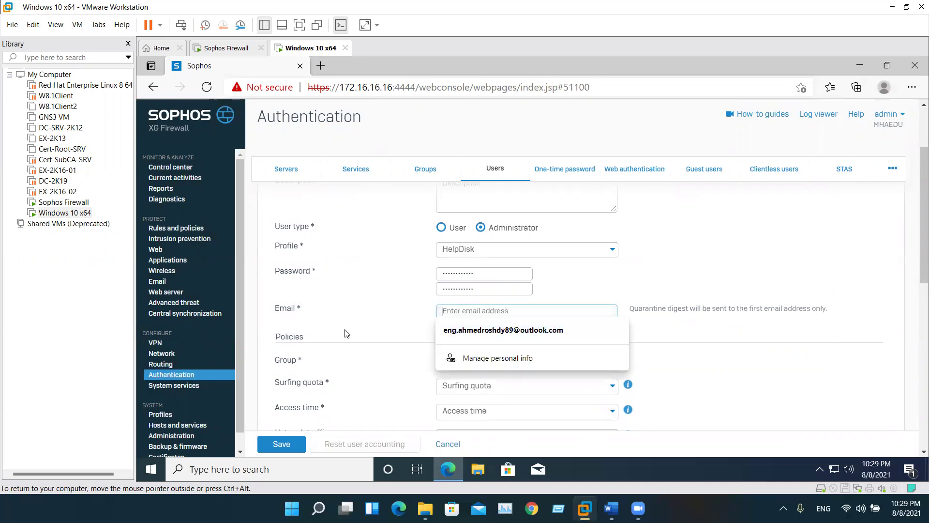
scroll(372, 333, down, 1)
click(491, 257)
click(493, 275)
click(475, 312)
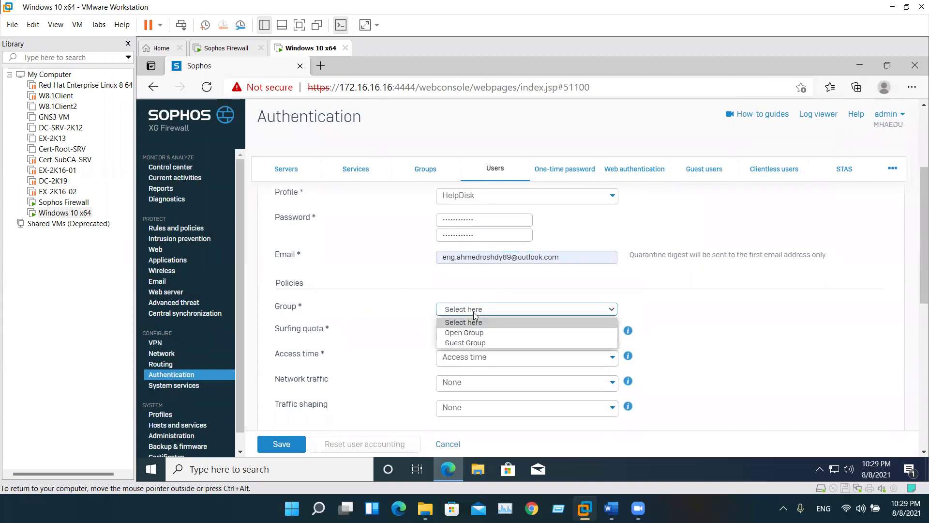
Assign the user to Open Group and keep Unlimited Internet Access as the surfing quota
click(454, 334)
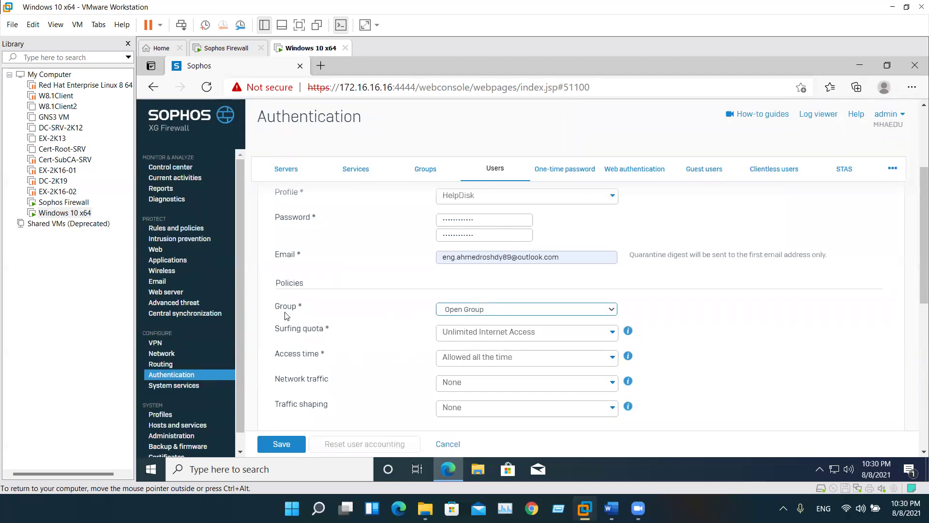
click(473, 333)
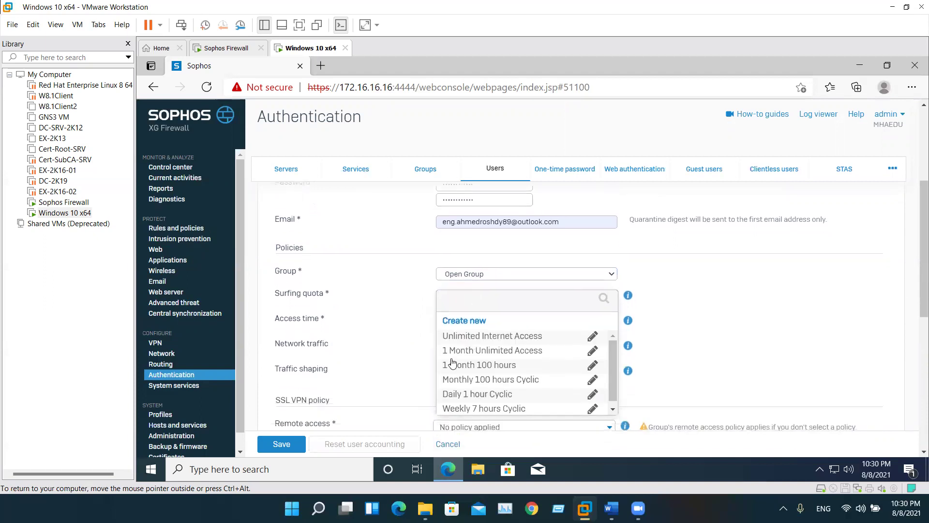
click(393, 319)
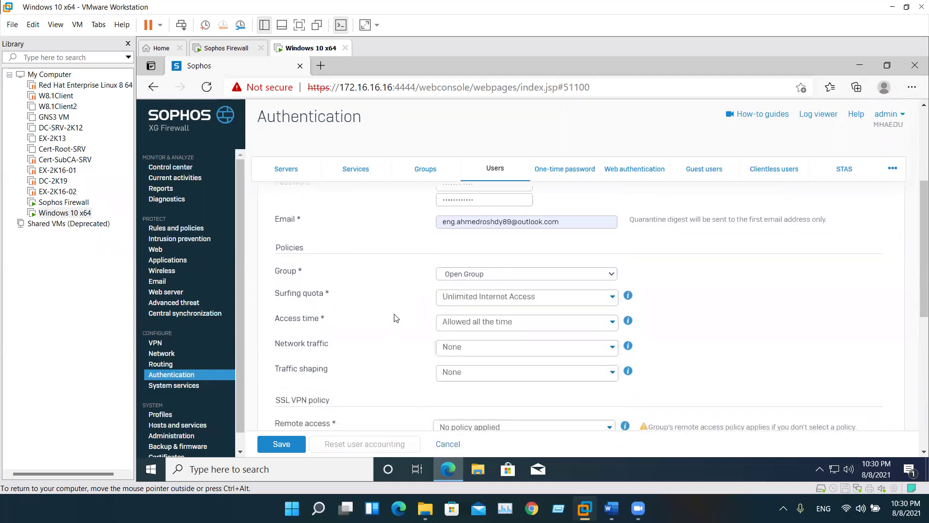
Start a new surfing quota policy from the Surfing quota list's Create new option
click(481, 300)
scroll(477, 358, down, 1)
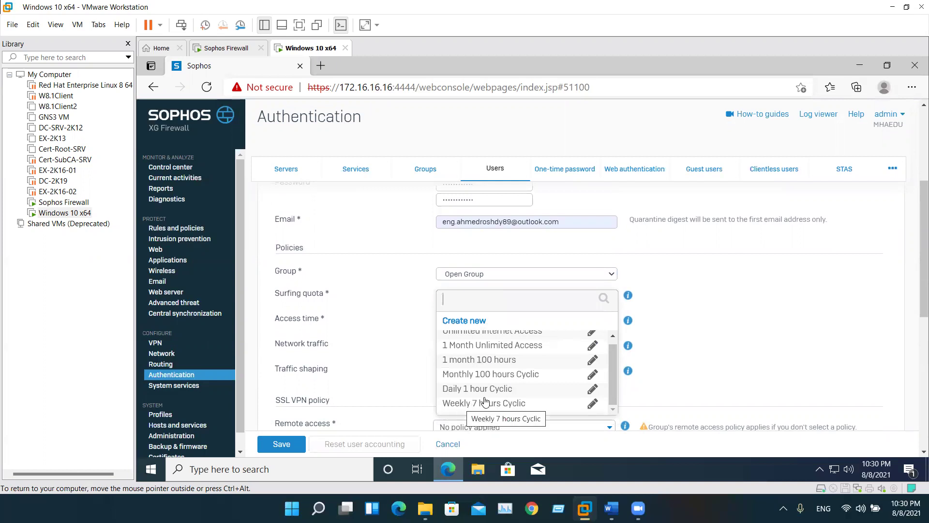
scroll(486, 397, up, 1)
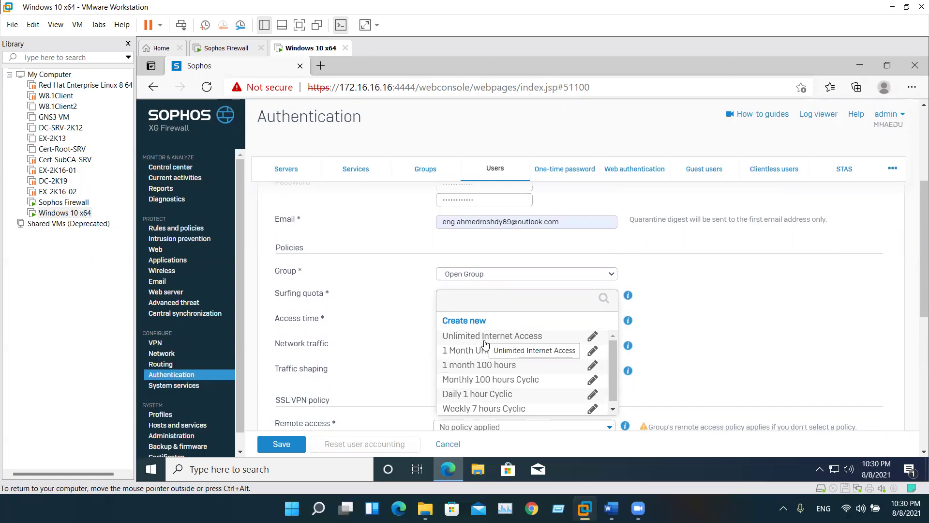
click(464, 321)
scroll(467, 367, down, 5)
scroll(468, 367, down, 2)
scroll(467, 367, up, 5)
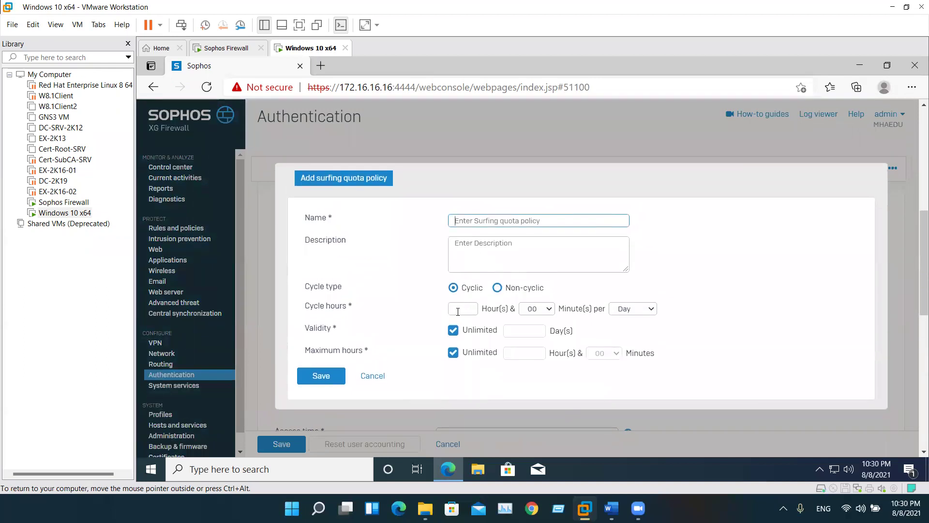
Toggle the quota between Cyclic and Non-cyclic, trying the cycle hours and minutes fields
click(497, 287)
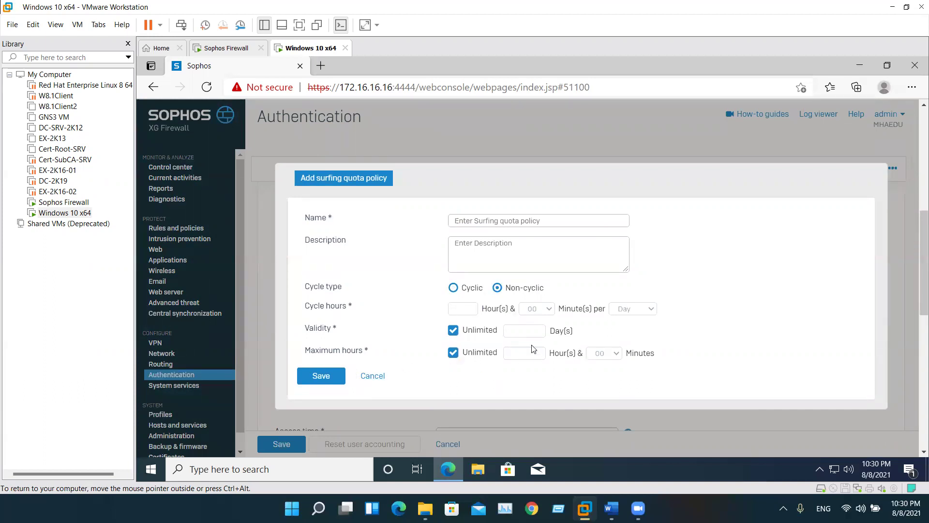
click(453, 288)
click(460, 309)
click(529, 309)
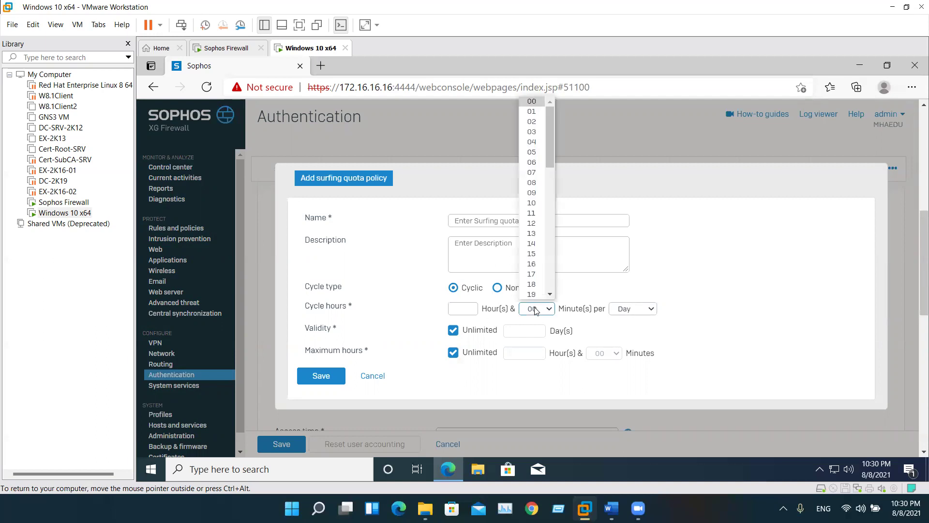
click(633, 295)
click(497, 289)
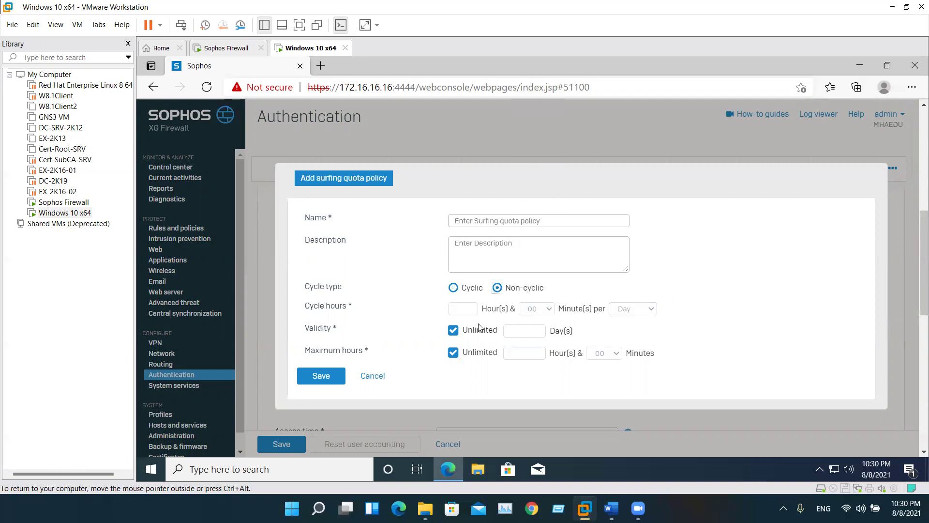
Switch validity and maximum hours between limited and unlimited, ending with both limited
click(453, 330)
click(517, 333)
click(454, 353)
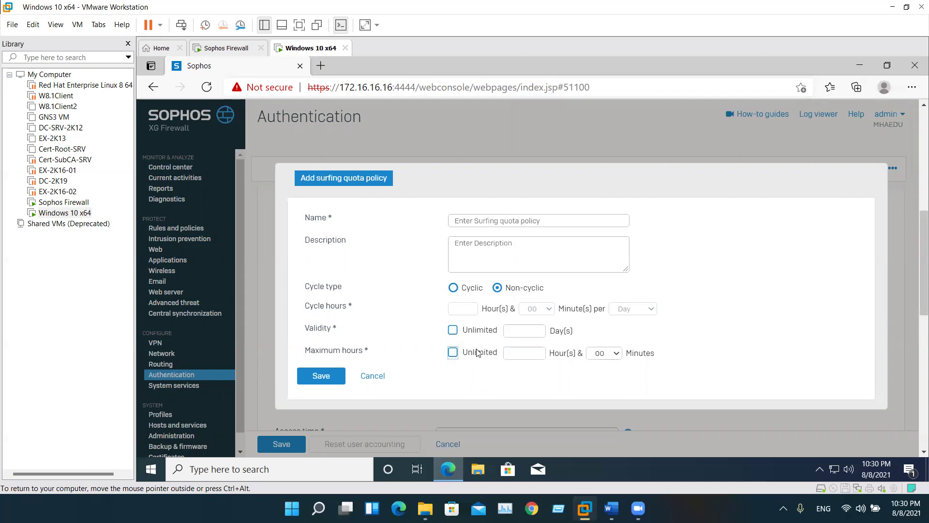
click(523, 357)
click(513, 332)
click(459, 313)
click(453, 330)
click(453, 352)
click(453, 330)
click(454, 353)
Enter 4 validity days and move through the maximum hours field
click(525, 331)
text(4)
click(513, 353)
click(473, 382)
Return the quota to Cyclic with minutes 00 and period Day, and unlimited validity and hours
click(452, 290)
click(464, 310)
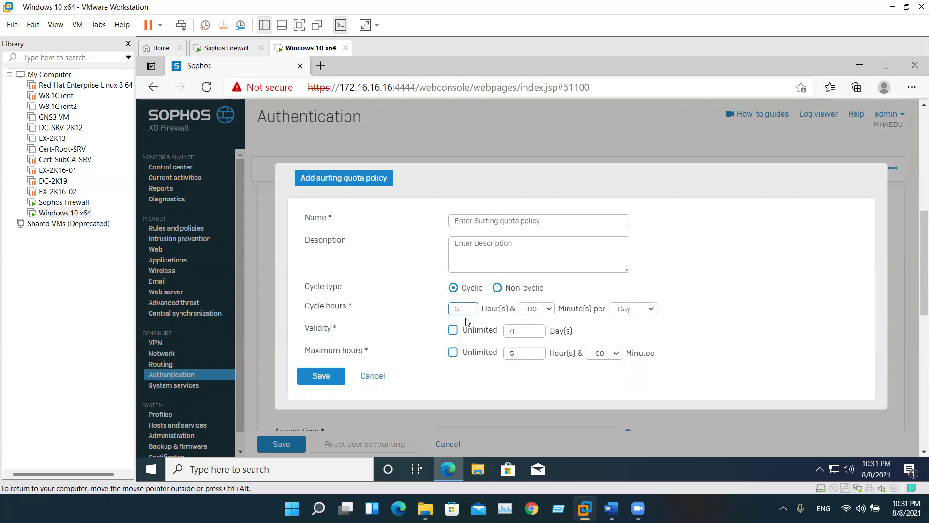
click(535, 312)
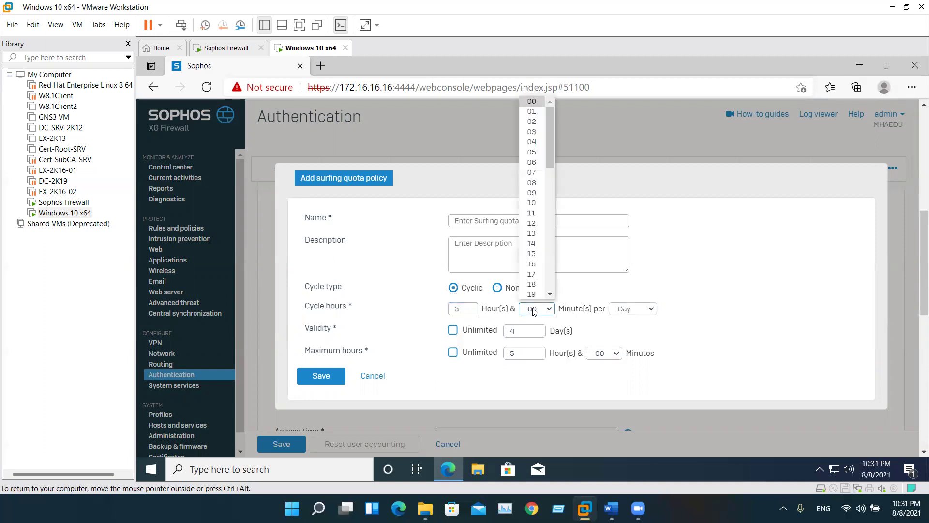
click(663, 274)
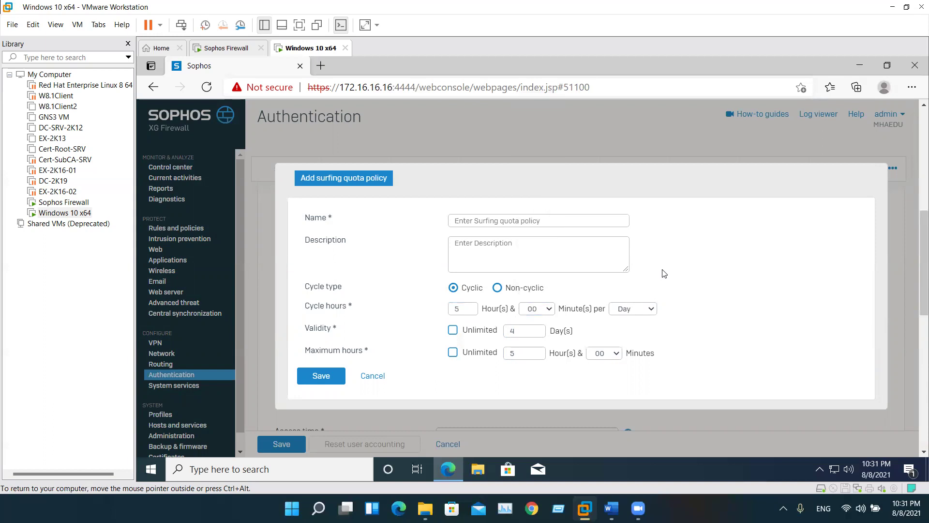
click(627, 312)
click(423, 316)
click(453, 330)
click(453, 352)
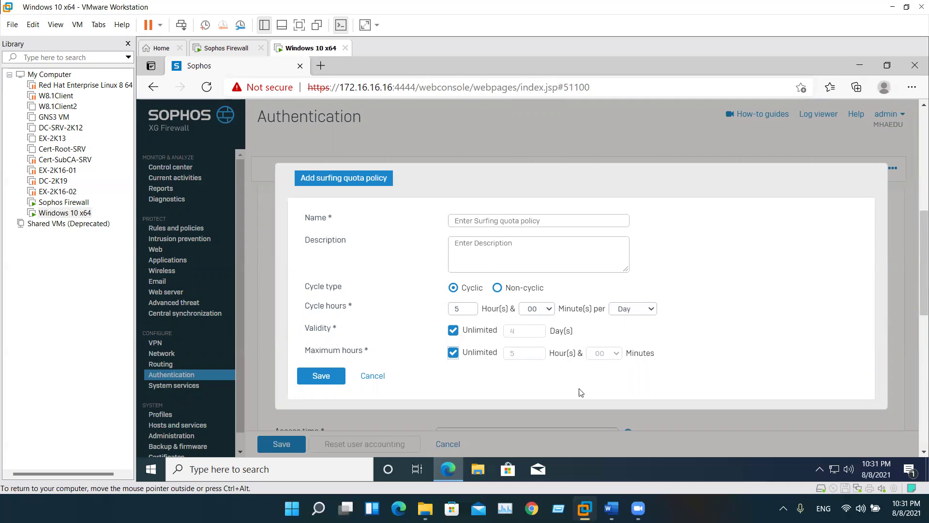
Cancel the new surfing quota policy and glance at the remote access policy list
click(372, 373)
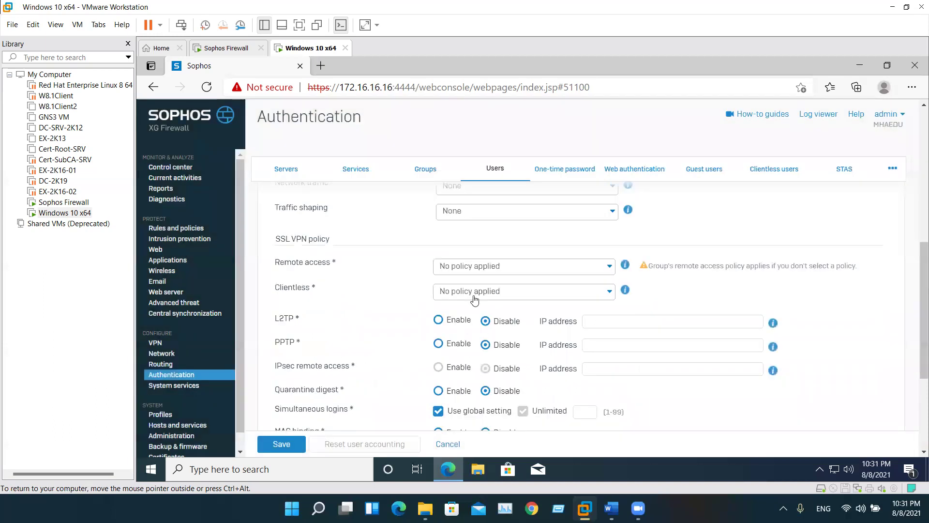
click(496, 270)
click(385, 279)
Start a new access time policy from the Access time list
scroll(472, 302, up, 2)
scroll(480, 315, up, 2)
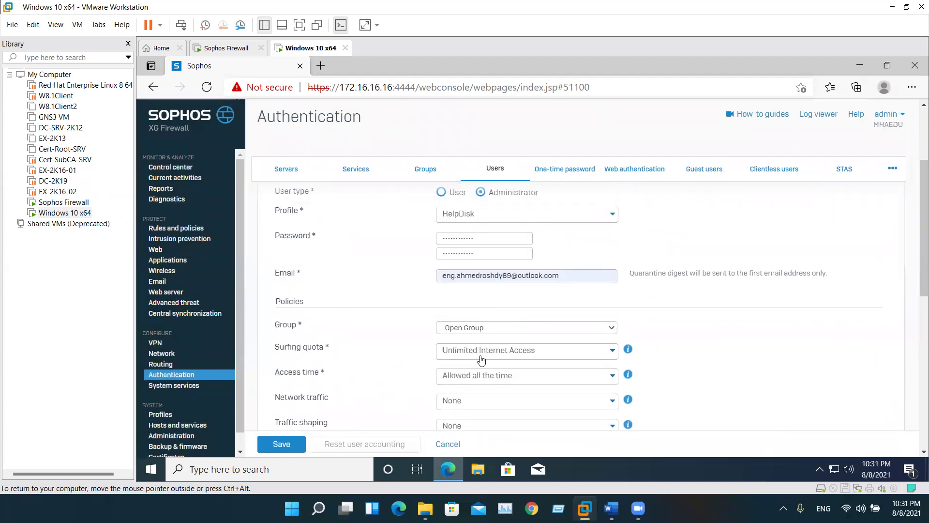
scroll(464, 348, down, 2)
triple_click(305, 267)
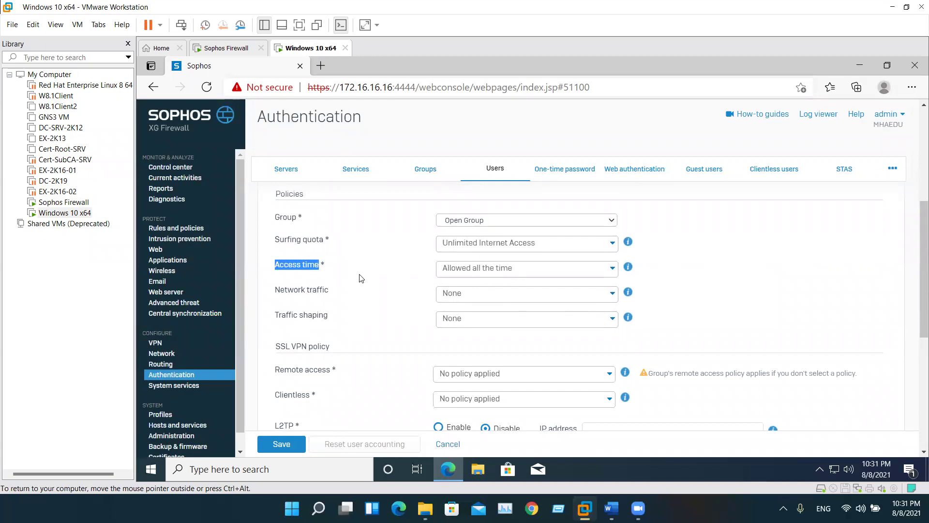
click(505, 267)
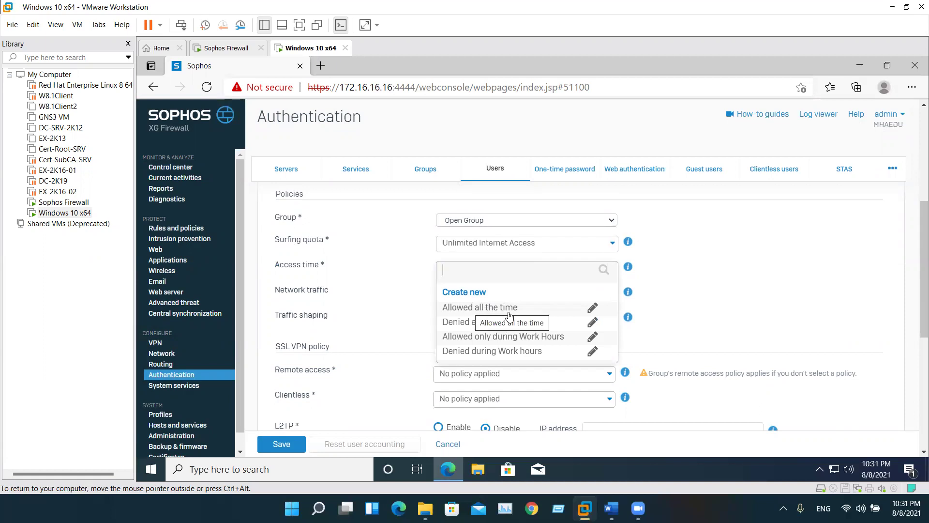
click(478, 293)
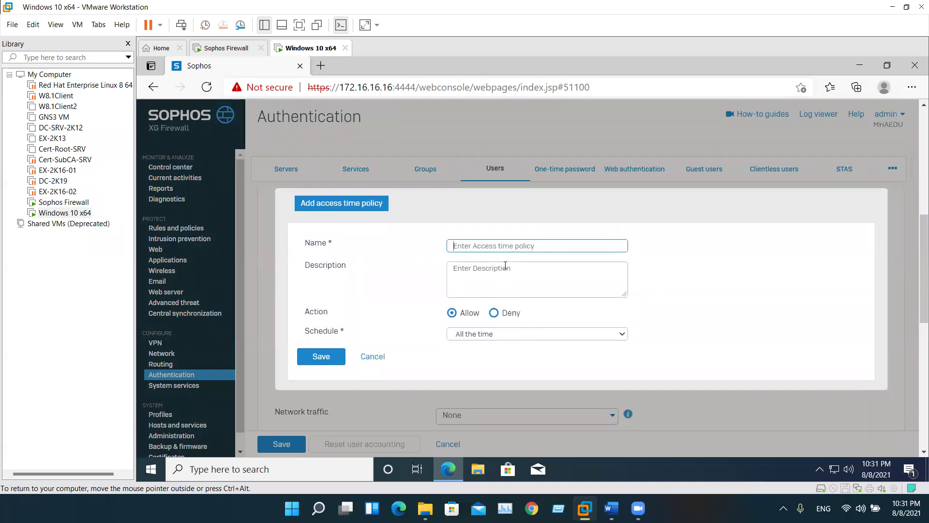
Name the policy Days Working and set its schedule to Work hours (5 Day week)
text(Days Working)
click(474, 334)
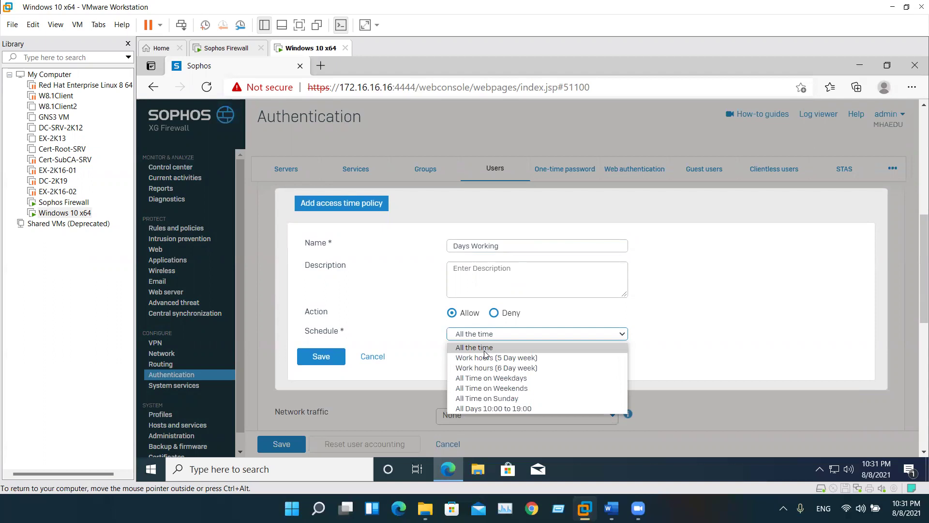
click(487, 359)
click(497, 336)
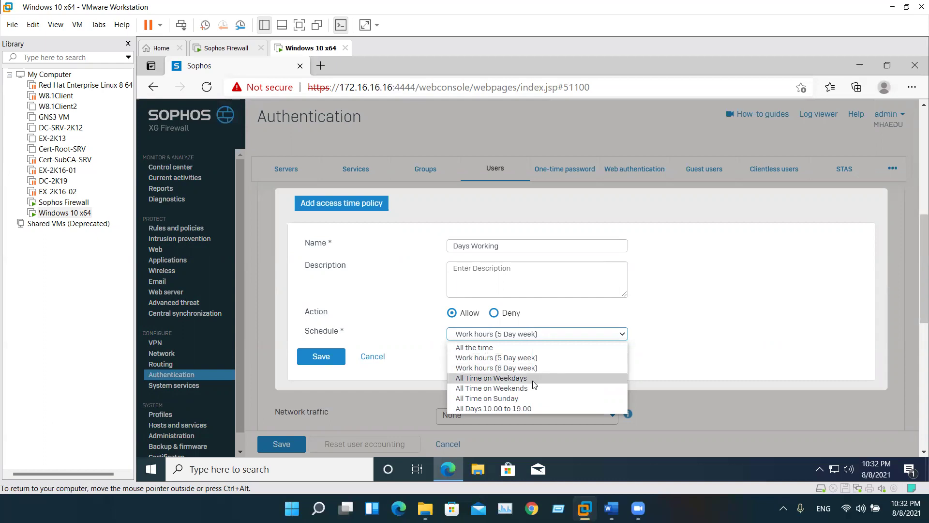
click(408, 318)
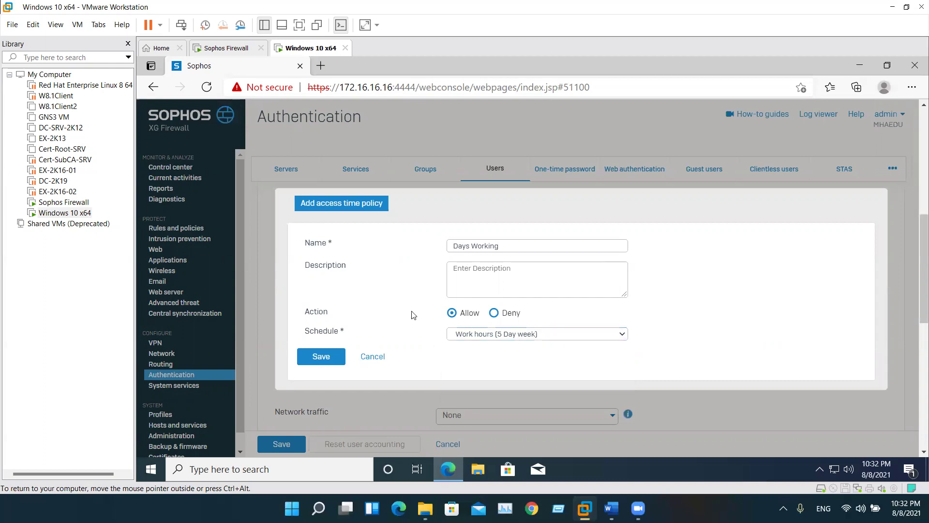
Discard the access time policy draft and set the network traffic policy to None
click(385, 356)
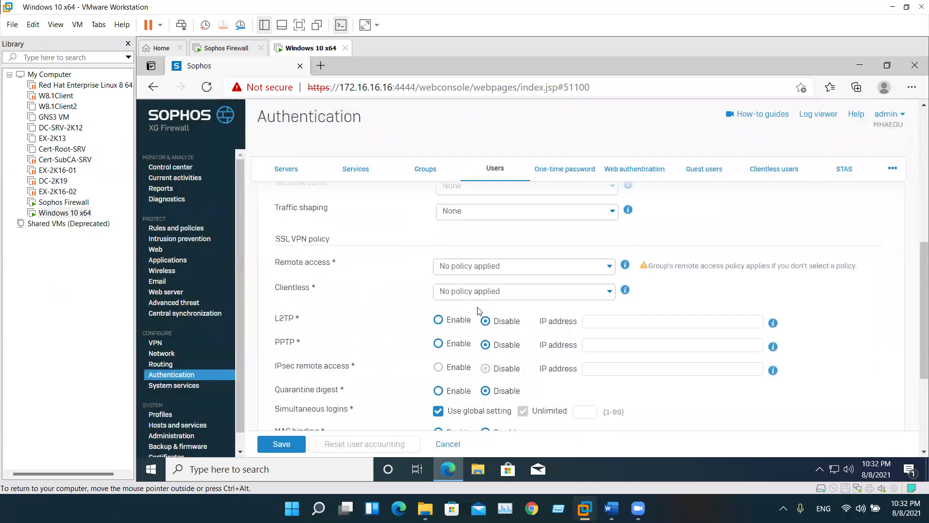
scroll(474, 293, up, 3)
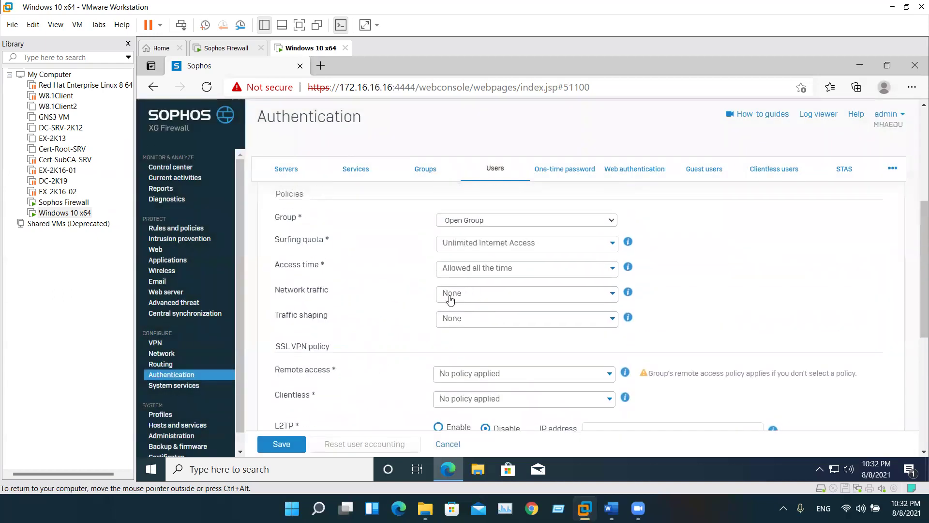
click(479, 298)
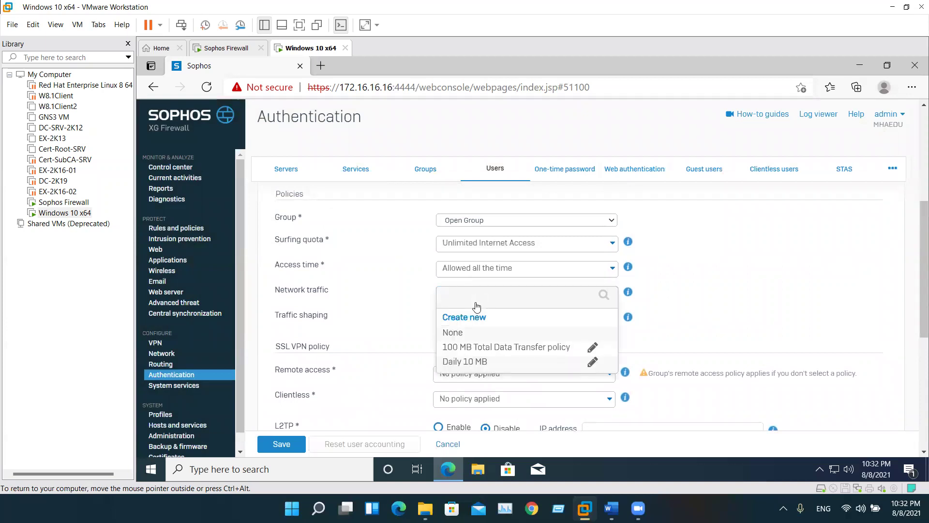
triple_click(297, 293)
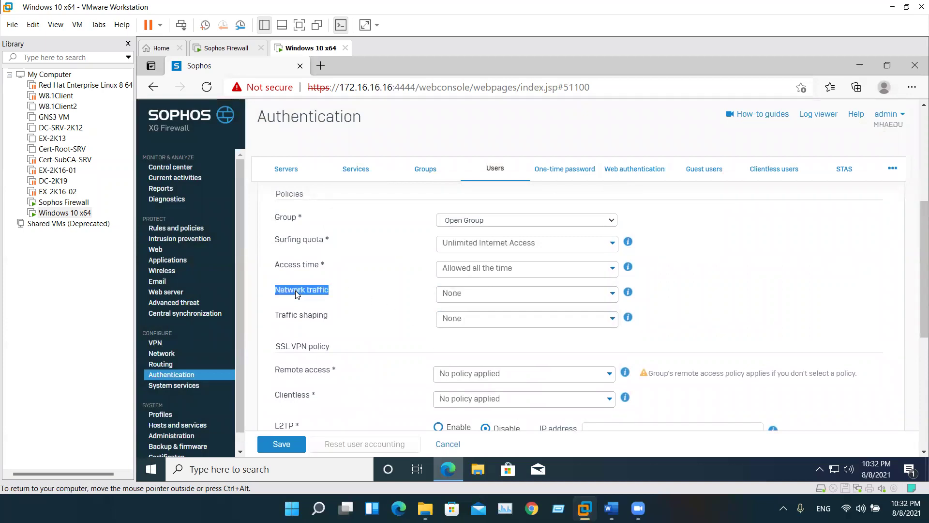
click(506, 294)
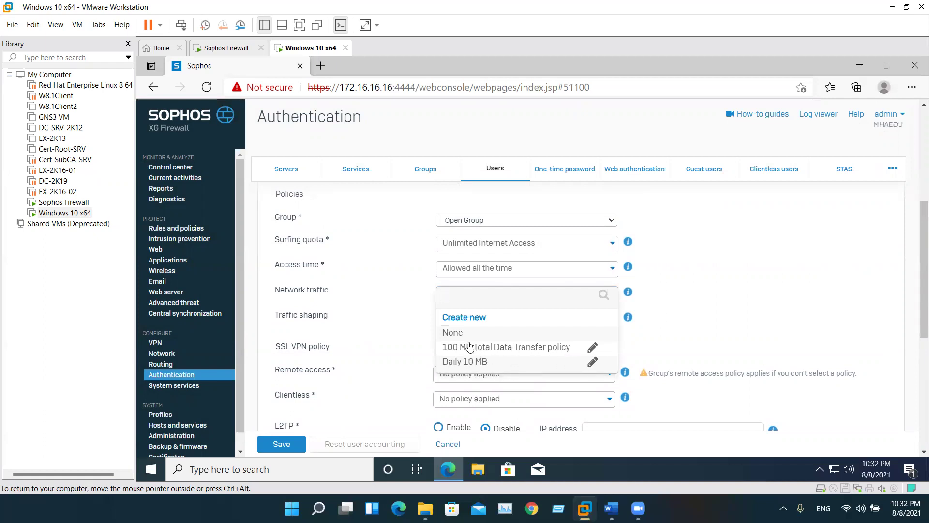
click(455, 334)
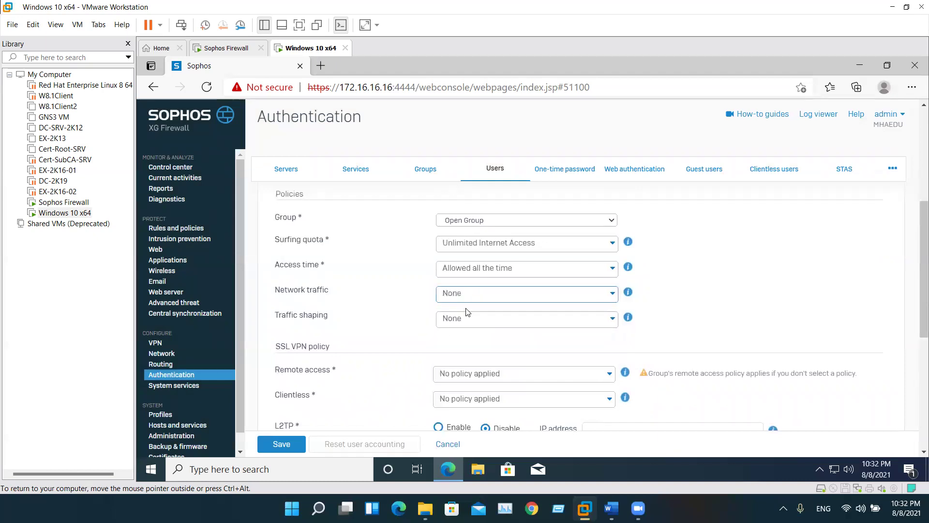
Open the Extremely Limited User traffic shaping policy for editing
click(471, 317)
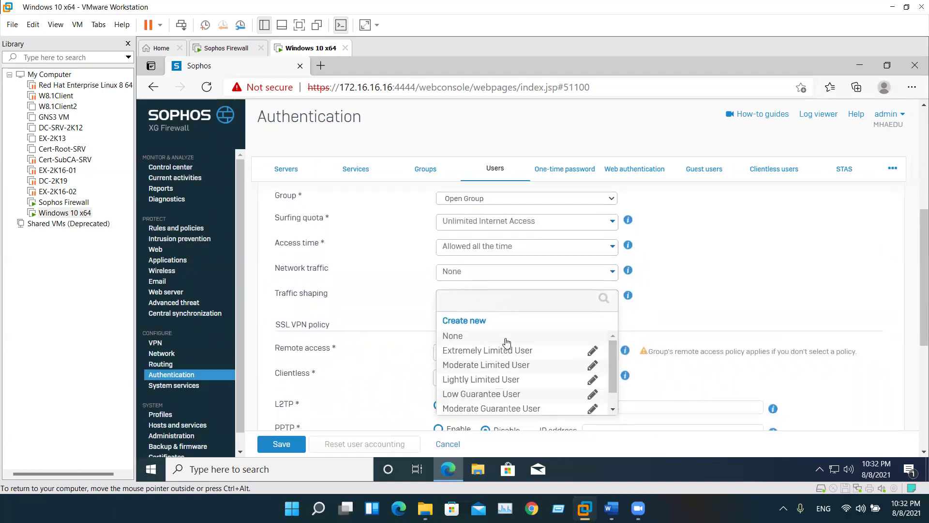
scroll(519, 349, down, 2)
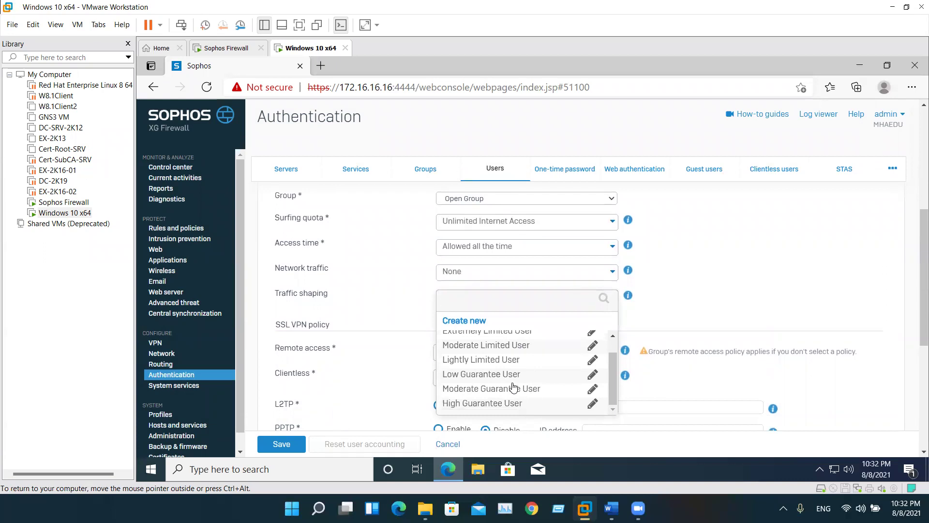
click(327, 297)
click(496, 297)
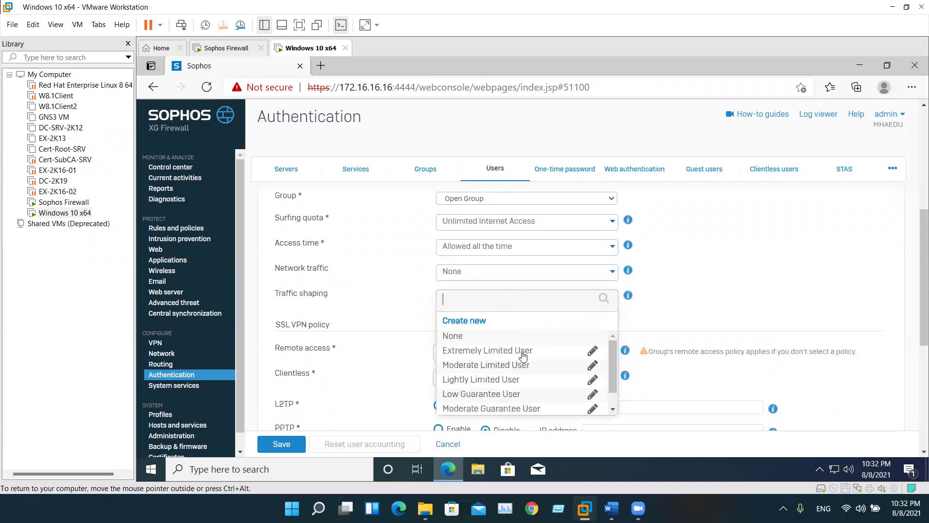
click(593, 350)
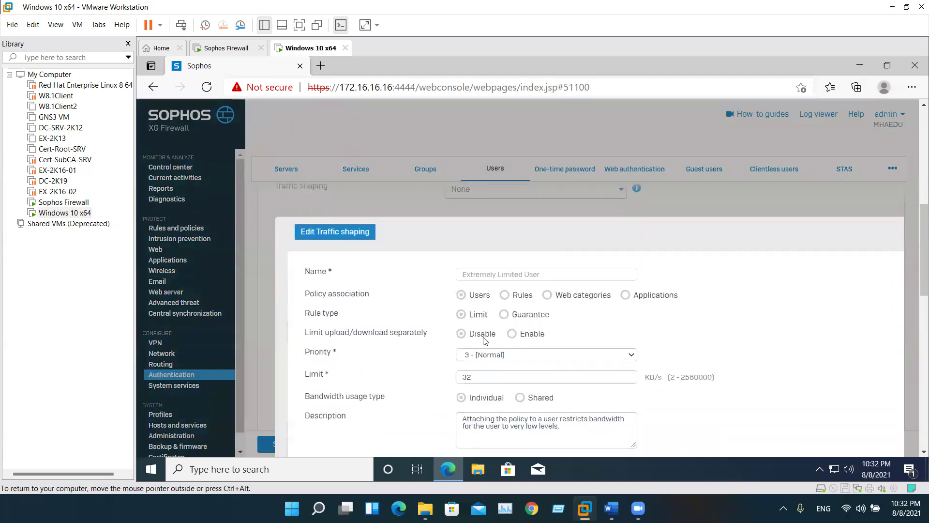
Add a schedule-wise shaping detail, switch it to Guarantee and view the schedules
scroll(485, 329, down, 1)
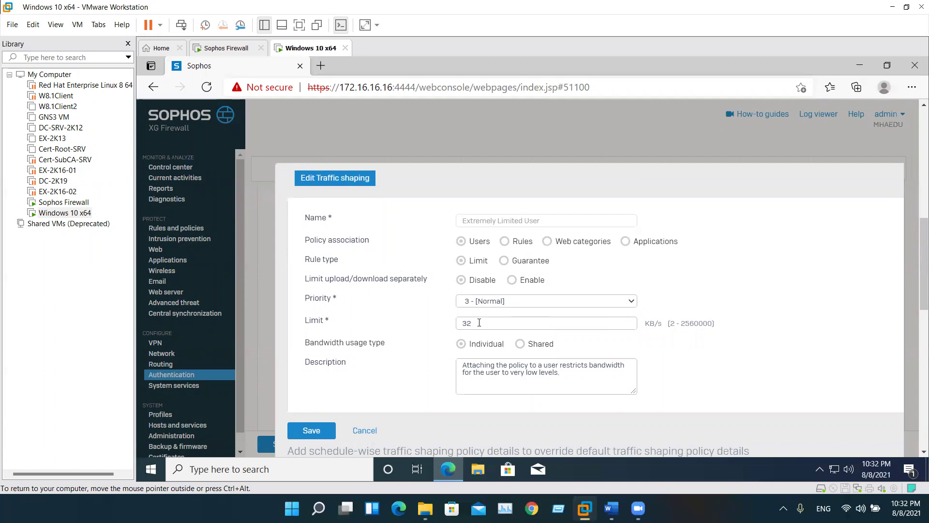
scroll(474, 324, down, 4)
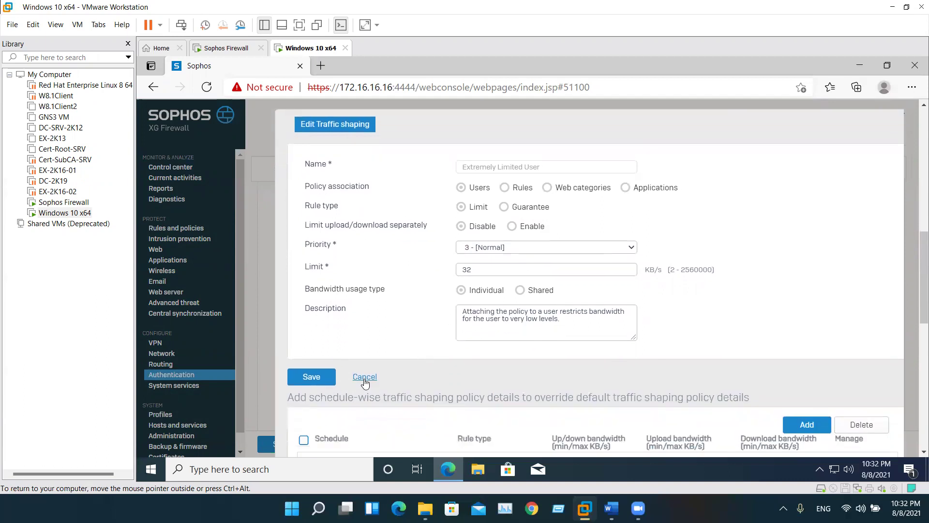
click(806, 264)
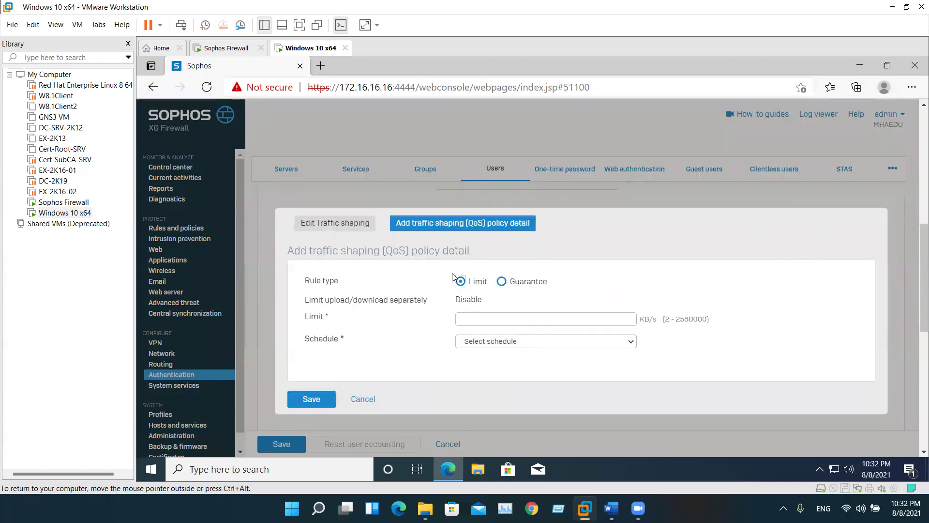
click(502, 282)
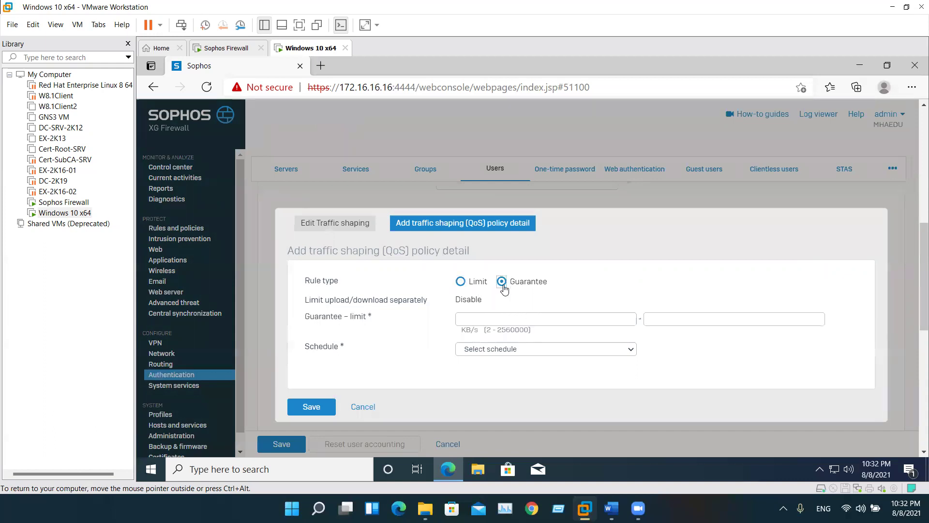
click(550, 349)
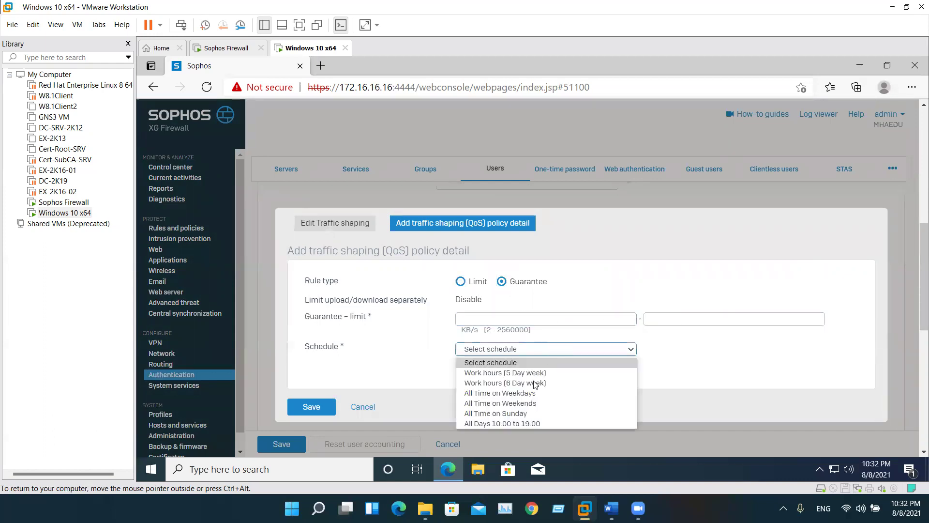
click(362, 407)
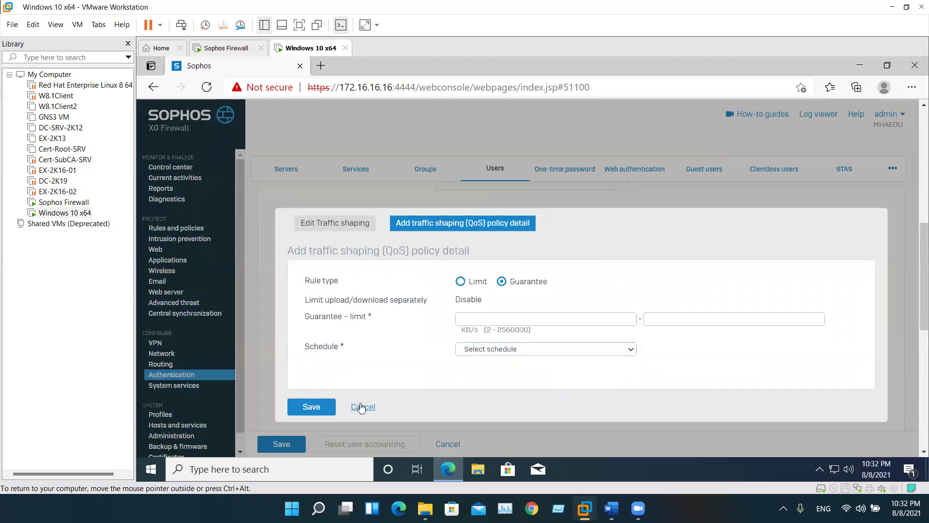
Cancel the new detail and close the shaping policy without saving
click(360, 407)
scroll(421, 354, down, 2)
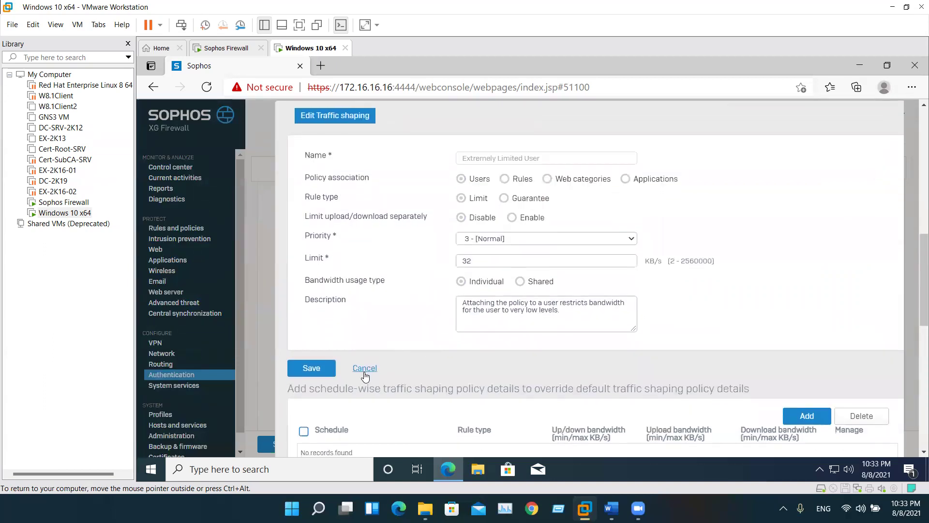
click(364, 370)
scroll(507, 266, up, 2)
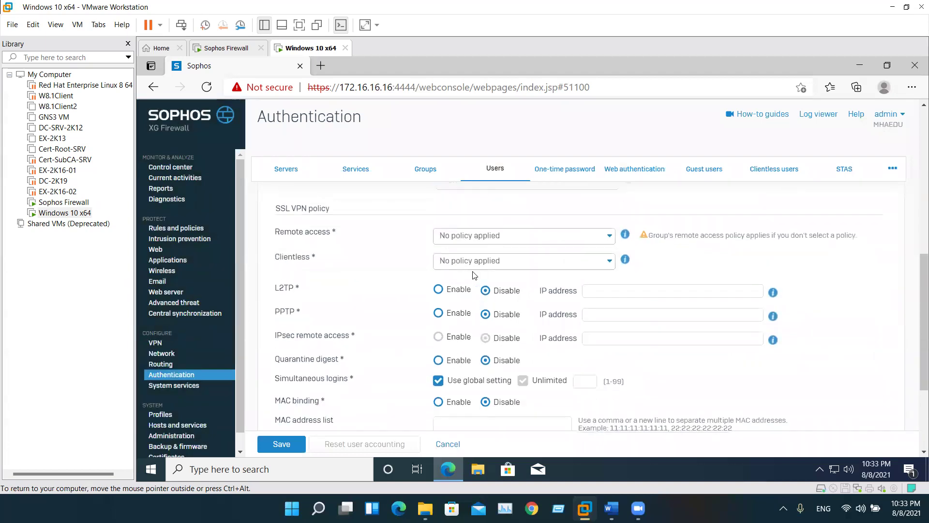
Review the remote access, SSL VPN and login restriction settings, then save the new user
scroll(428, 280, up, 2)
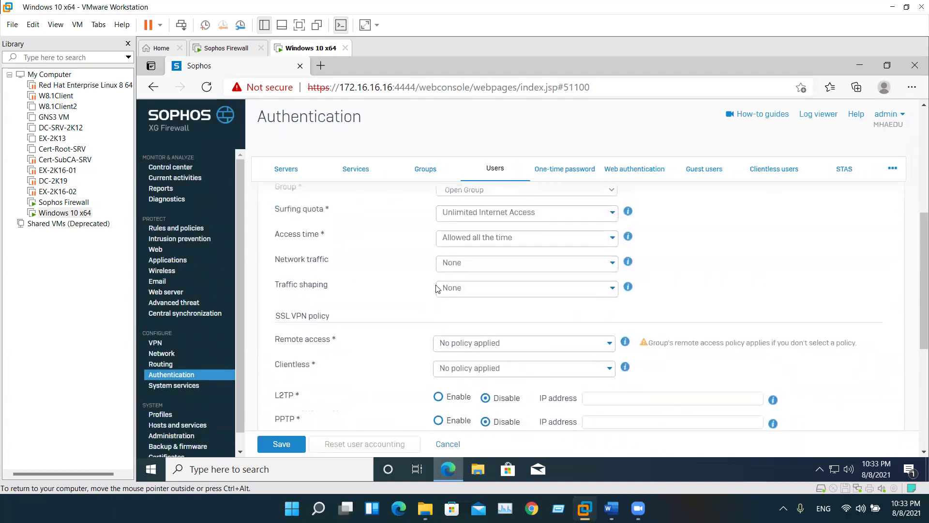
scroll(468, 271, down, 1)
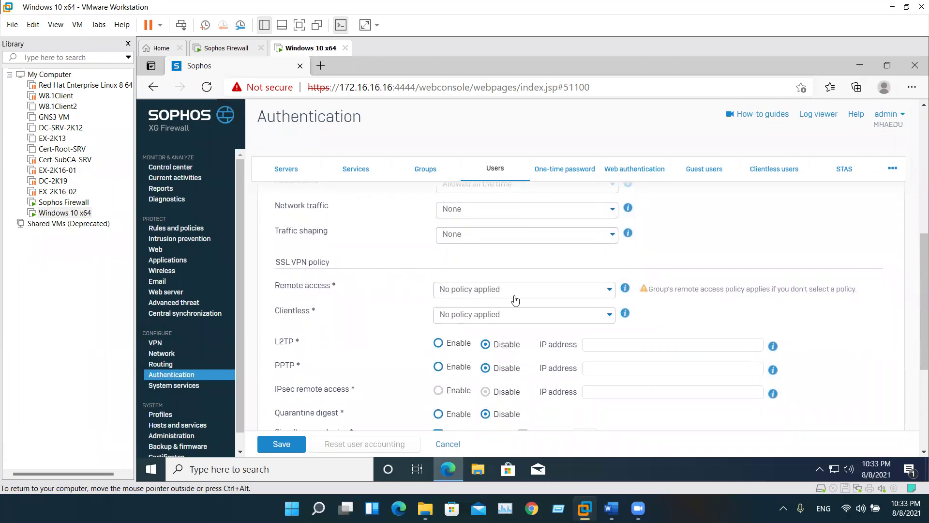
click(626, 288)
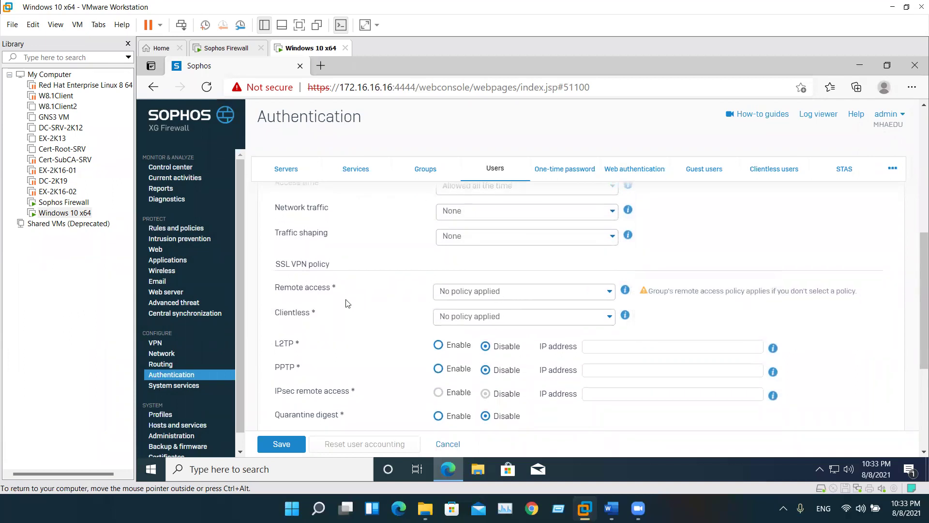
double_click(327, 289)
scroll(421, 309, down, 1)
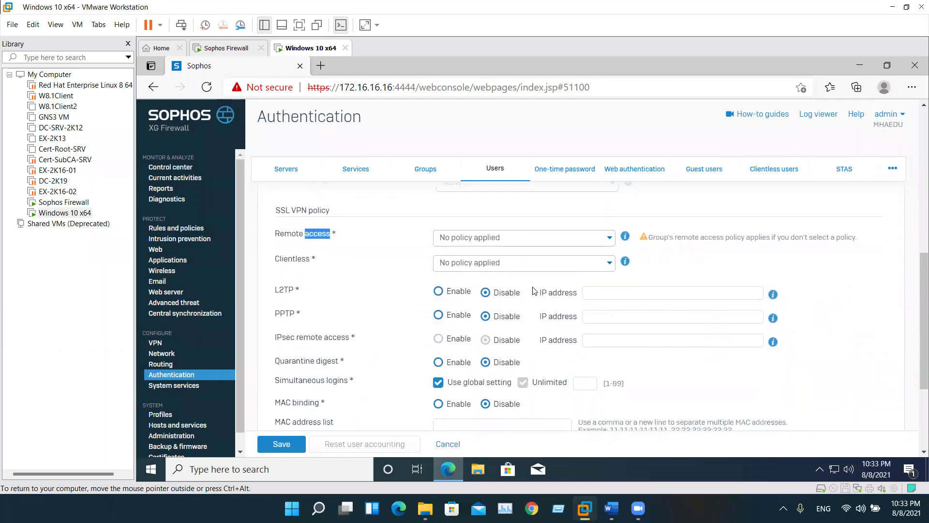
scroll(531, 289, down, 1)
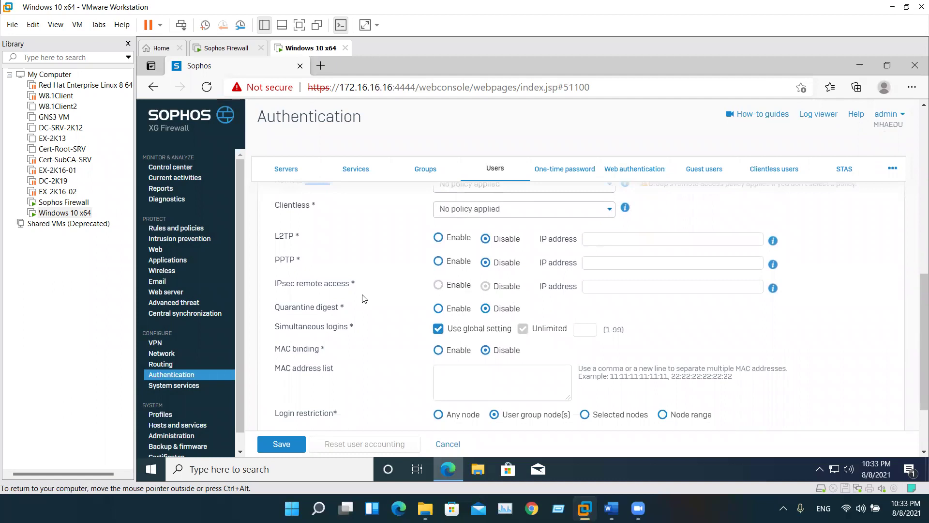
scroll(368, 300, down, 2)
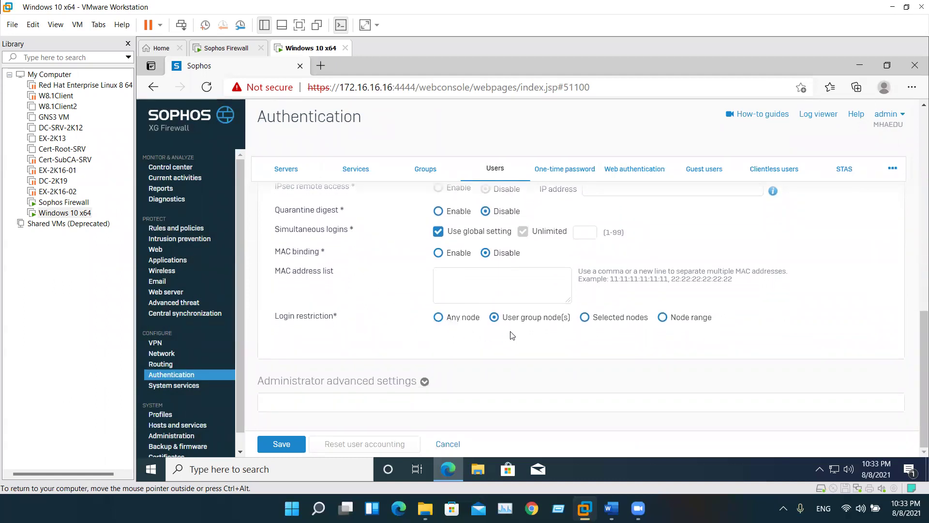
scroll(512, 336, up, 1)
scroll(411, 387, down, 1)
click(300, 443)
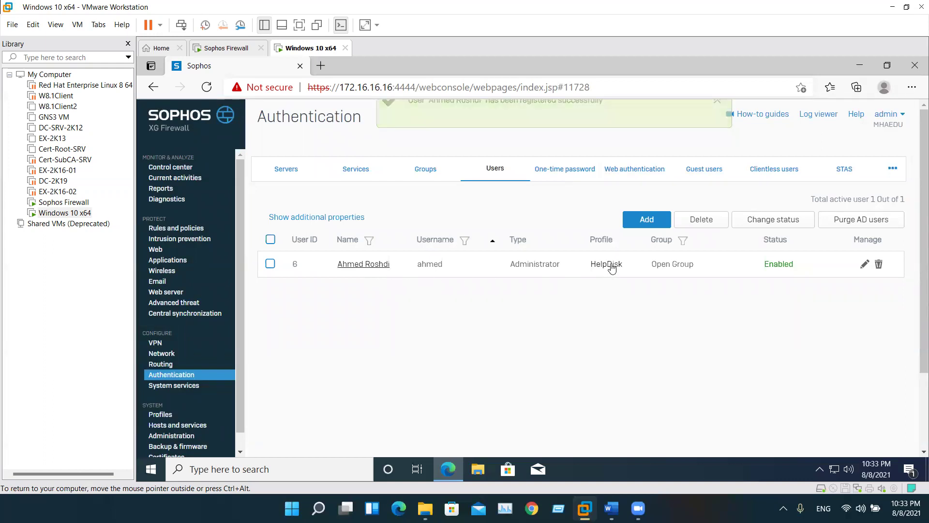
click(888, 115)
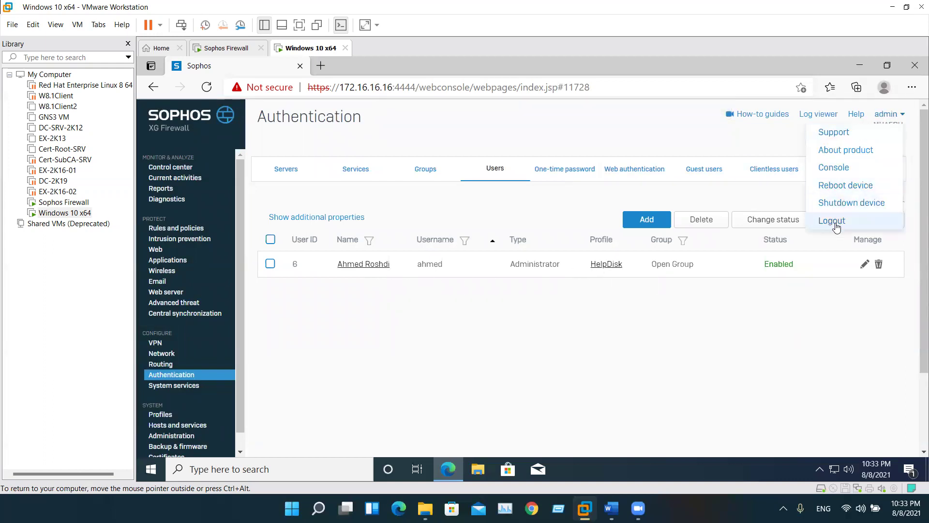
Browse Intrusion prevention, IPS policies, Web and Applications, then return to Control center
click(175, 240)
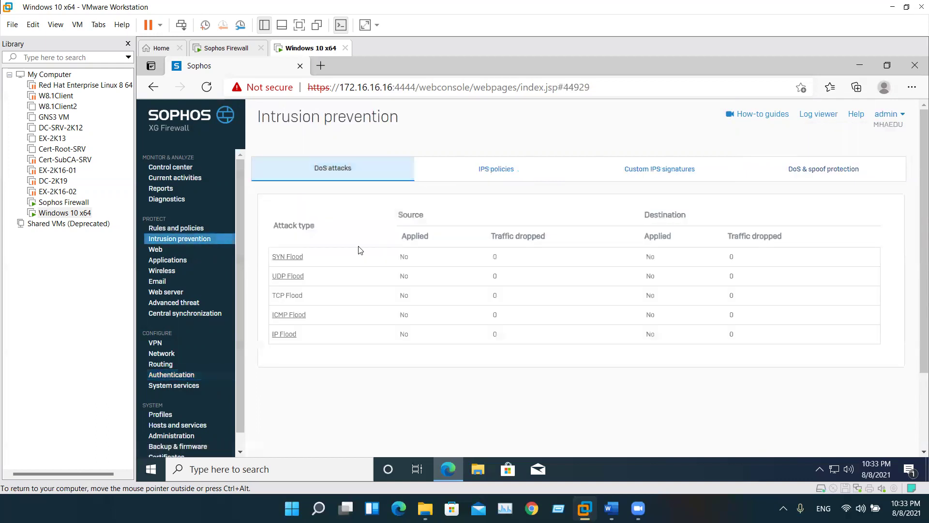
click(286, 256)
scroll(513, 361, down, 2)
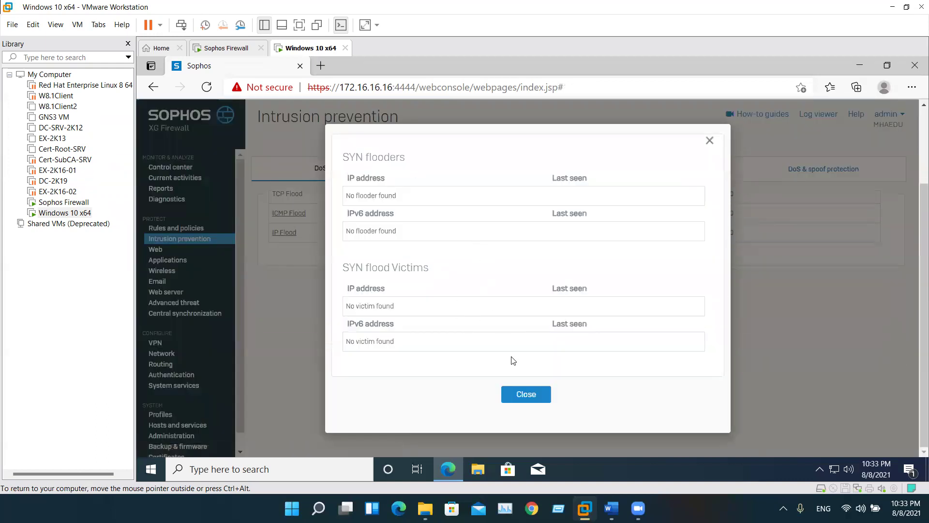
click(526, 397)
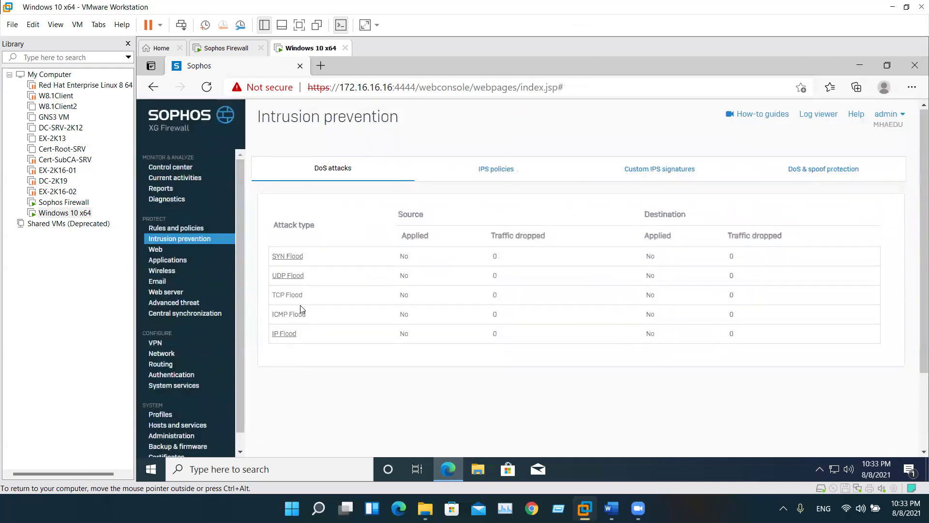
click(527, 170)
click(821, 209)
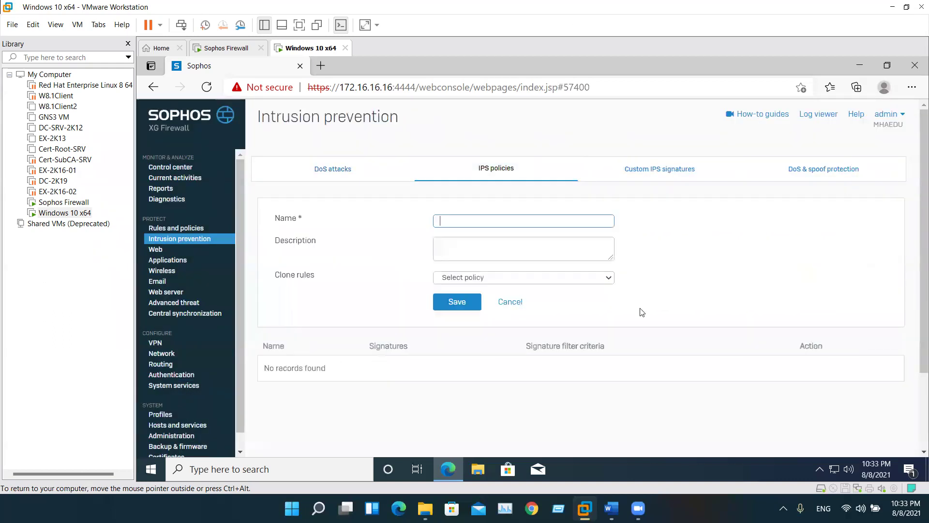
click(519, 302)
click(162, 251)
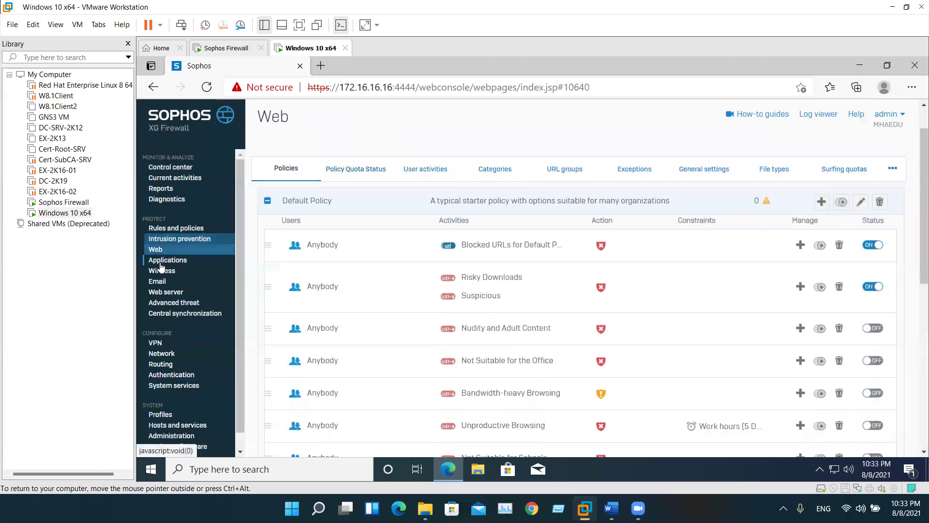
click(162, 260)
click(822, 203)
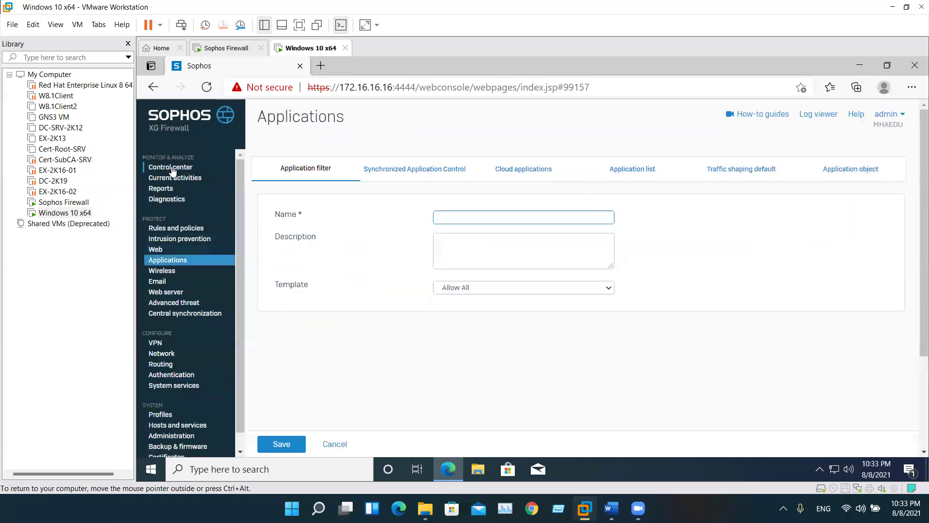
click(171, 167)
Log out of the admin session and enter the new user's username on the login page
click(888, 114)
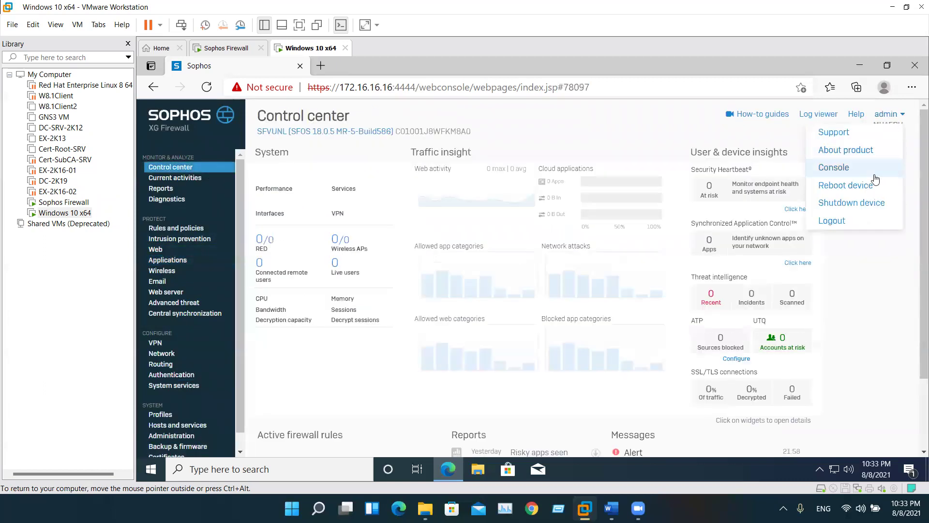
click(859, 222)
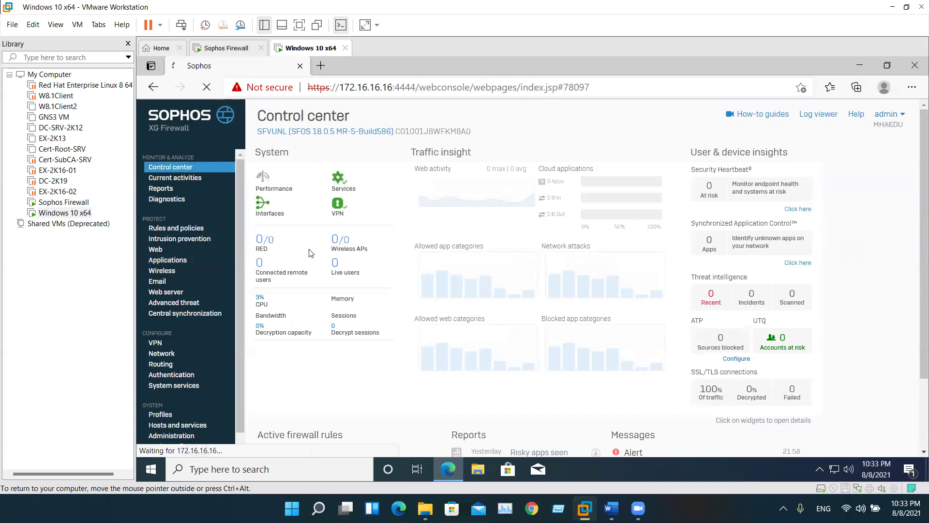
text(ahmed)
key(Tab)
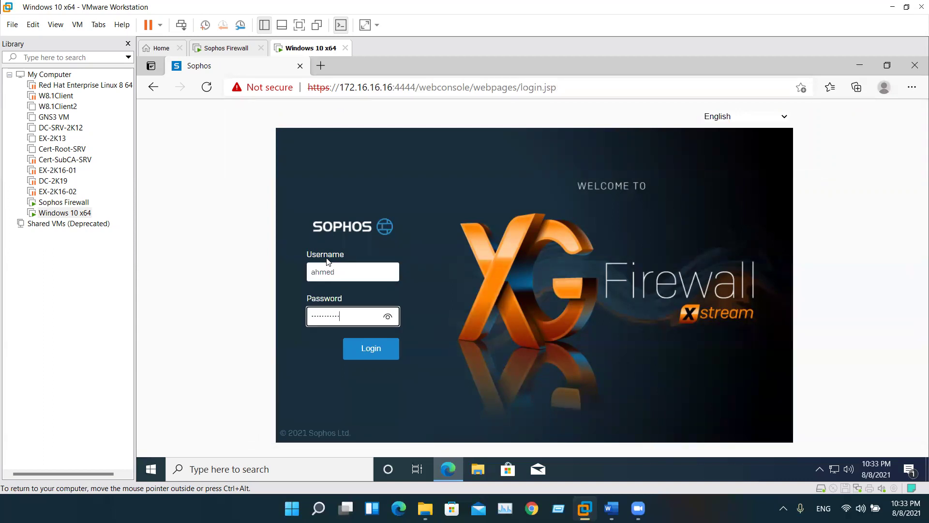
Sign in as the new user with their password and inspect the privilege error
text(1)
key(Return)
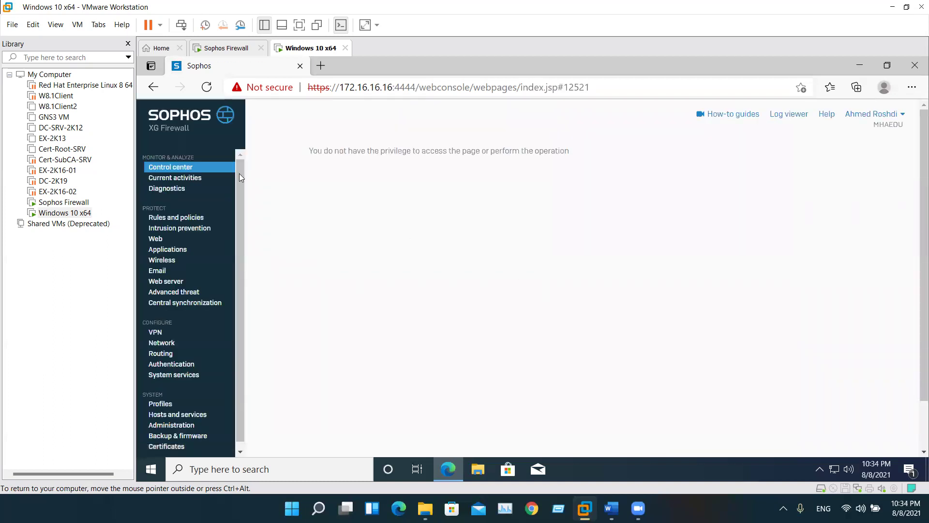
triple_click(339, 152)
click(437, 165)
Check Current activities, Rules and policies, Intrusion prevention, Web, Applications, Email and Web server pages
click(179, 179)
click(460, 175)
click(723, 172)
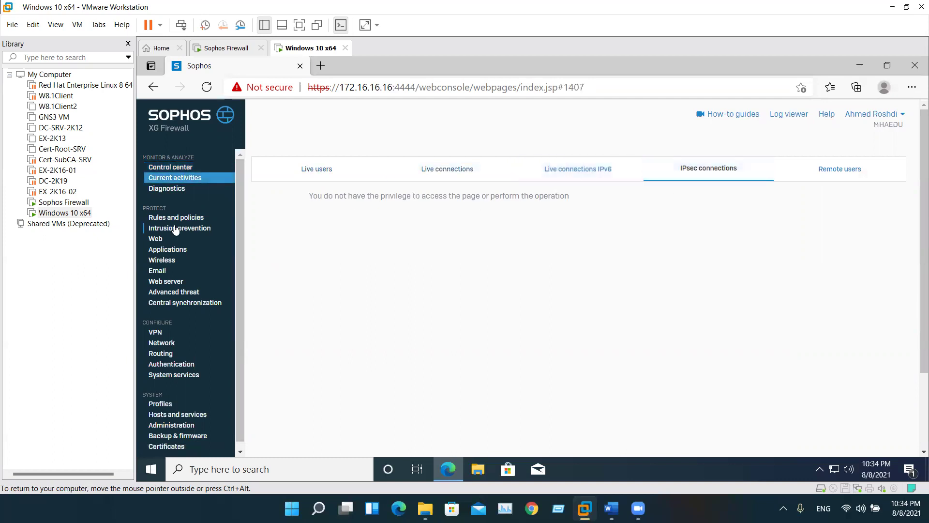
click(180, 217)
click(187, 228)
click(160, 239)
click(163, 249)
click(163, 270)
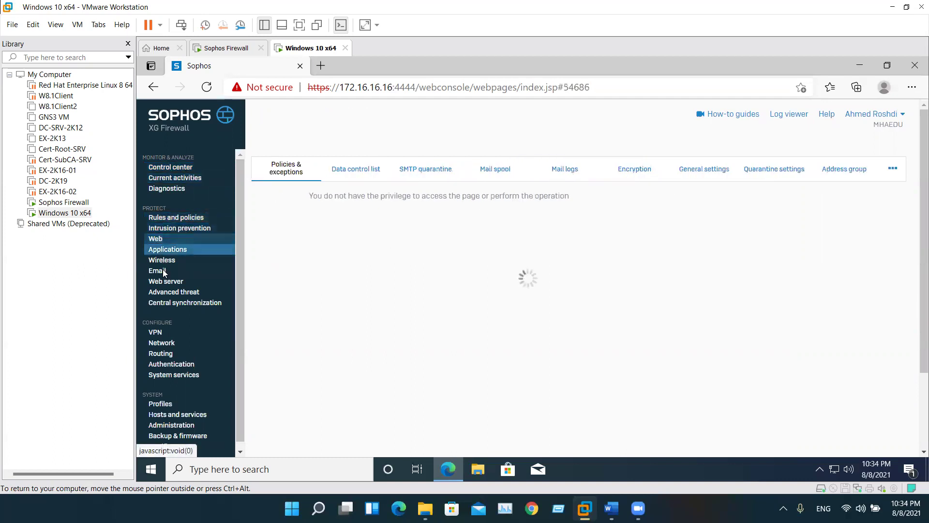
click(167, 275)
Check Advanced threat, Central synchronization, VPN and Routing pages, then log out
click(173, 285)
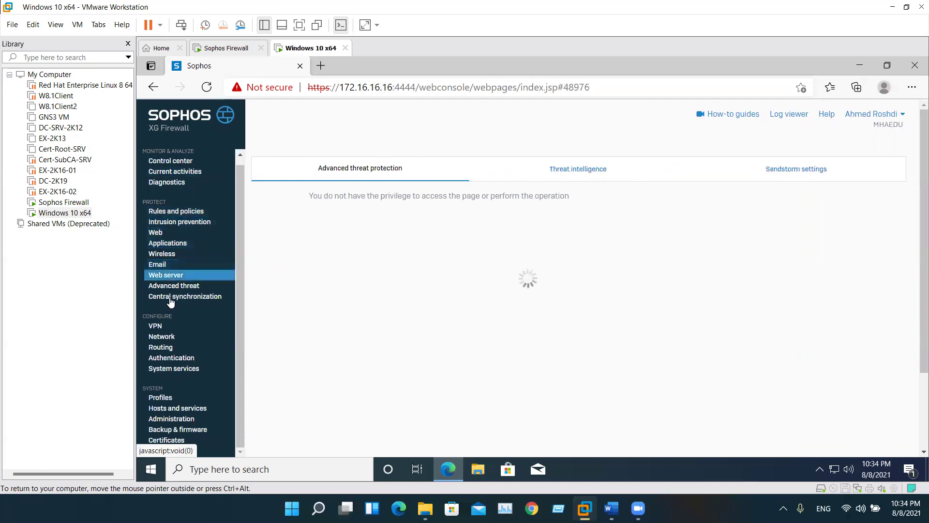
click(174, 296)
click(159, 326)
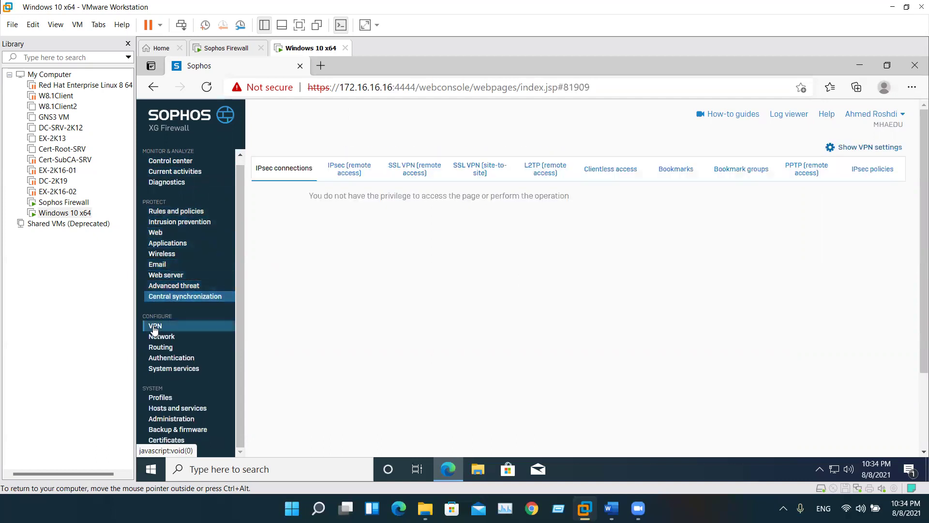
click(349, 170)
click(479, 170)
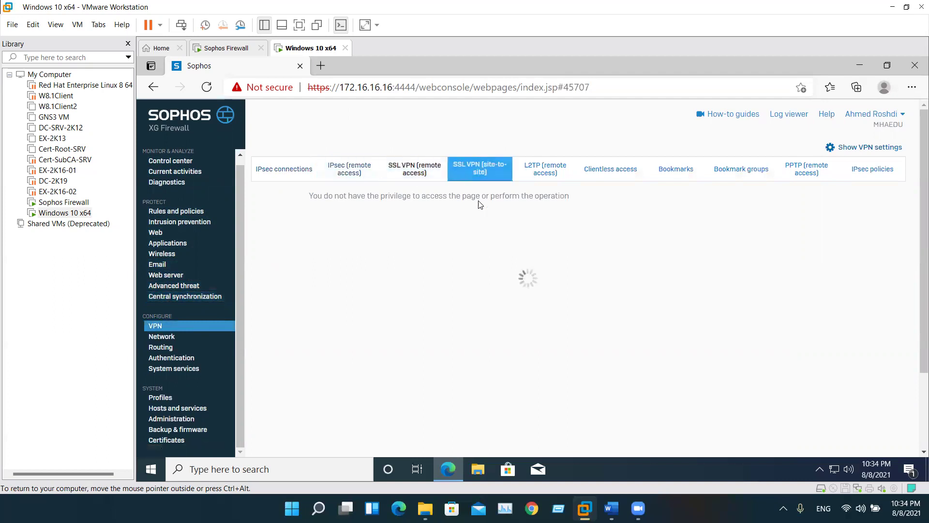
click(165, 346)
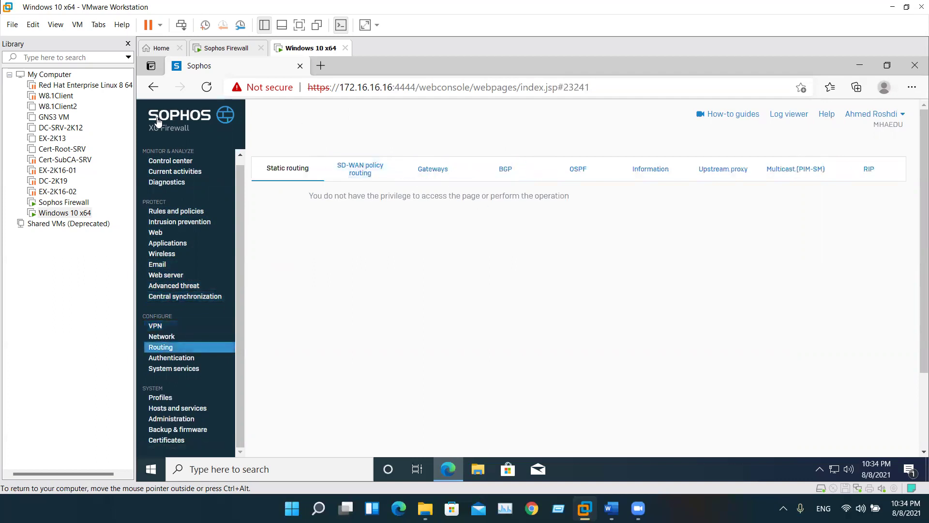
click(873, 114)
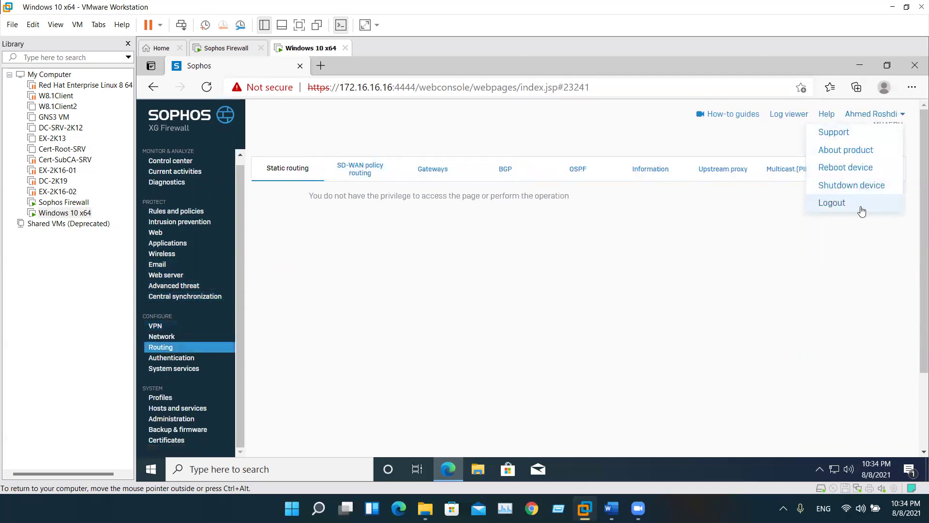
click(852, 205)
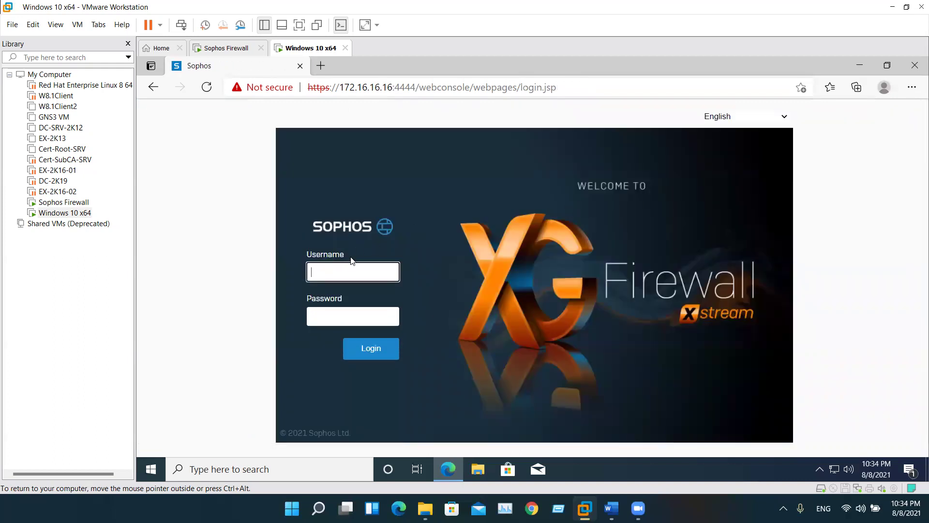
Sign back in with the admin account and its password
text(admin)
key(Tab)
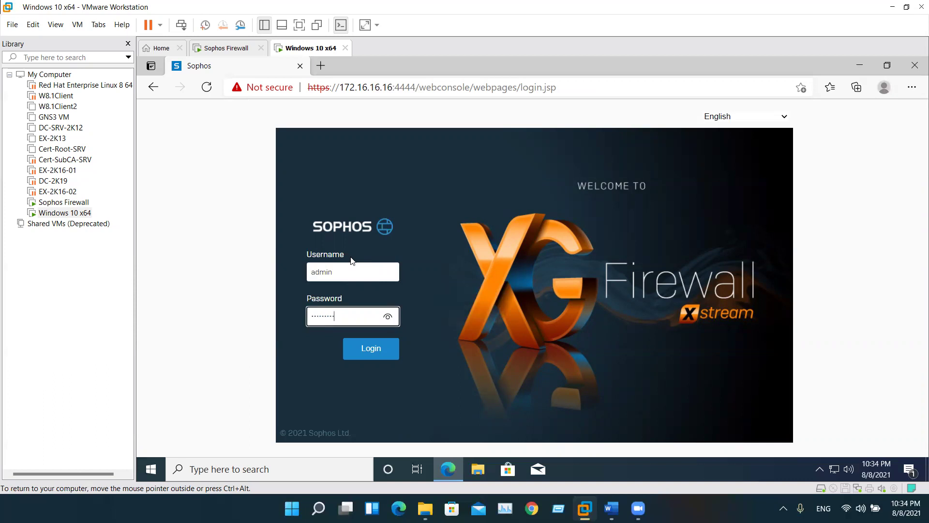
key(Return)
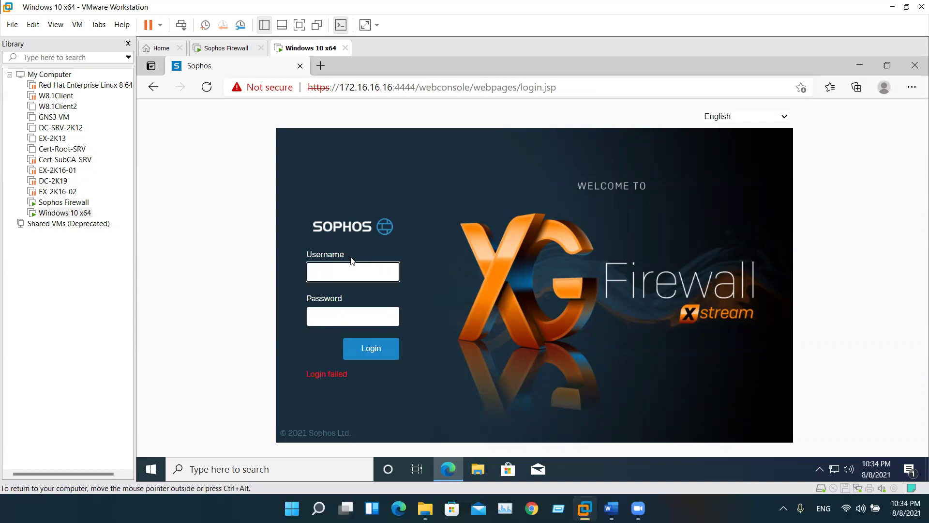
text(admin)
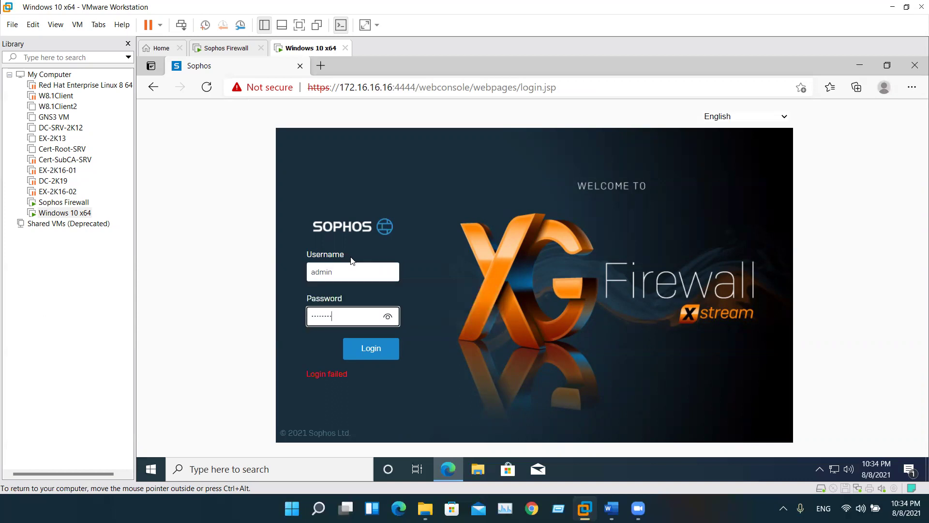
key(Return)
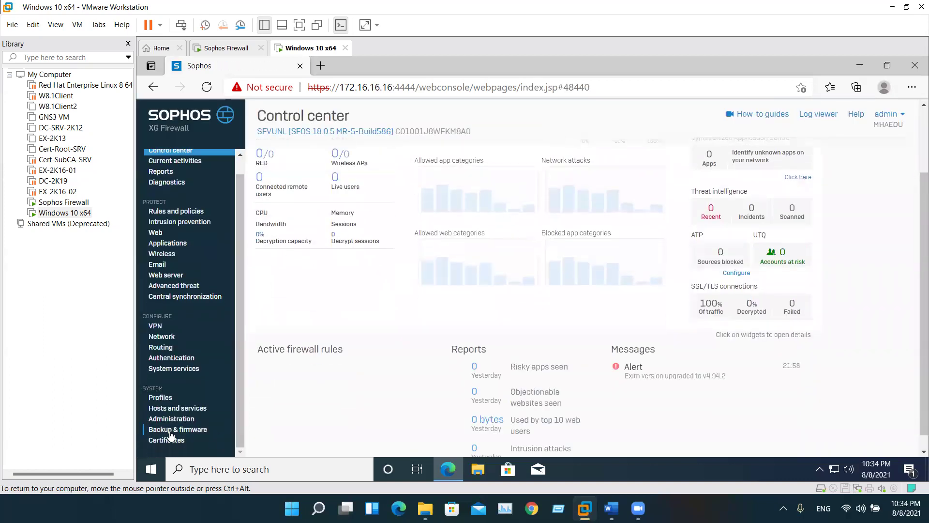
Open the HelpDisk profile under Profiles > Device access and save it
click(164, 402)
click(845, 168)
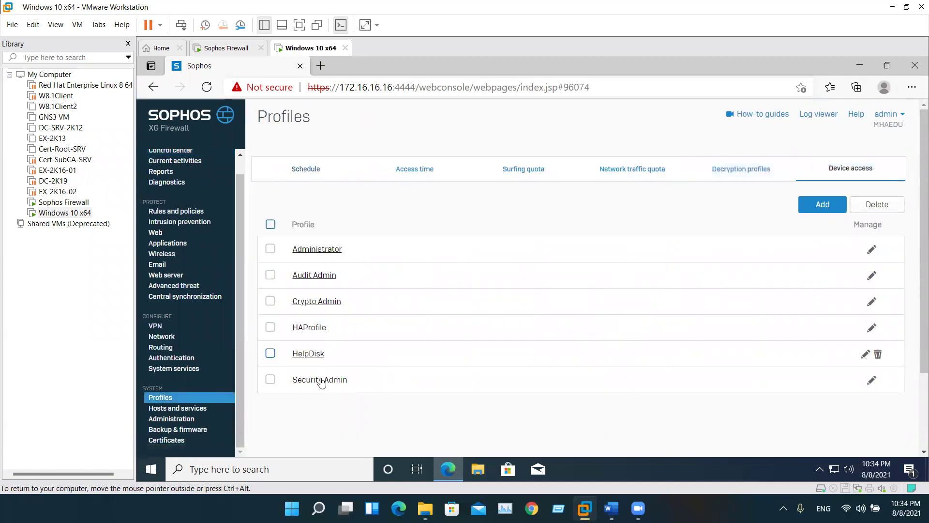
click(307, 355)
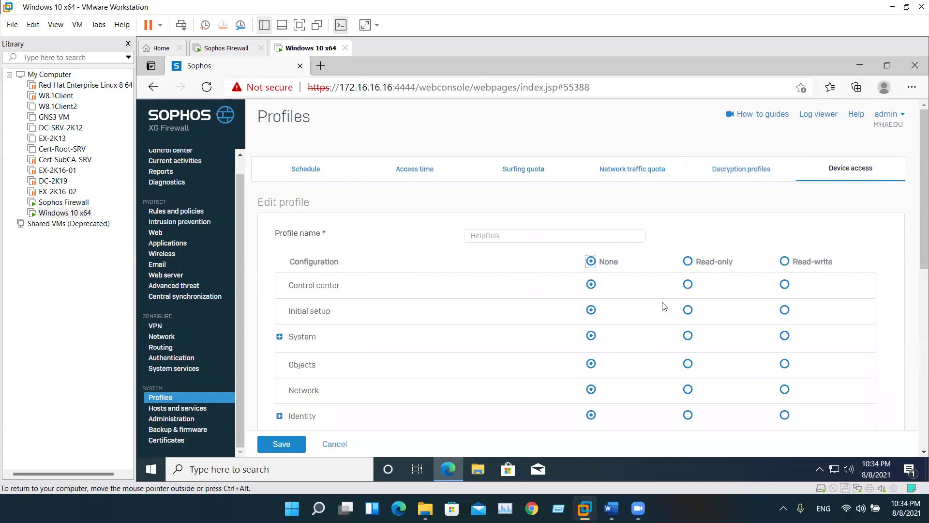
scroll(580, 314, down, 10)
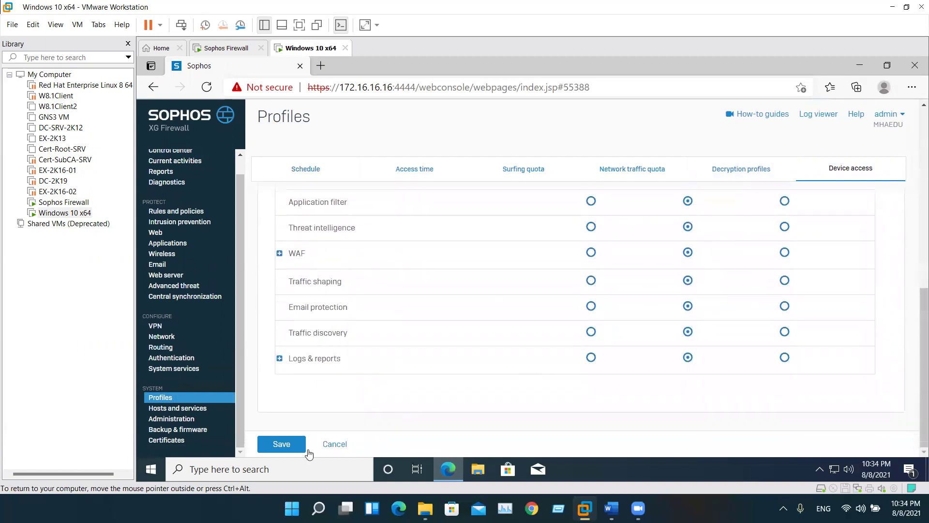
scroll(366, 419, up, 3)
scroll(339, 422, down, 3)
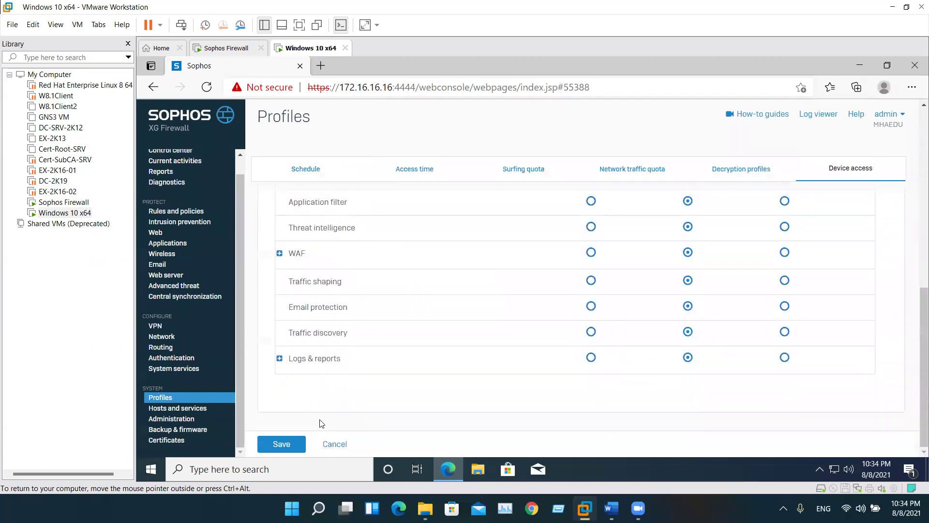
click(282, 444)
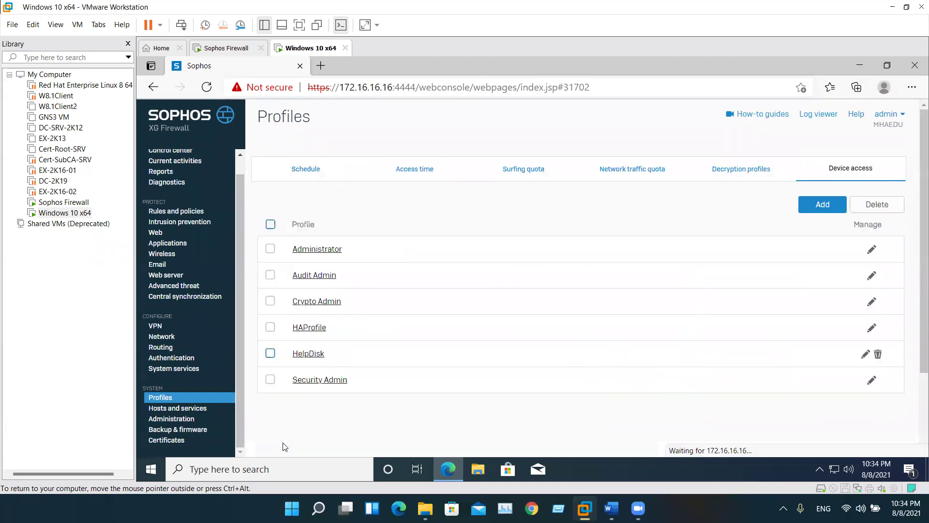
click(889, 116)
Log out and sign back in with the admin username
click(847, 220)
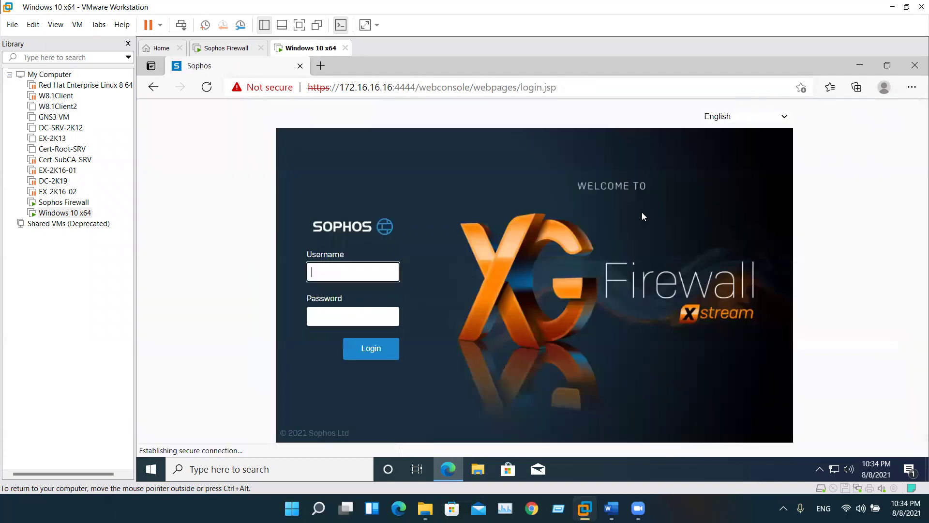
text(adm)
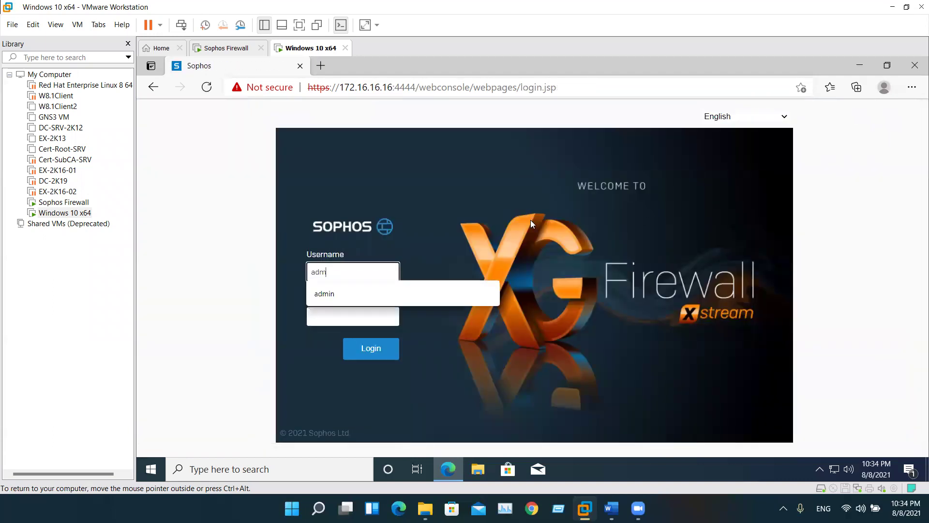
text(in)
key(Tab)
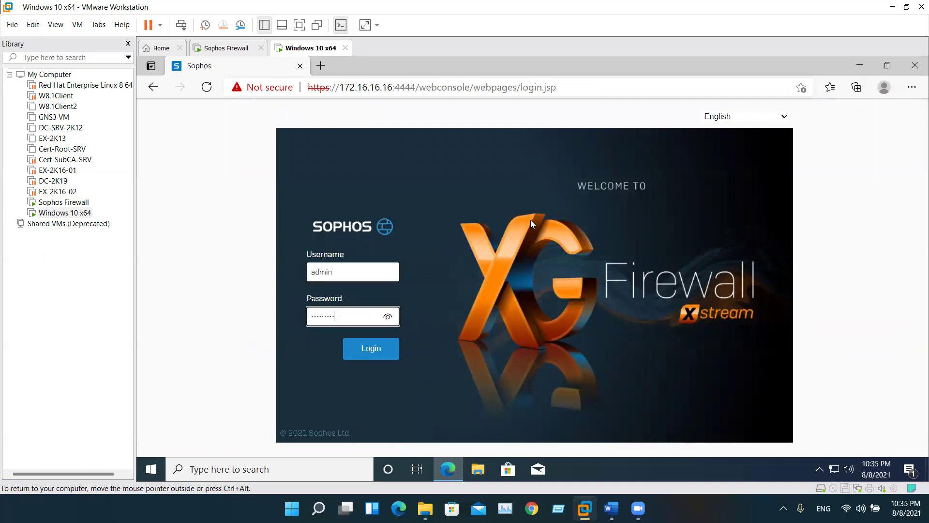
key(Return)
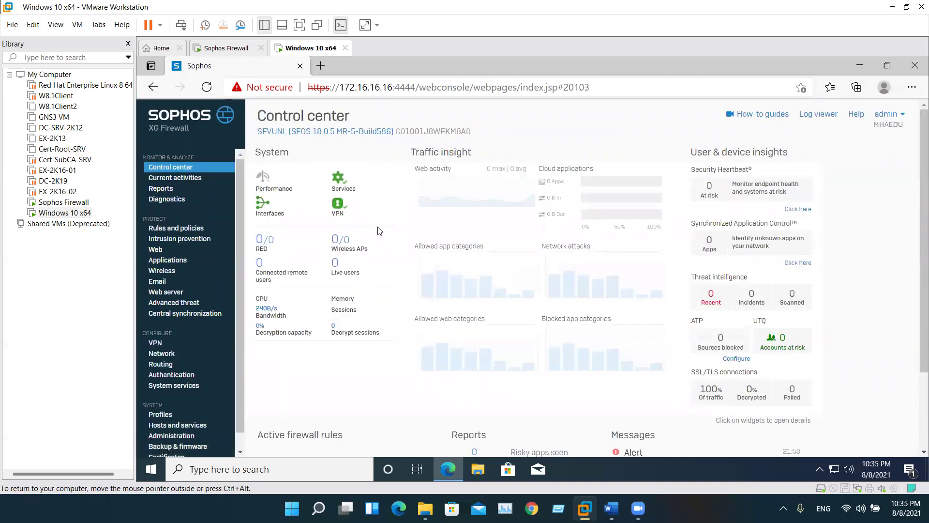
Review live users, live connections and IPv6 connections, then go to firewall rules
scroll(484, 314, down, 1)
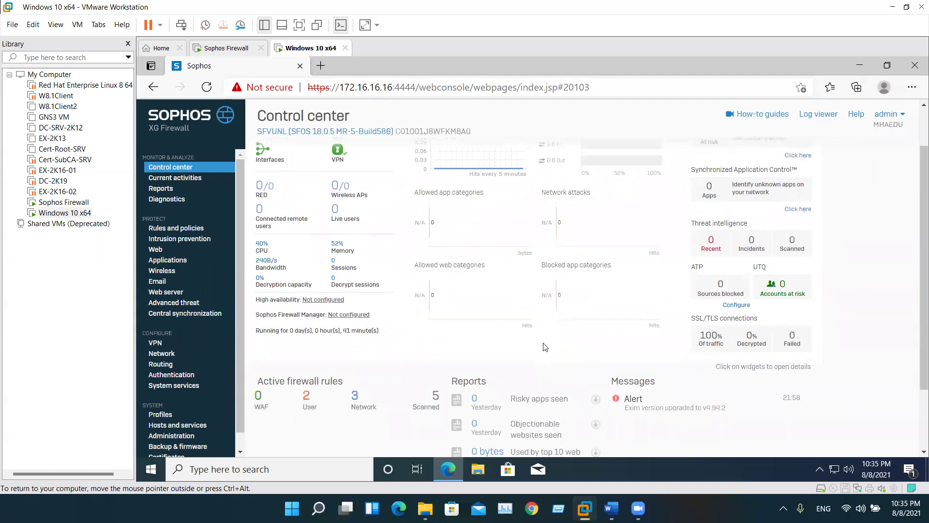
scroll(545, 339, down, 1)
scroll(546, 326, up, 2)
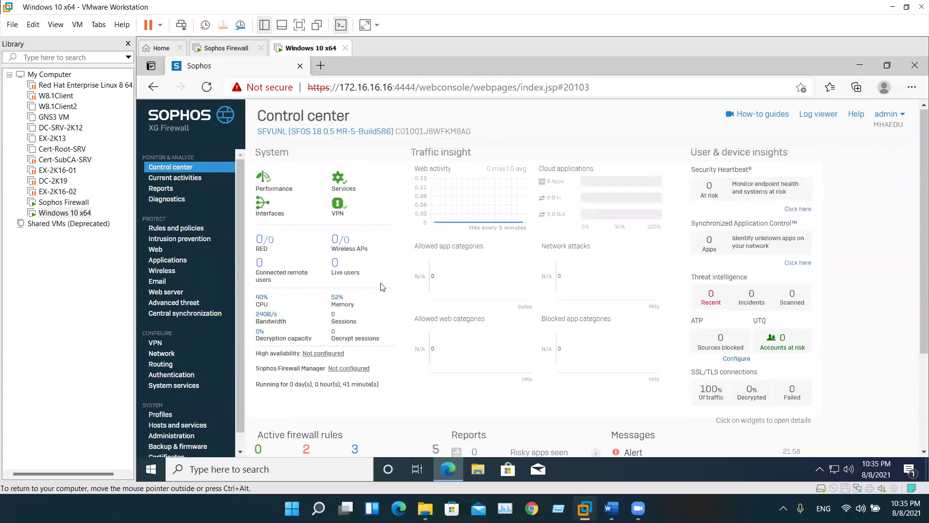
click(175, 178)
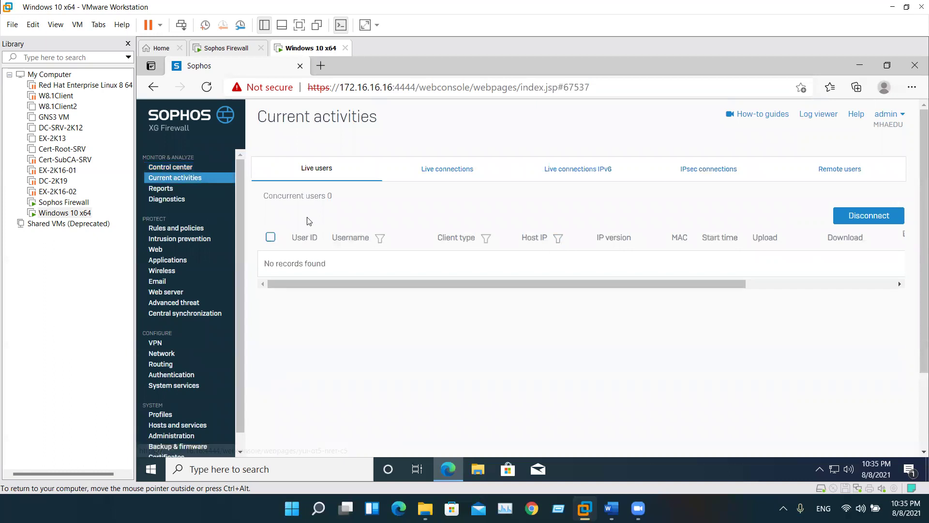
click(868, 216)
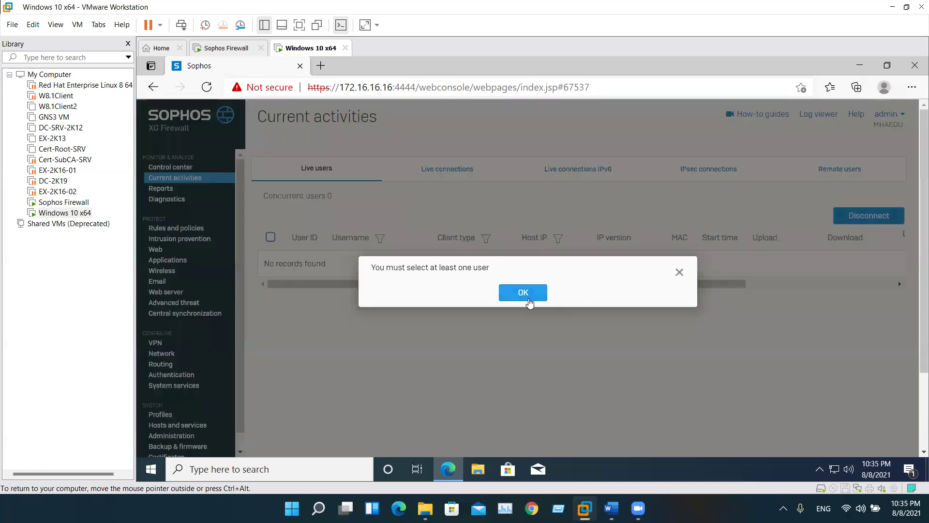
click(528, 297)
click(445, 167)
click(618, 175)
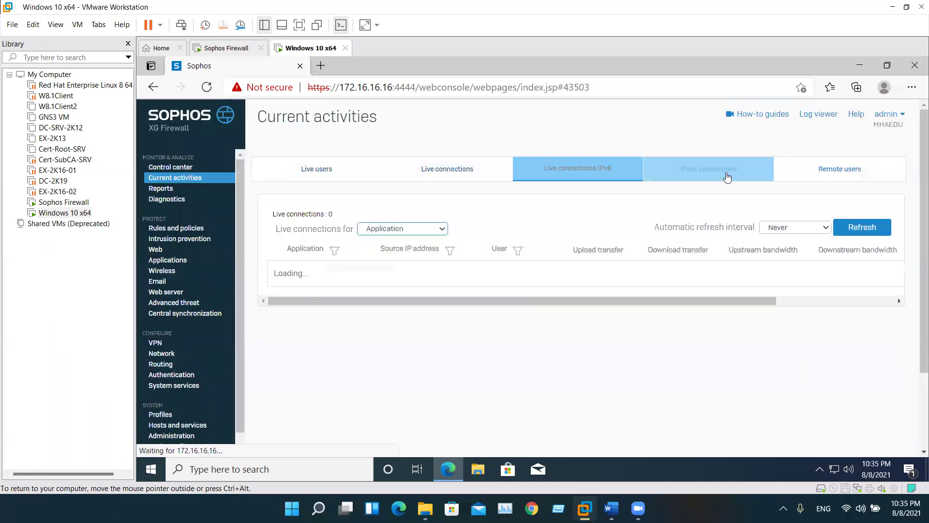
click(170, 228)
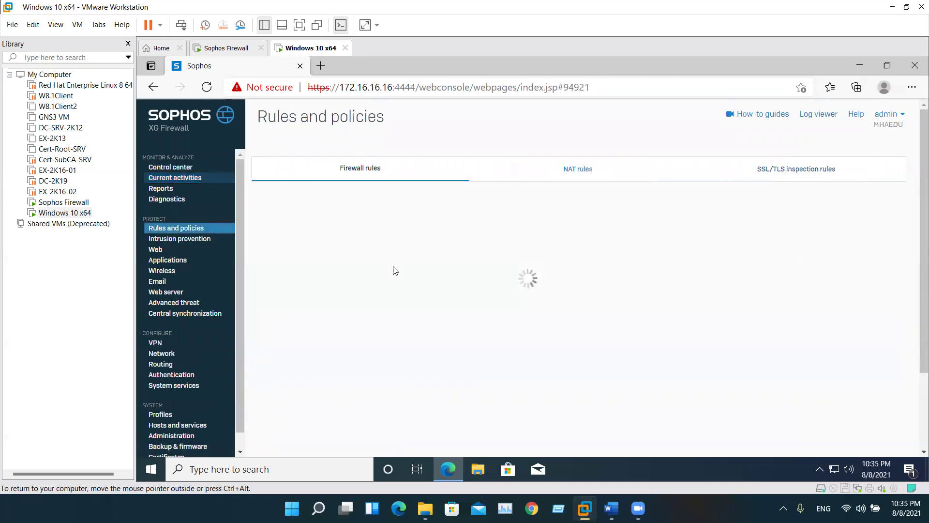
Start a new firewall rule and name it 'asd' after the missing-name warning
click(718, 204)
click(692, 229)
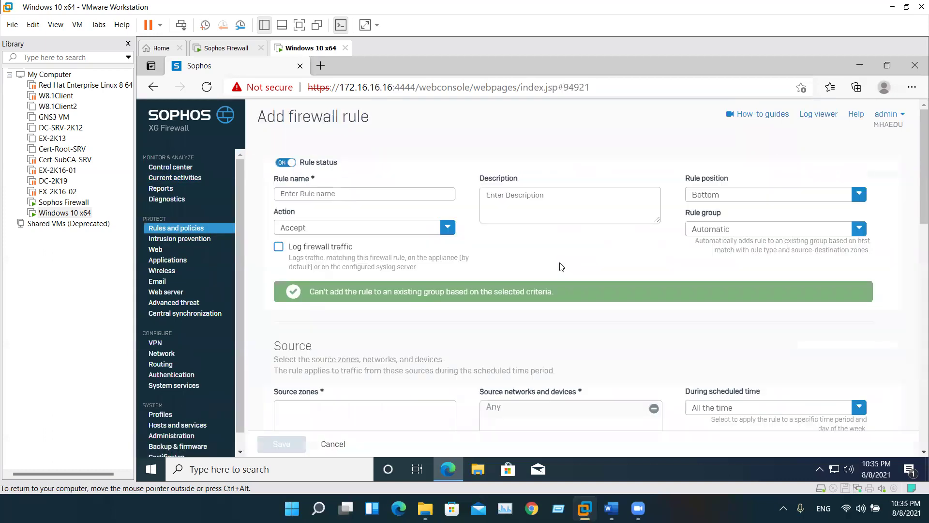
scroll(359, 330, down, 10)
scroll(343, 380, down, 3)
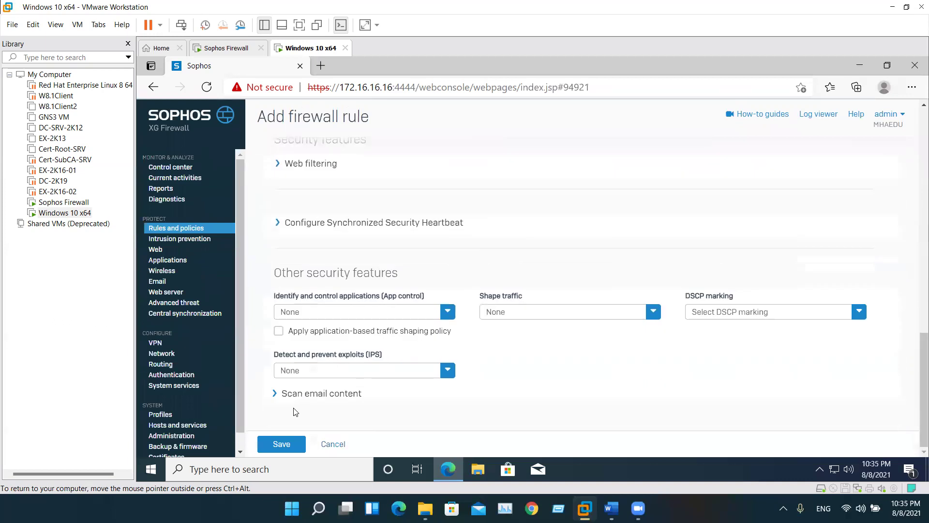
click(281, 443)
click(541, 299)
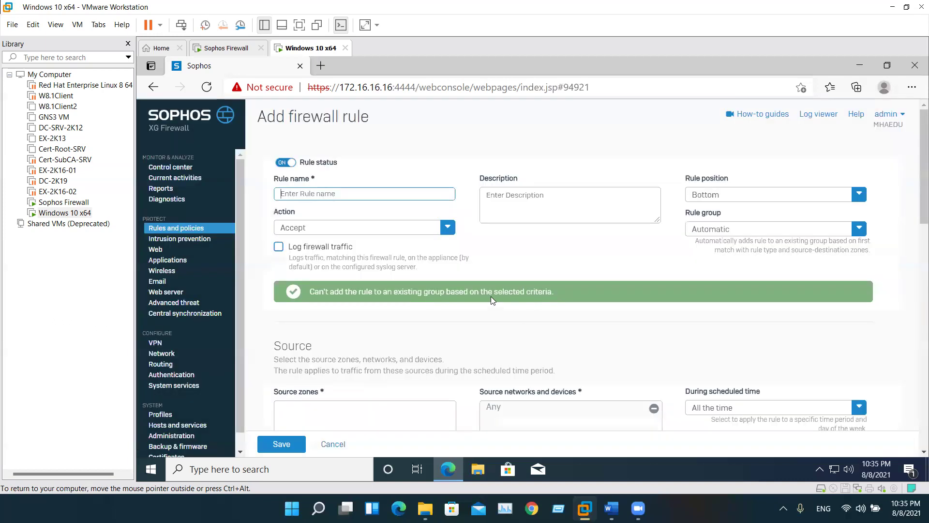
text(asd)
scroll(459, 391, down, 2)
scroll(436, 342, up, 2)
Place the rule at the top in the Traffic to WAN group with source zone LAN
click(745, 198)
click(724, 213)
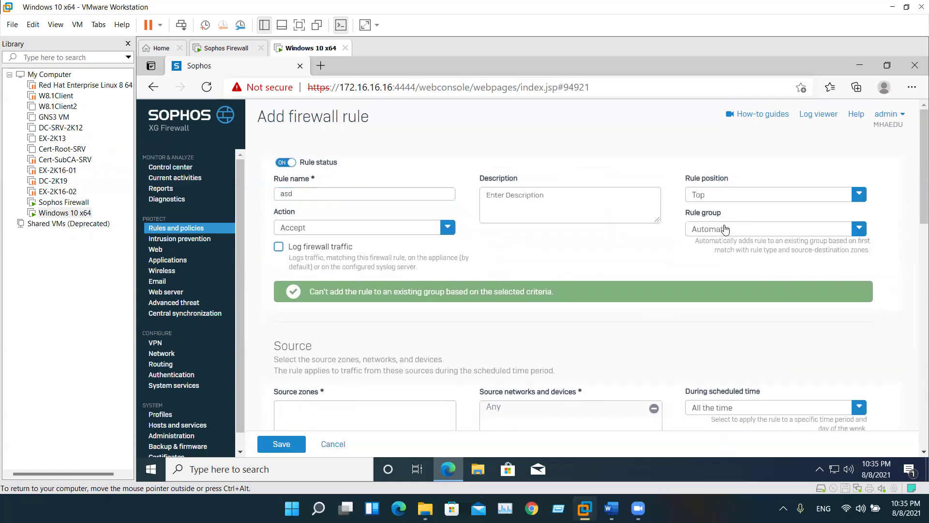
click(724, 233)
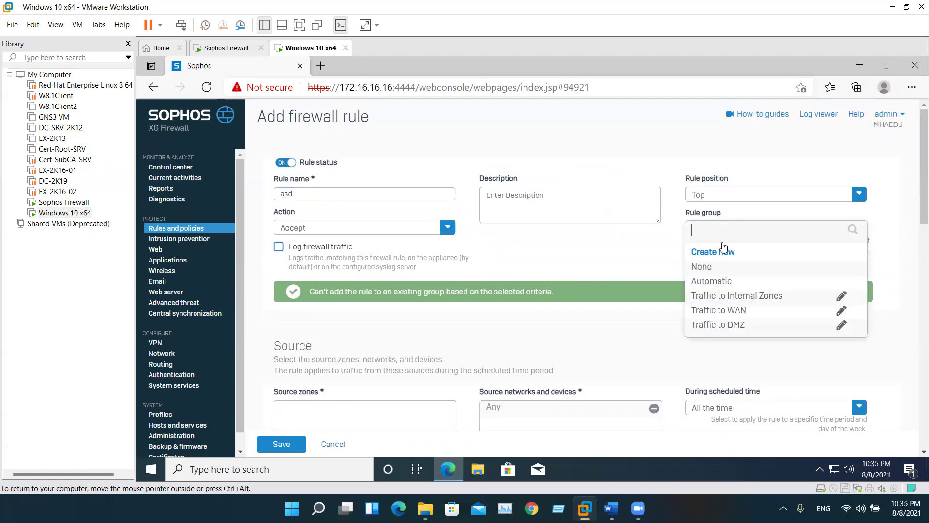
click(726, 312)
scroll(375, 263, down, 4)
click(334, 276)
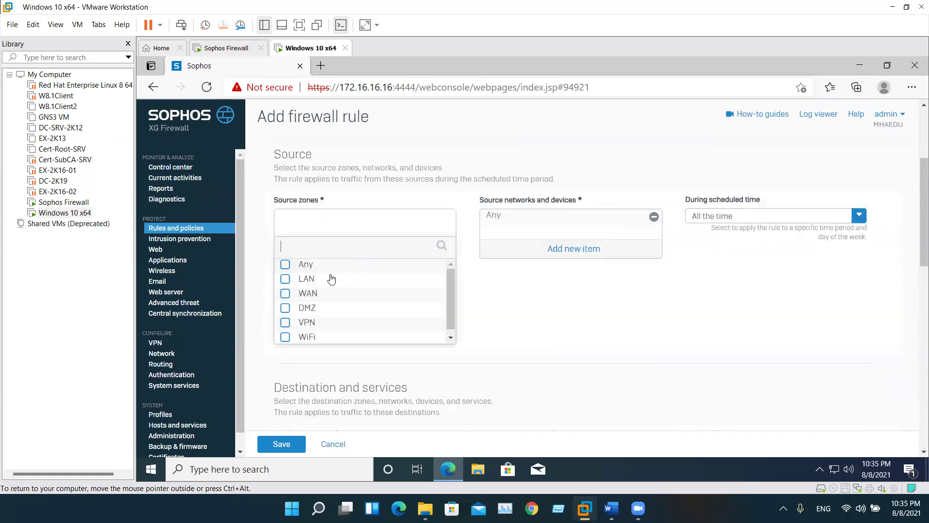
click(286, 279)
click(338, 354)
Set the destination zone to WAN only, removing LAN, and save the rule
scroll(344, 320, down, 3)
click(355, 294)
click(296, 321)
click(349, 393)
scroll(319, 354, down, 5)
scroll(319, 353, down, 3)
scroll(339, 329, up, 8)
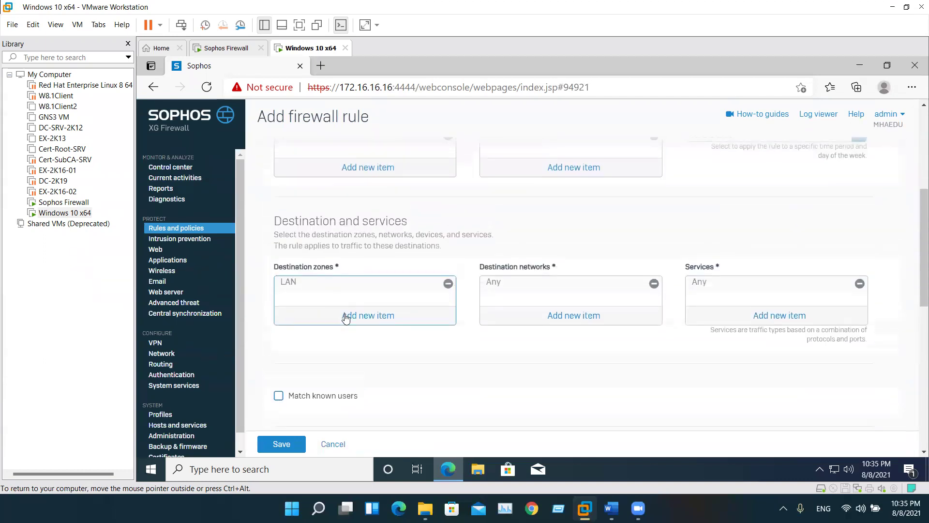
click(355, 319)
click(295, 345)
click(335, 414)
click(446, 285)
scroll(321, 352, down, 10)
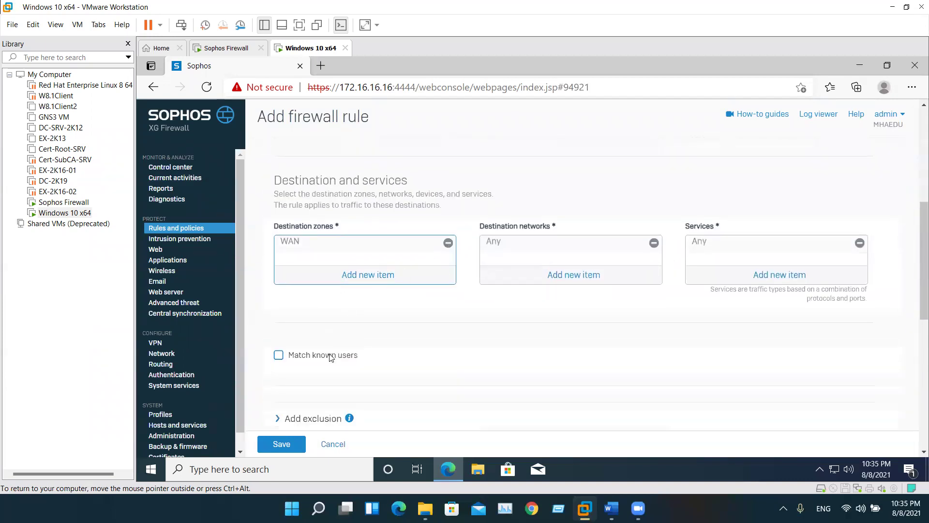
click(293, 444)
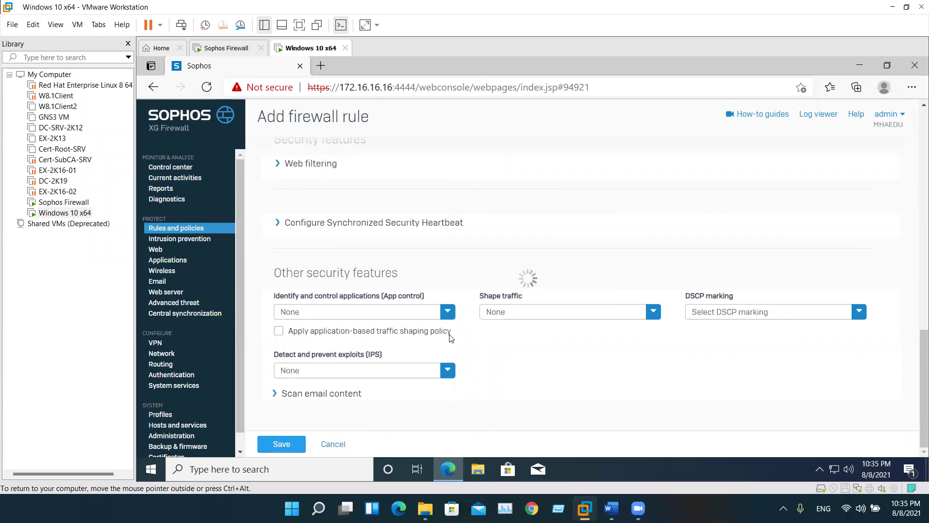
click(888, 115)
Sign out and log in with the restricted user's username and password
click(832, 220)
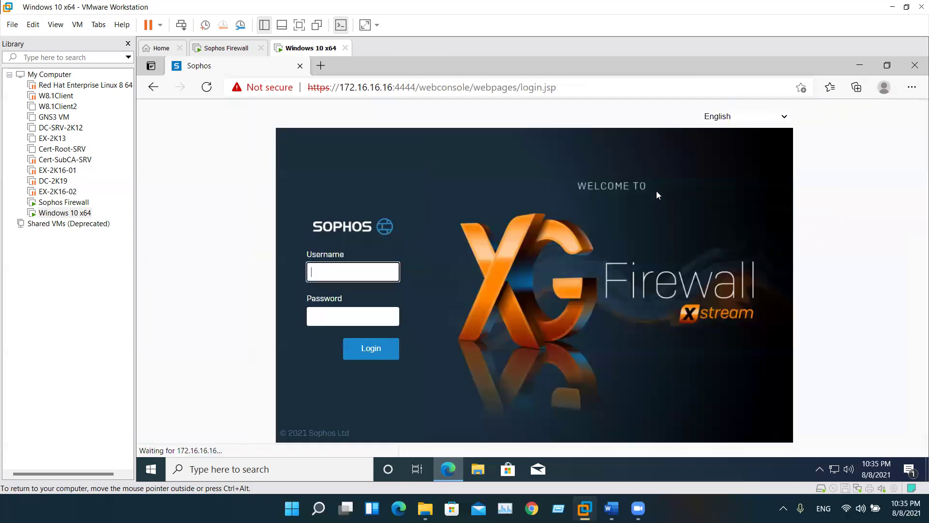
text(ahmed)
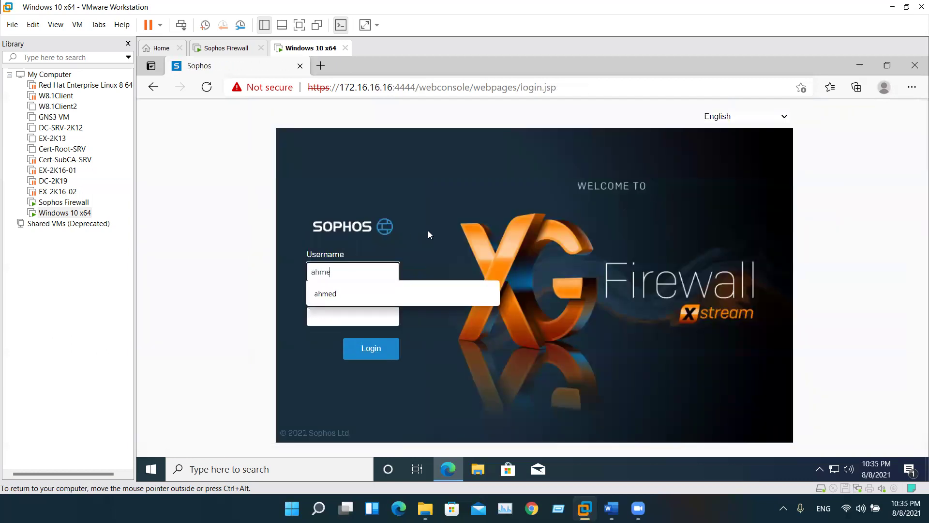
key(Tab)
text(******)
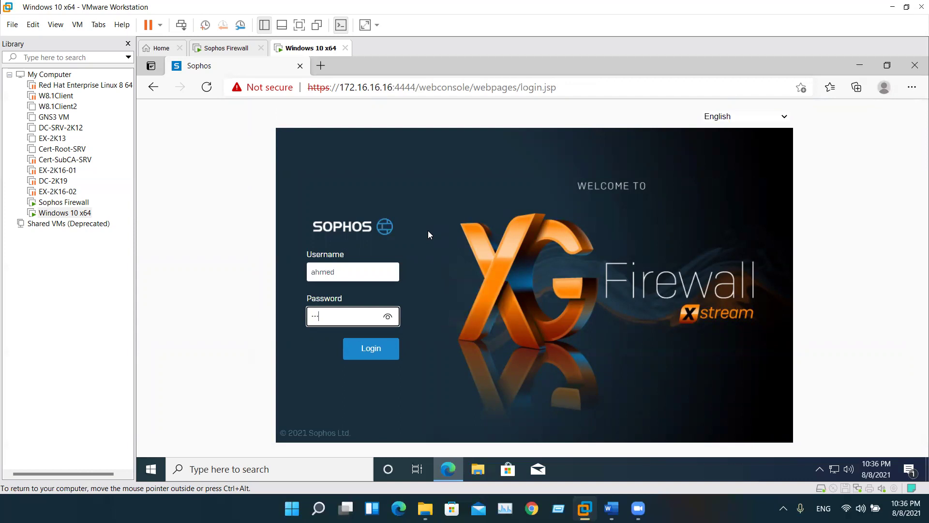
text(*****)
key(Return)
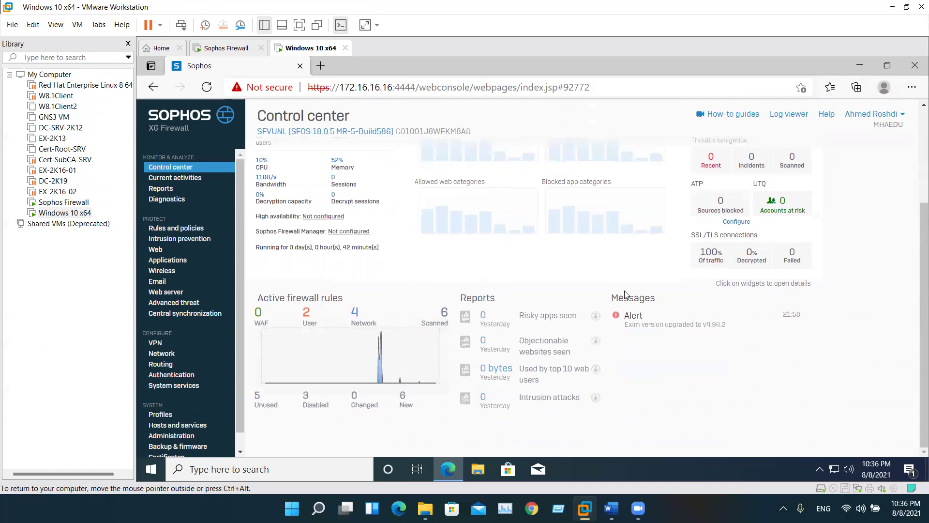
Check live users, live connections and IPv6 connections under Current activities
click(185, 182)
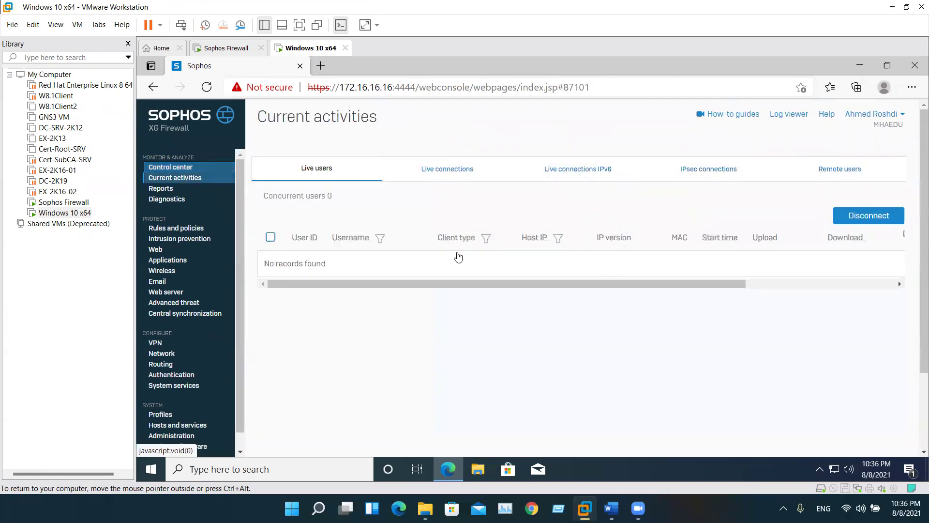
click(852, 219)
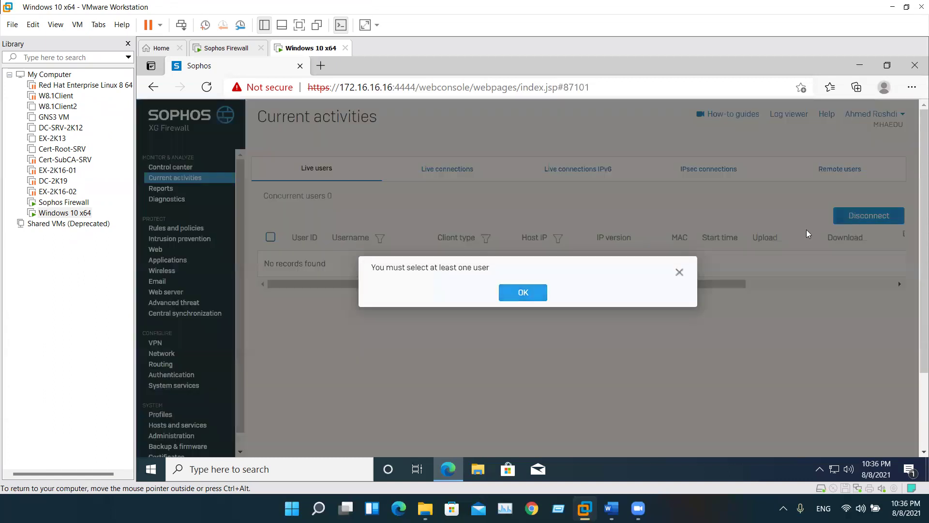
click(533, 292)
click(473, 166)
click(576, 168)
Begin a new firewall rule 'asd' with logging on, top position, Traffic to WAN group
click(165, 230)
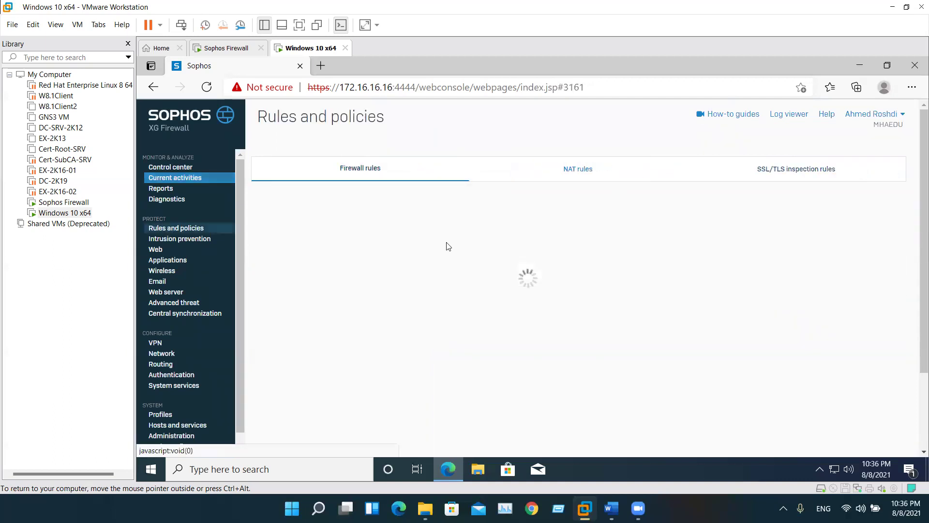
mouse_move(726, 212)
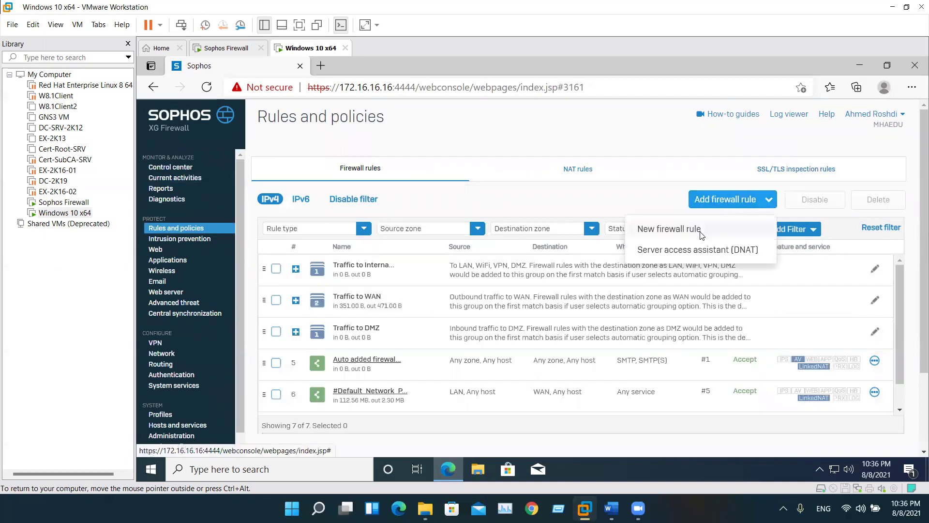
click(669, 229)
scroll(482, 319, down, 5)
scroll(482, 319, up, 5)
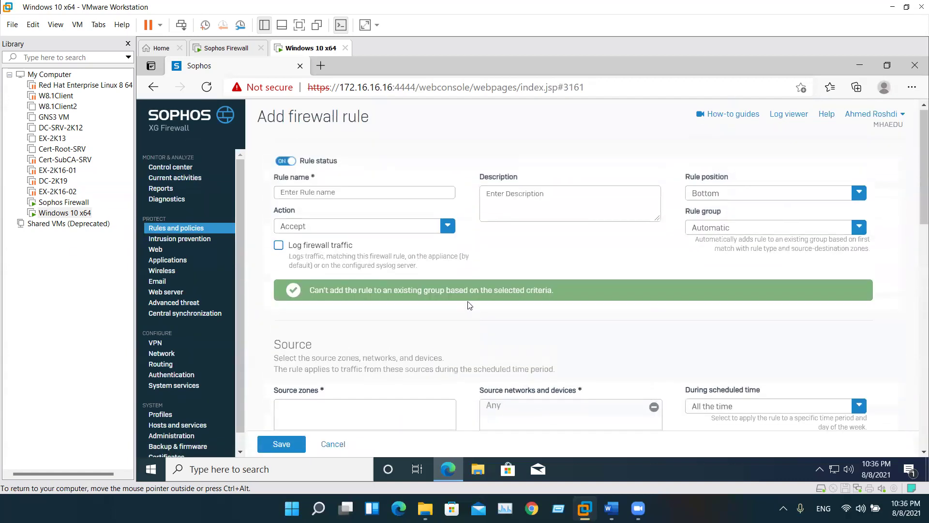
click(344, 193)
text(asd)
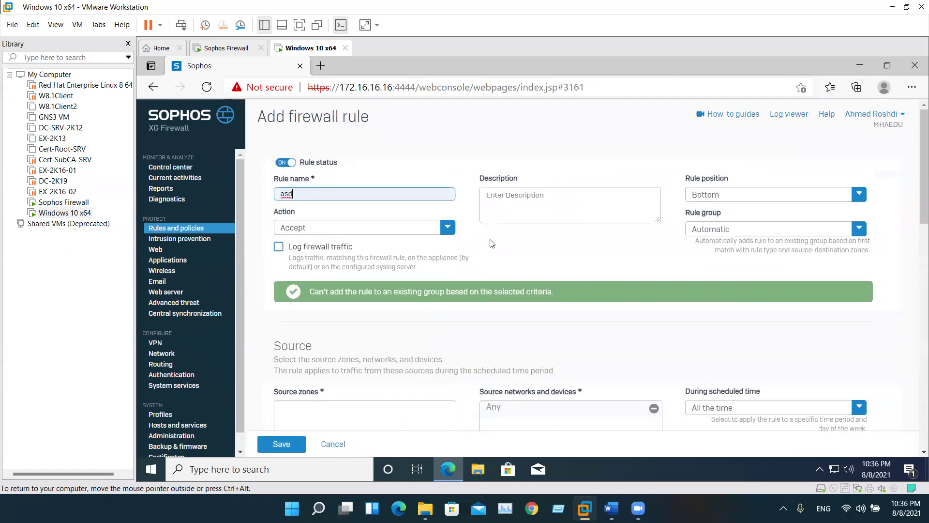
click(332, 250)
click(773, 196)
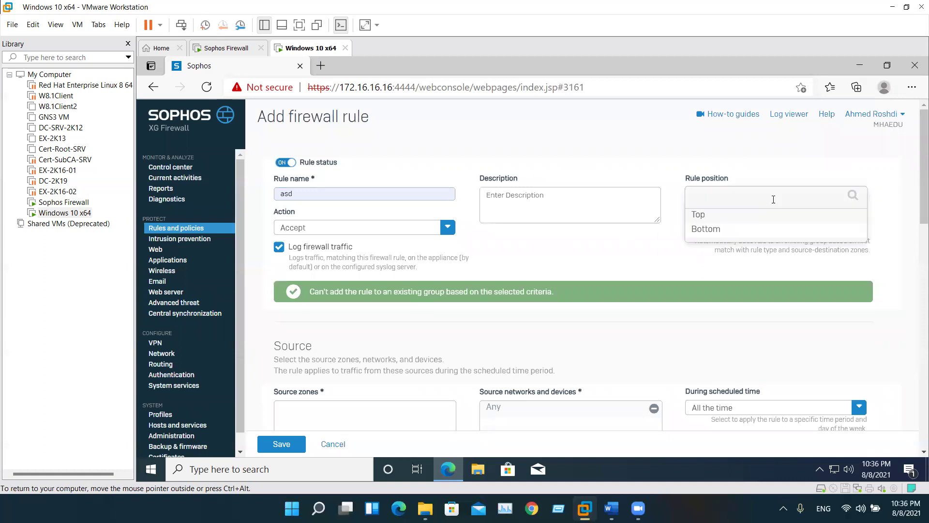
click(722, 220)
click(723, 229)
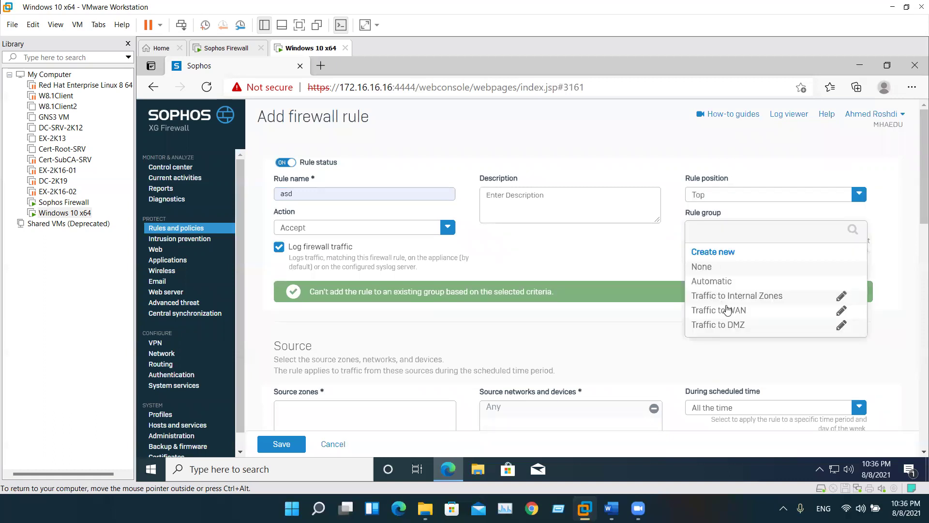
click(721, 310)
Set source zone LAN and destination zone WAN, then attempt to save the rule
scroll(503, 315, down, 1)
click(295, 368)
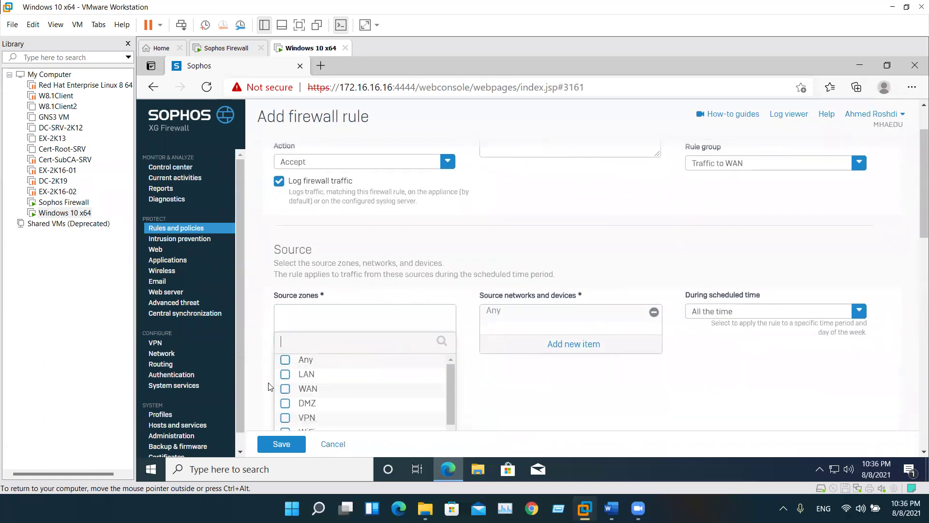
click(284, 352)
click(342, 425)
scroll(320, 380, down, 3)
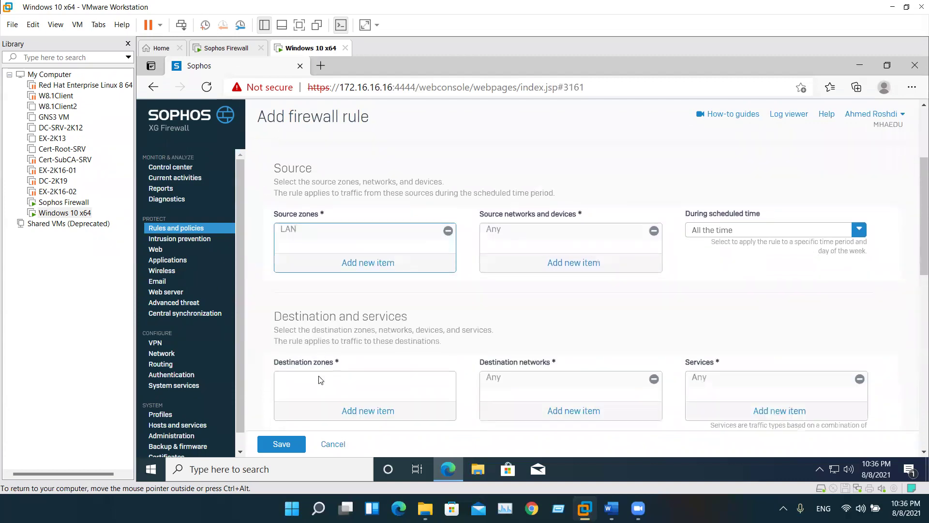
click(352, 314)
click(285, 353)
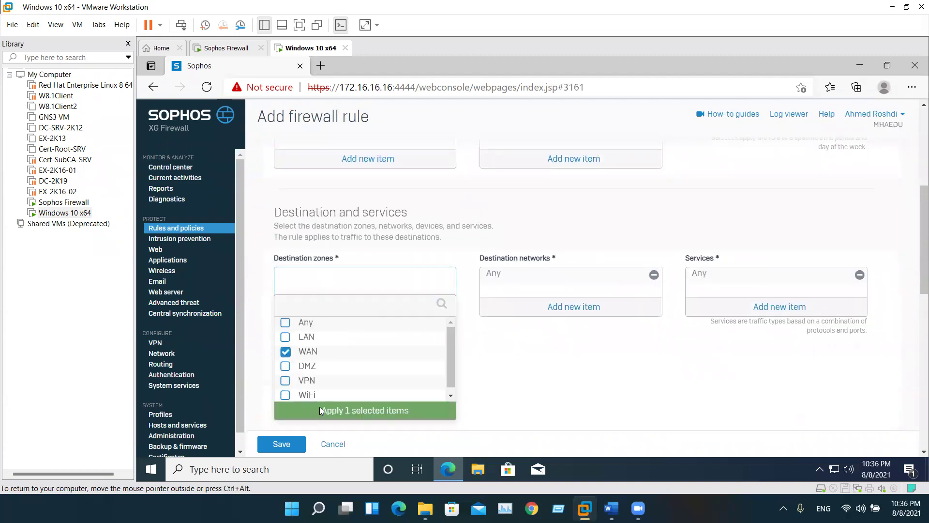
click(334, 439)
scroll(326, 375, down, 5)
scroll(325, 375, down, 2)
click(285, 444)
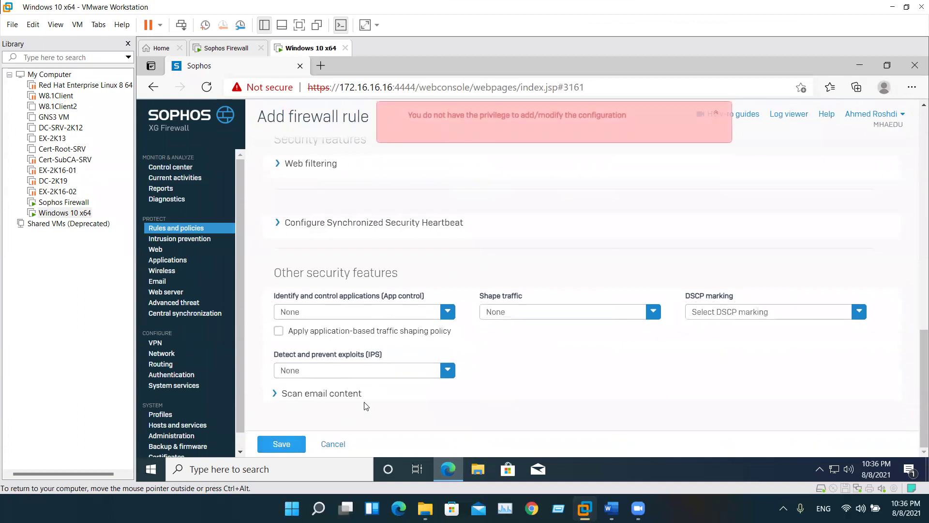
Select the privilege-denied error message text, then go to Intrusion prevention
triple_click(436, 122)
click(638, 128)
drag(639, 129, 415, 122)
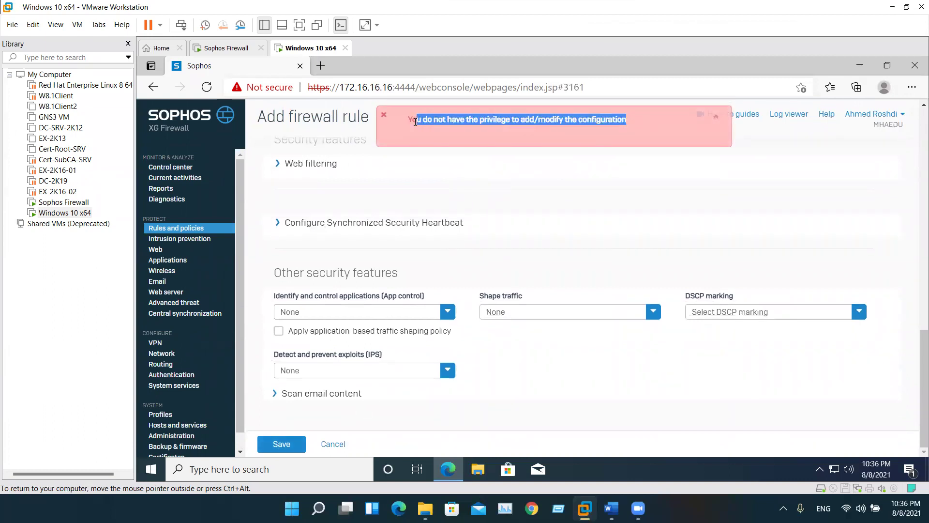
triple_click(420, 122)
click(183, 239)
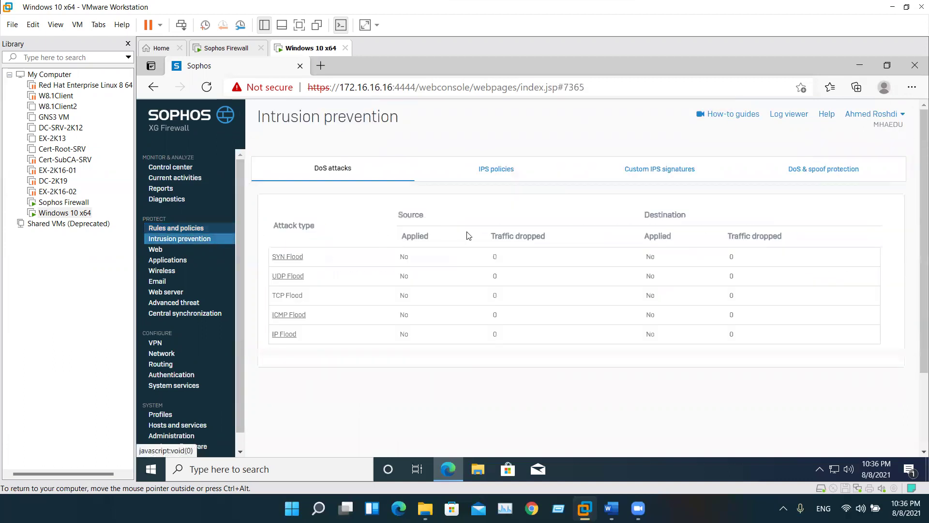
Attempt saving IPS policy 'asd' cloned from dmzpolicy, which is denied, then return to firewall rules
click(495, 169)
click(819, 206)
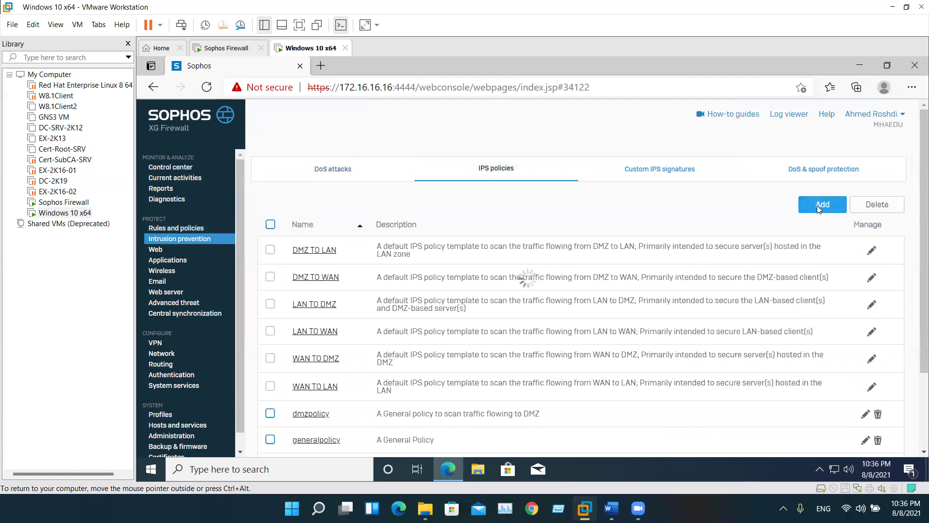
click(500, 277)
click(454, 331)
click(466, 221)
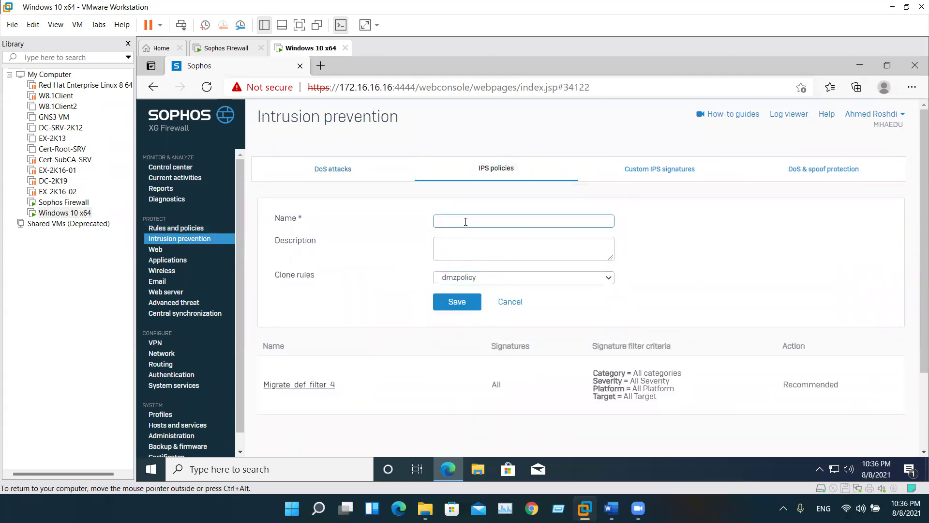
click(457, 302)
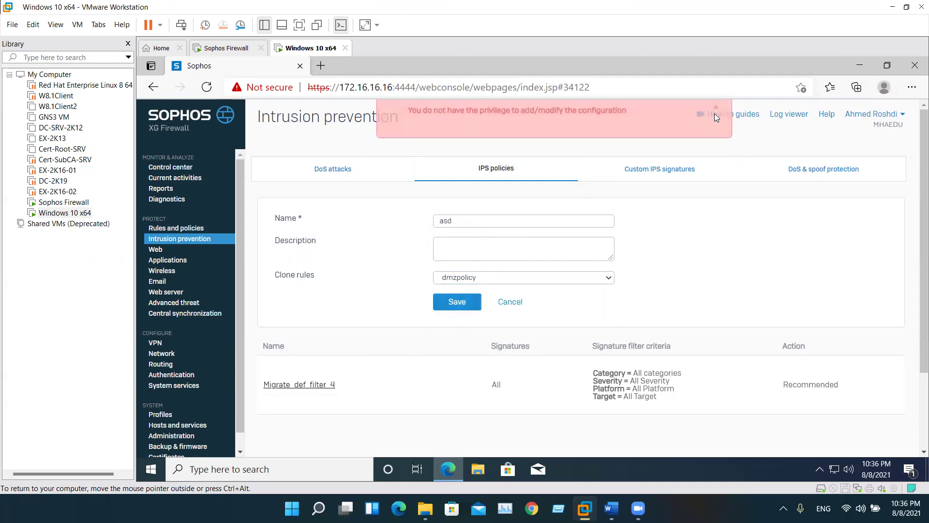
click(186, 228)
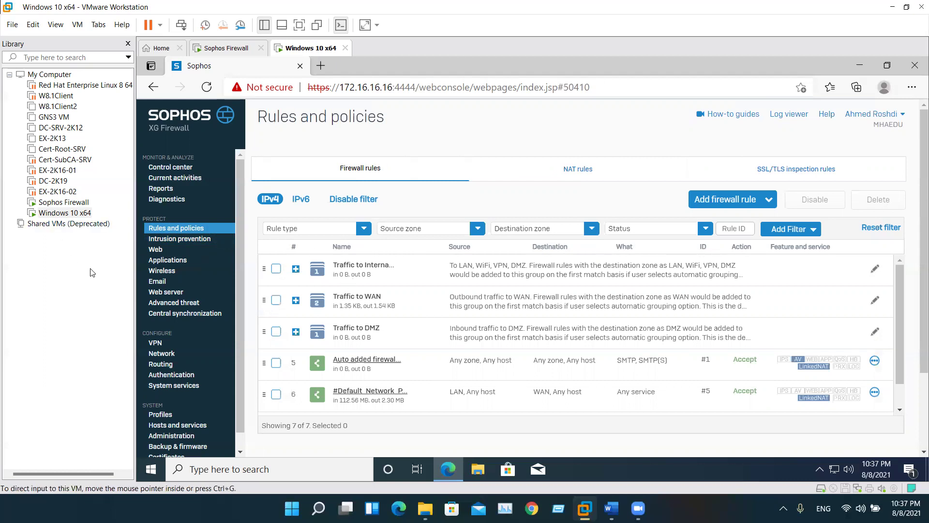
Browse the Applications tabs and begin creating an application object
click(168, 260)
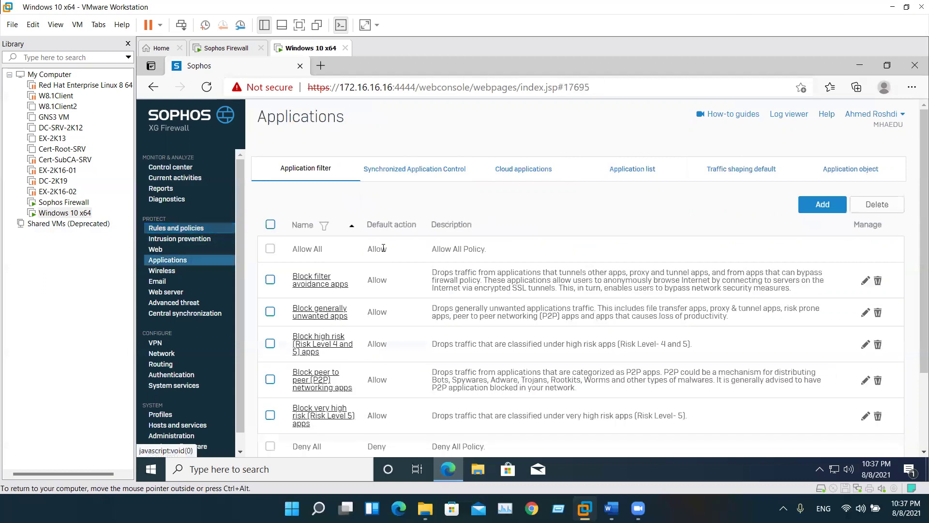
click(415, 168)
click(555, 178)
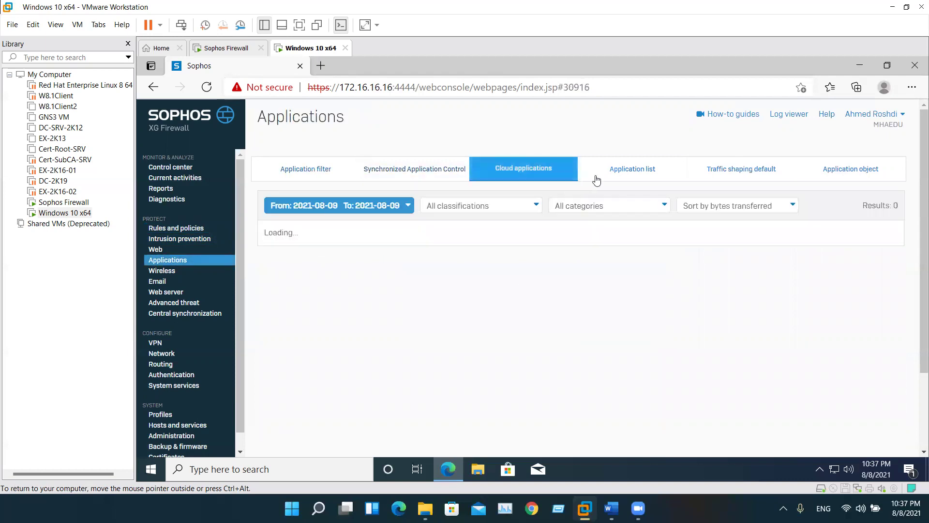
click(634, 175)
click(752, 179)
click(851, 169)
click(822, 209)
scroll(244, 312, down, 3)
scroll(171, 302, down, 1)
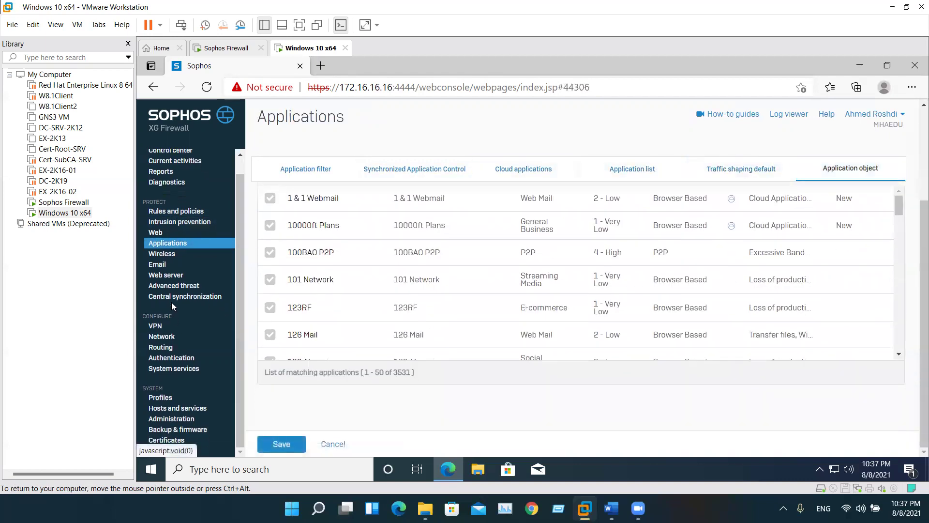
Look through the wireless settings and the device access profiles
click(167, 255)
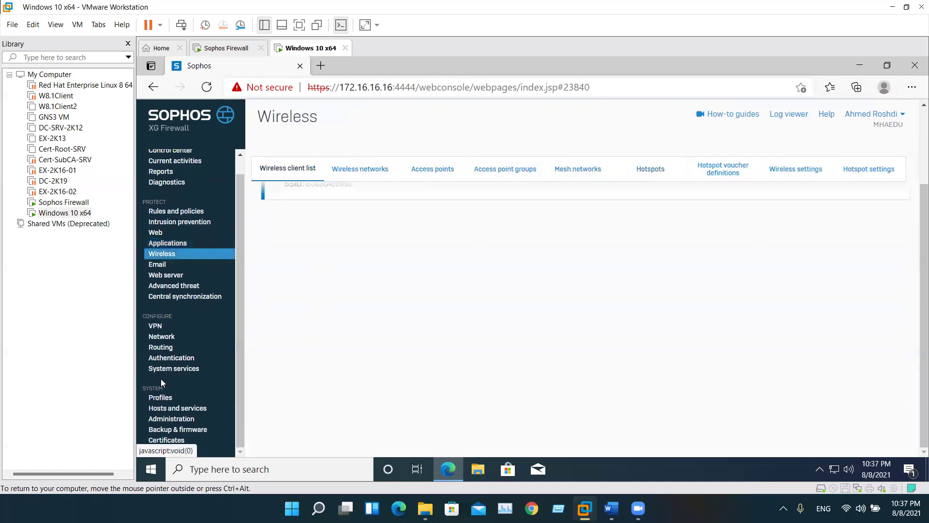
click(166, 399)
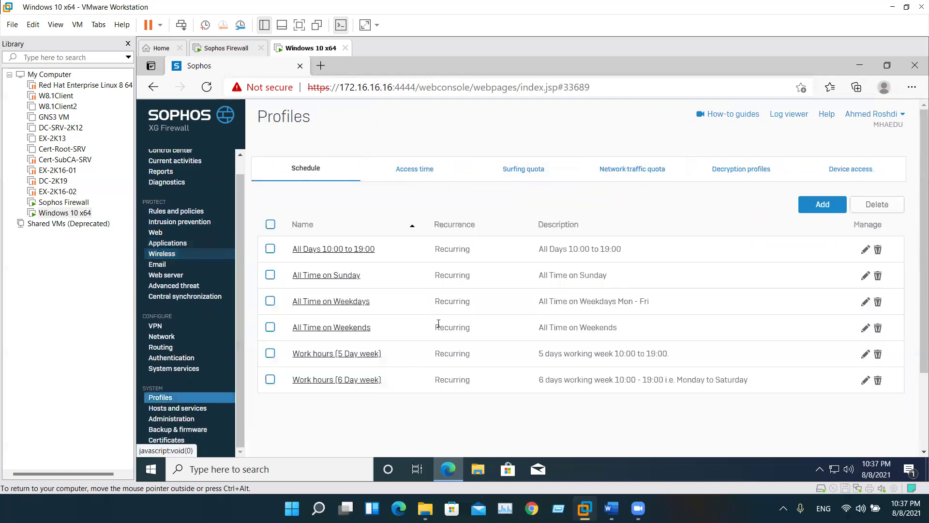
click(822, 178)
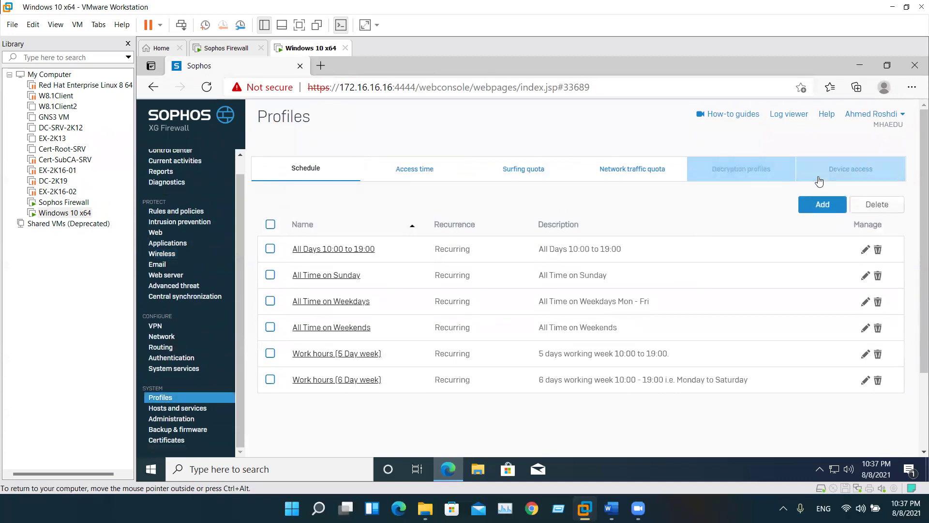
scroll(353, 333, down, 2)
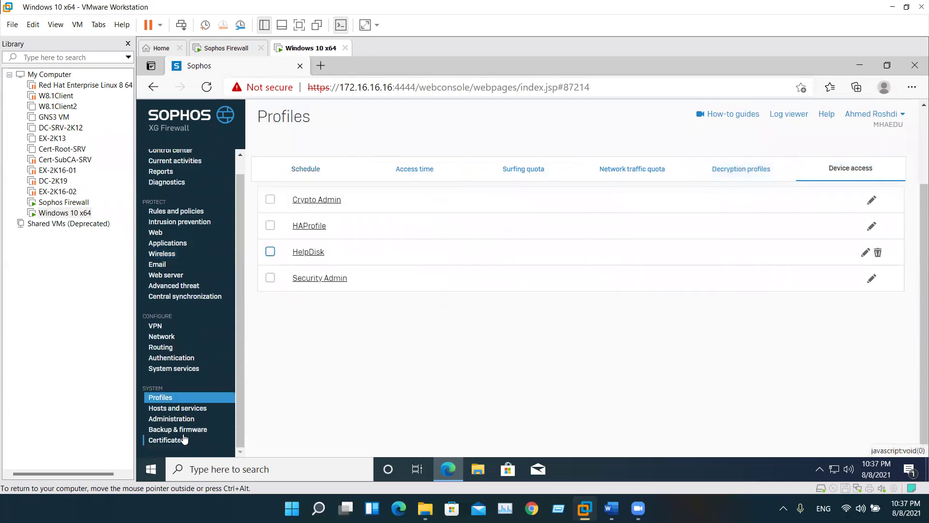
Select the SecurityHeartbeat host's full address in the Hosts and services list
click(172, 410)
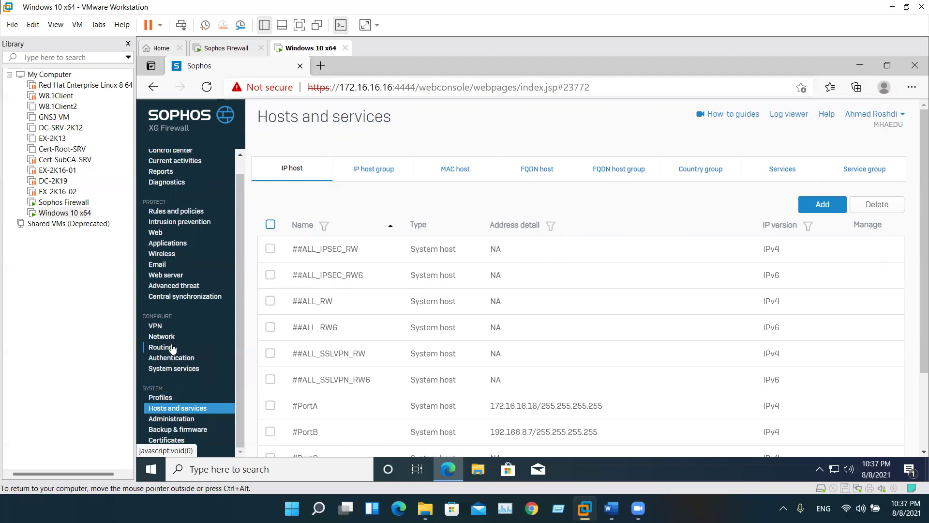
scroll(175, 350, down, 2)
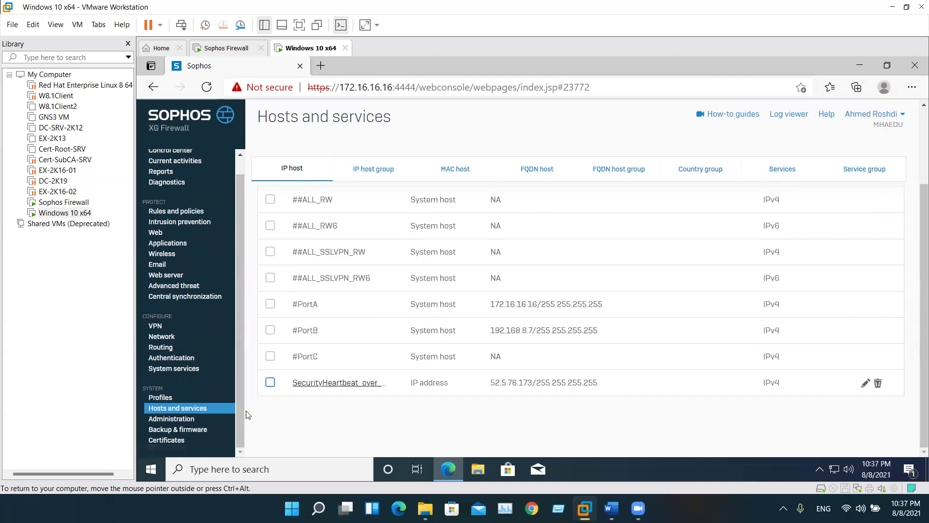
double_click(440, 383)
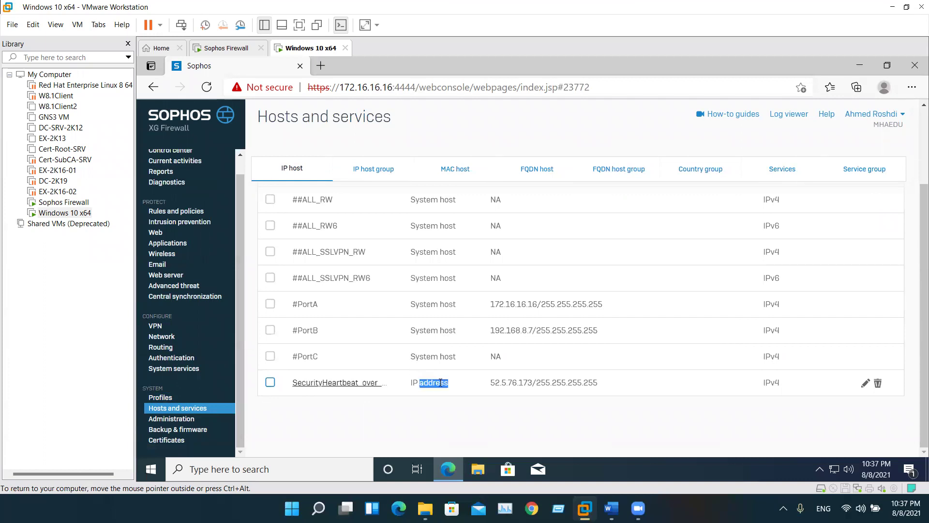
double_click(553, 382)
shift+click(485, 382)
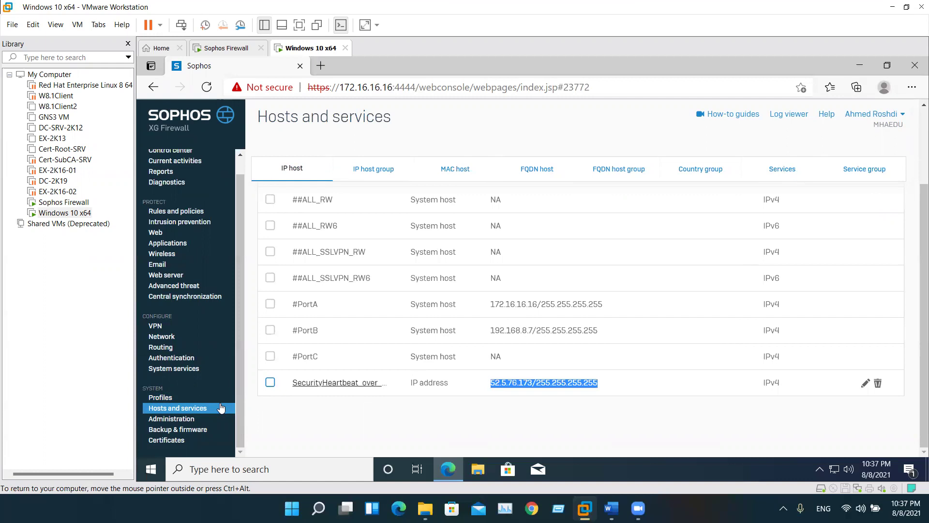
Check Administration > Device access, which is denied, and open the account menu
click(172, 419)
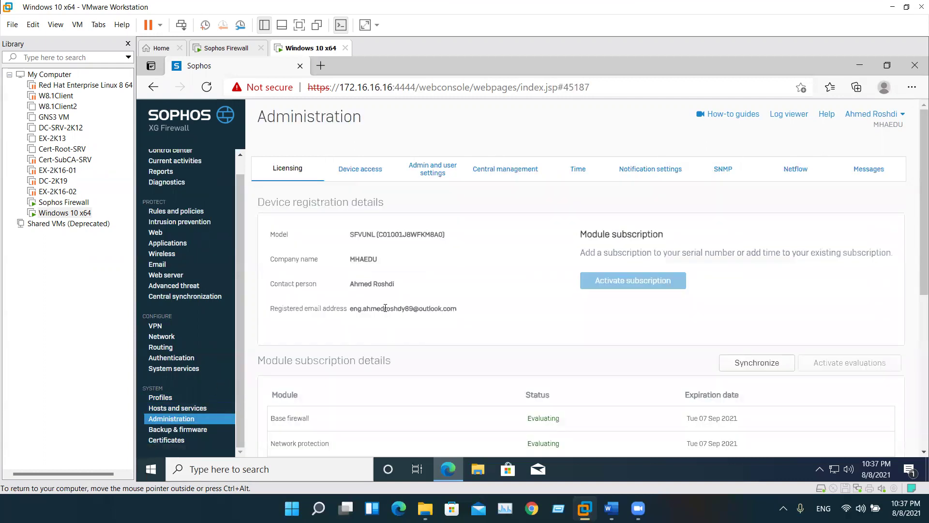
click(362, 172)
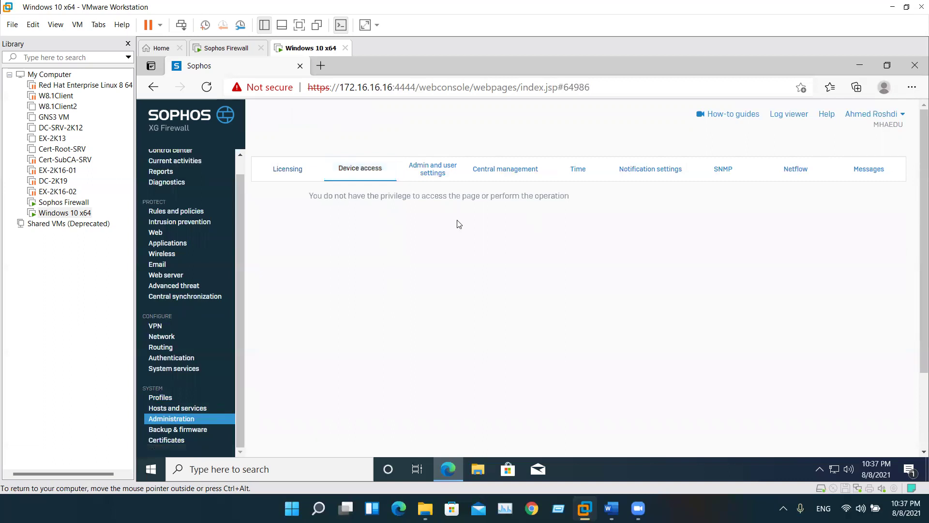
click(866, 115)
Log out and sign in again with the admin username and password
click(830, 201)
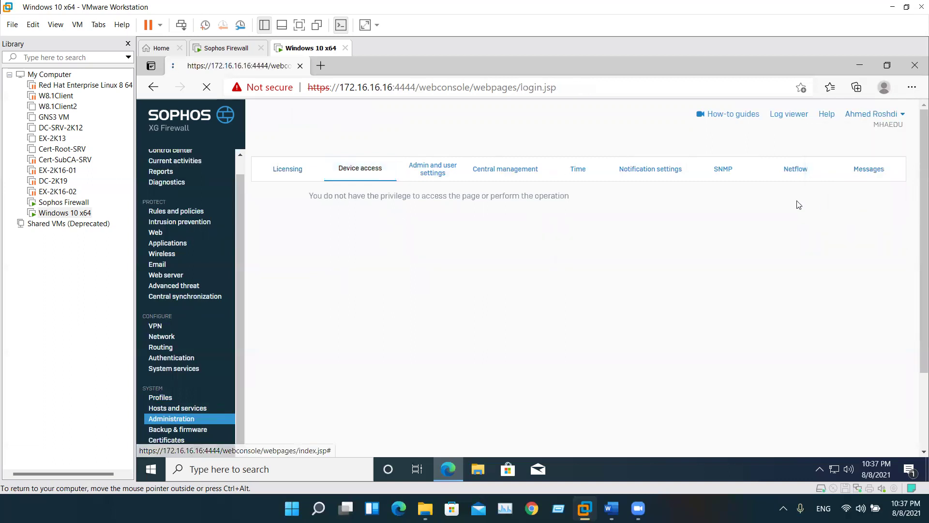
text(admin)
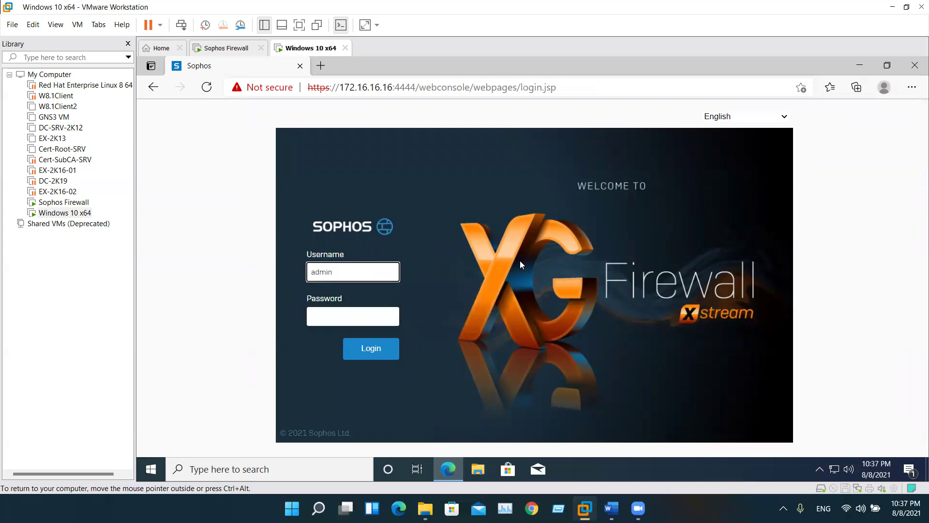
key(Tab)
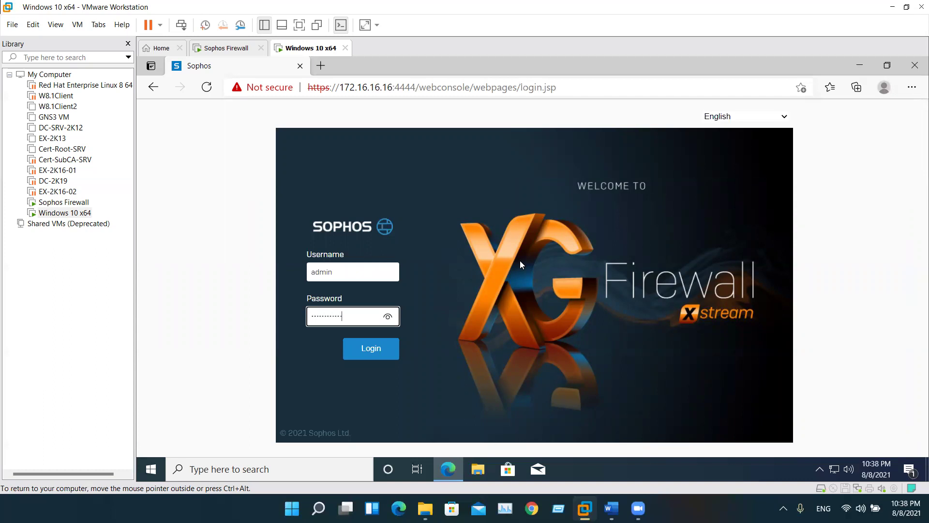
key(Return)
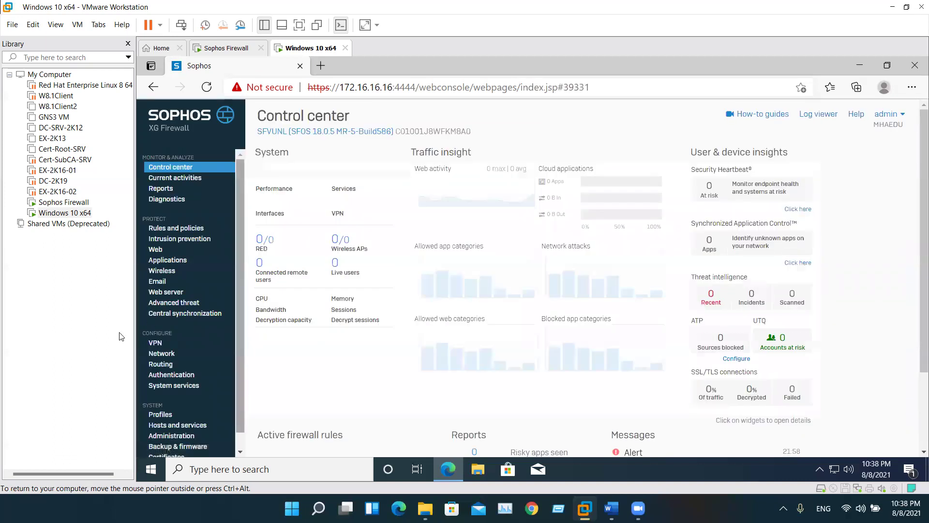
In Administration > Device access, add a local service ACL exception rule and enter its name
scroll(199, 320, down, 1)
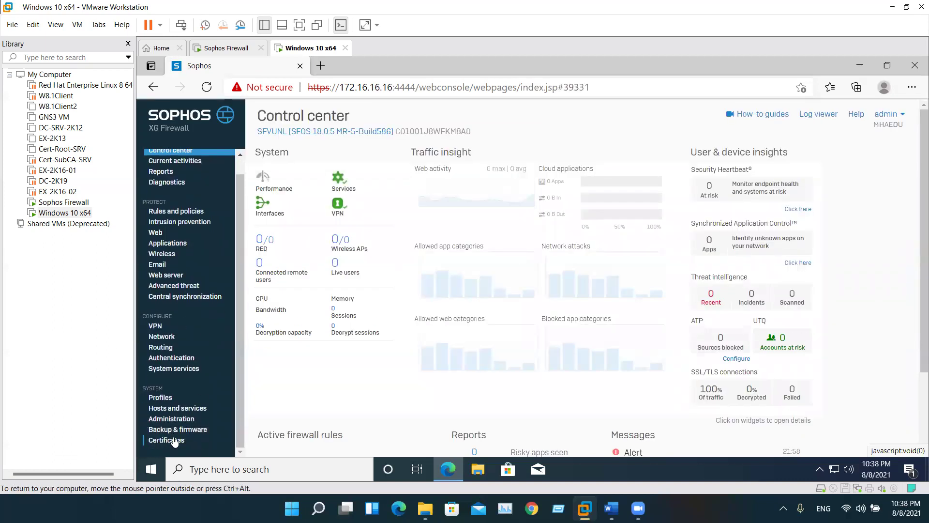
click(182, 419)
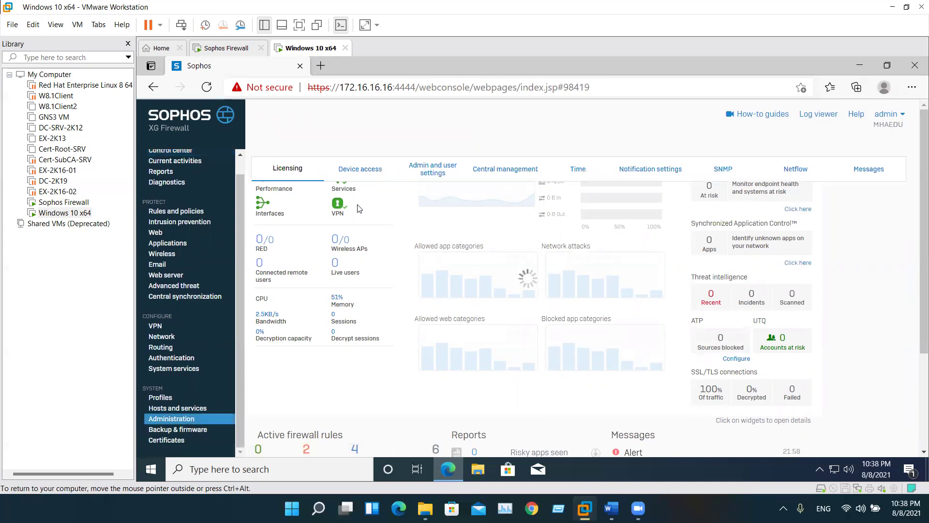
click(371, 173)
scroll(406, 240, down, 1)
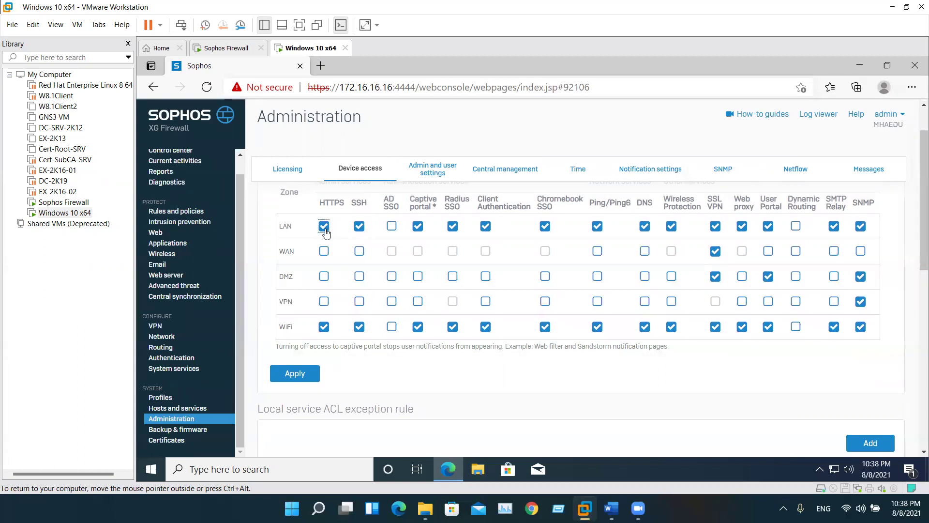
scroll(338, 290, down, 3)
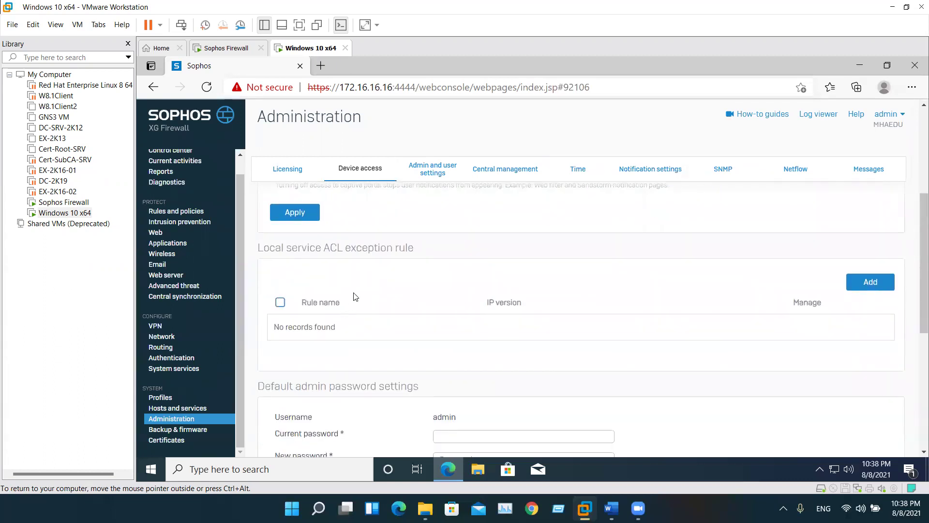
click(852, 285)
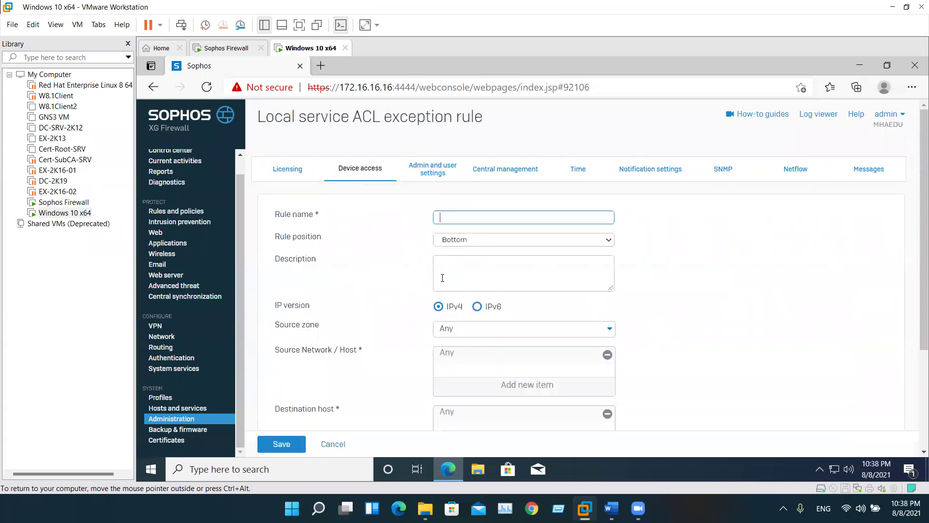
click(490, 214)
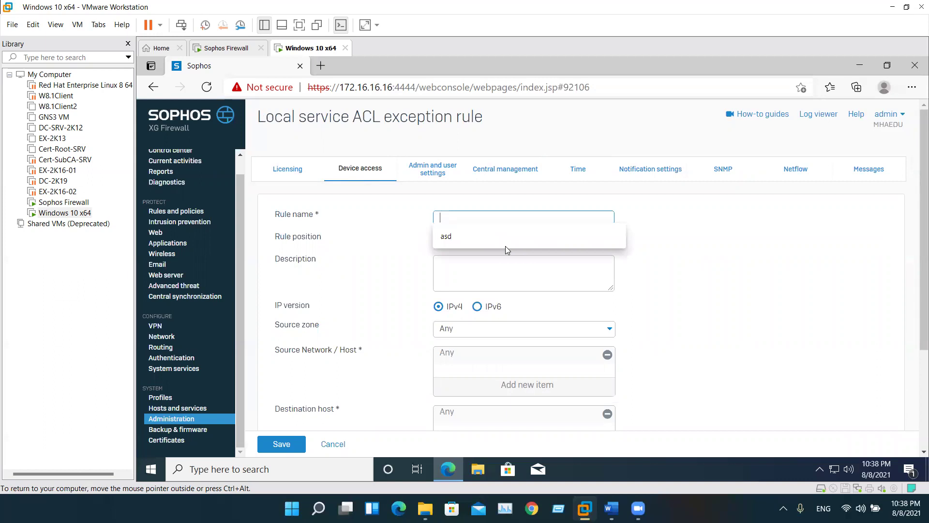
text(Ahmed)
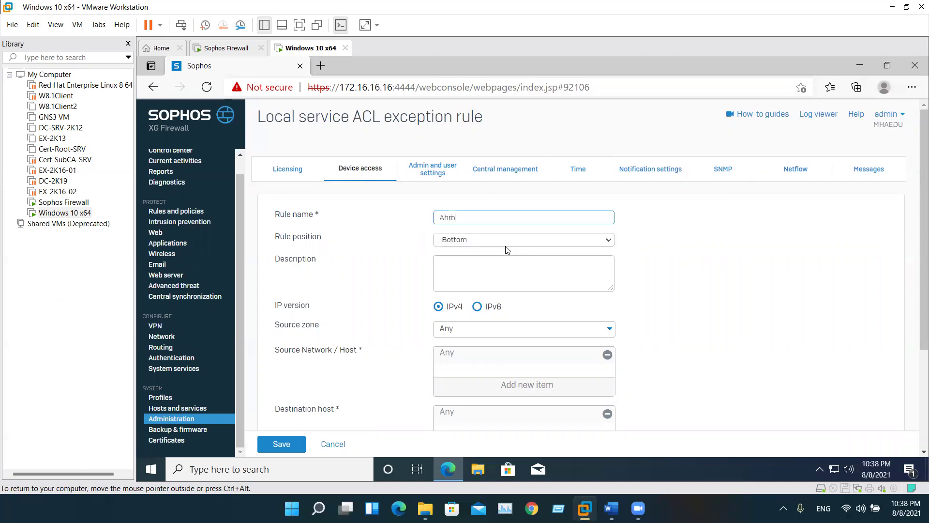
Set position Top and source zone Any, and remove Any from the source hosts
click(483, 242)
click(474, 263)
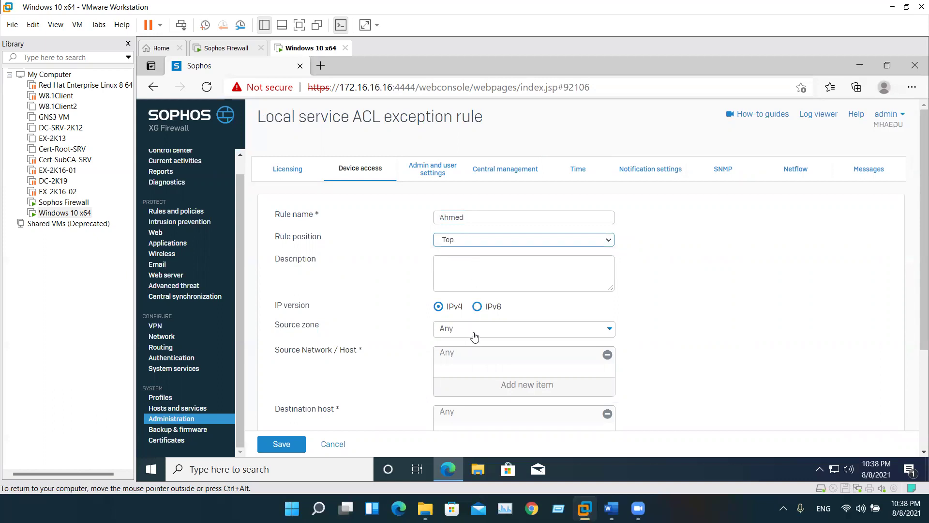
click(472, 332)
click(466, 337)
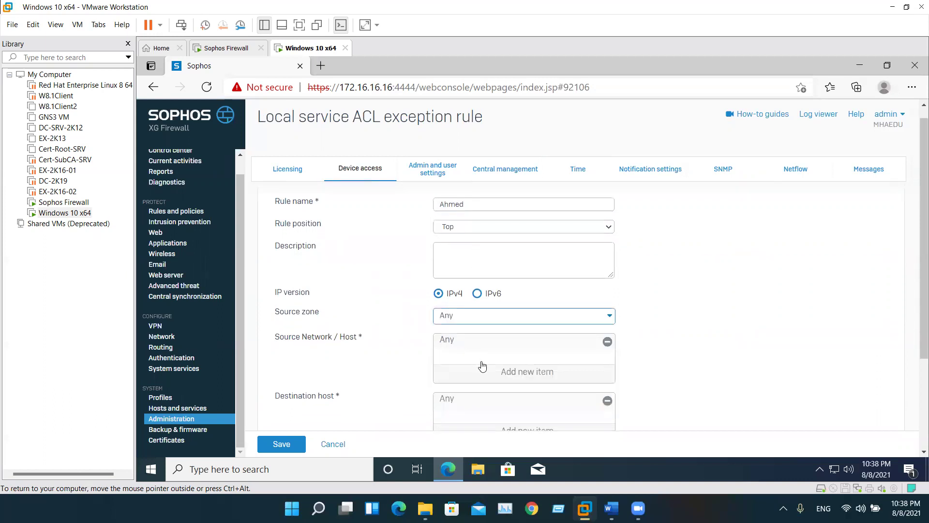
click(607, 342)
click(533, 373)
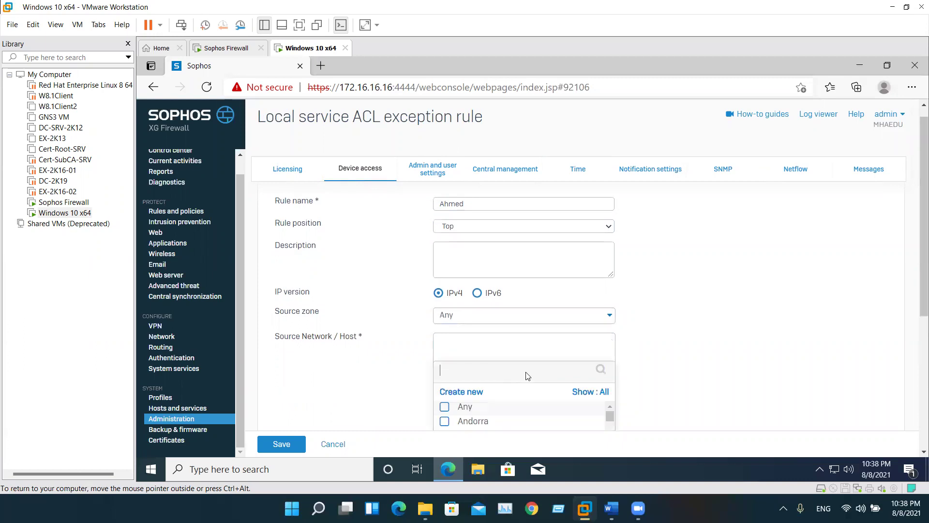
right_click(835, 467)
click(734, 276)
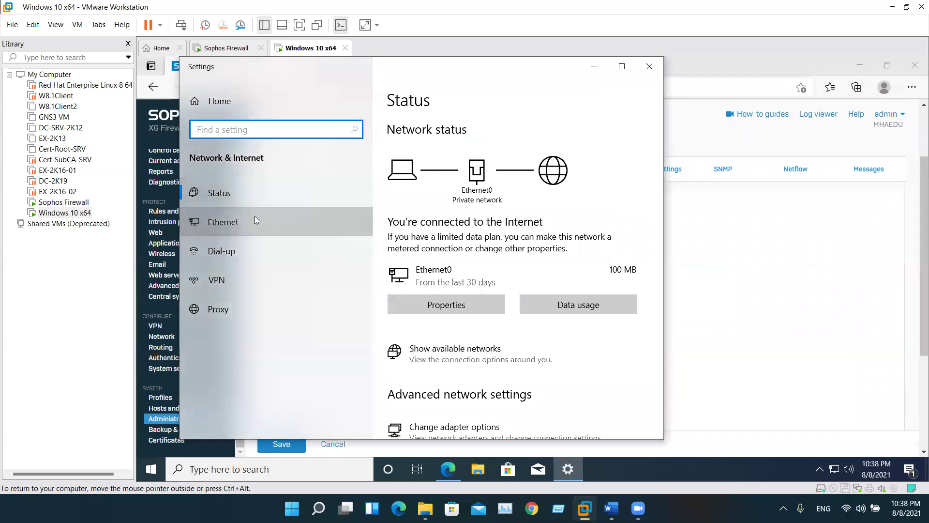
click(255, 218)
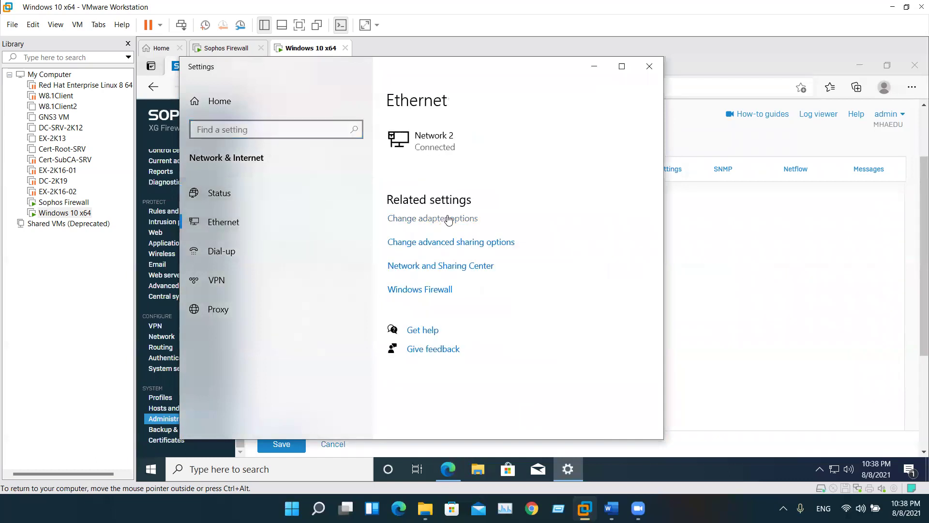
click(445, 217)
click(287, 176)
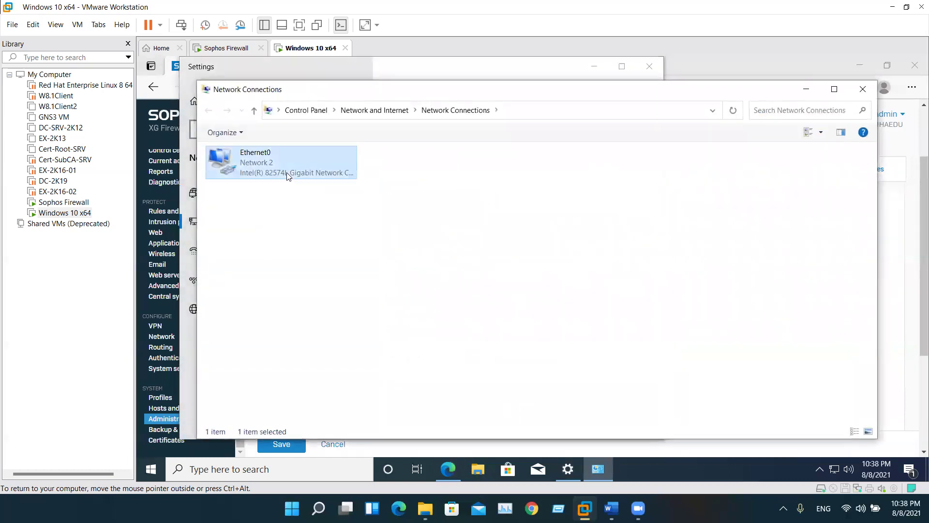
double_click(287, 176)
click(462, 256)
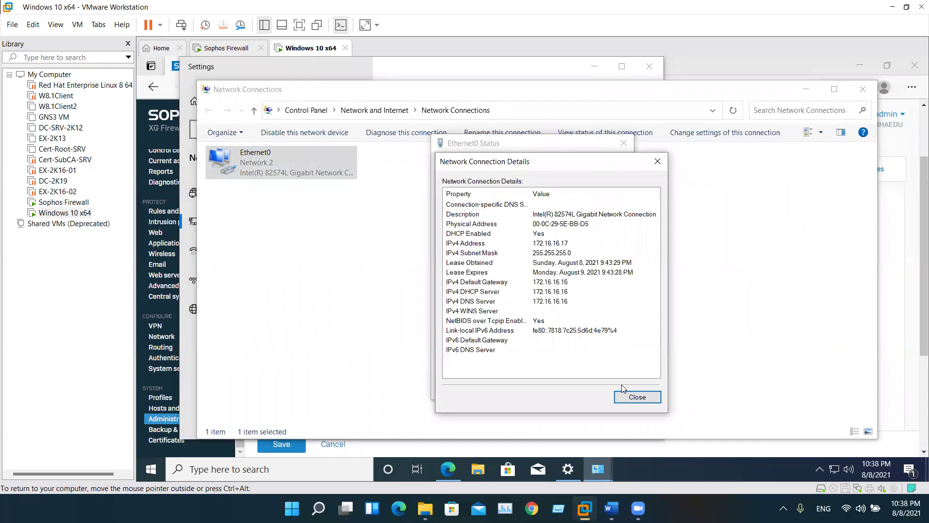
click(637, 397)
click(609, 387)
click(863, 89)
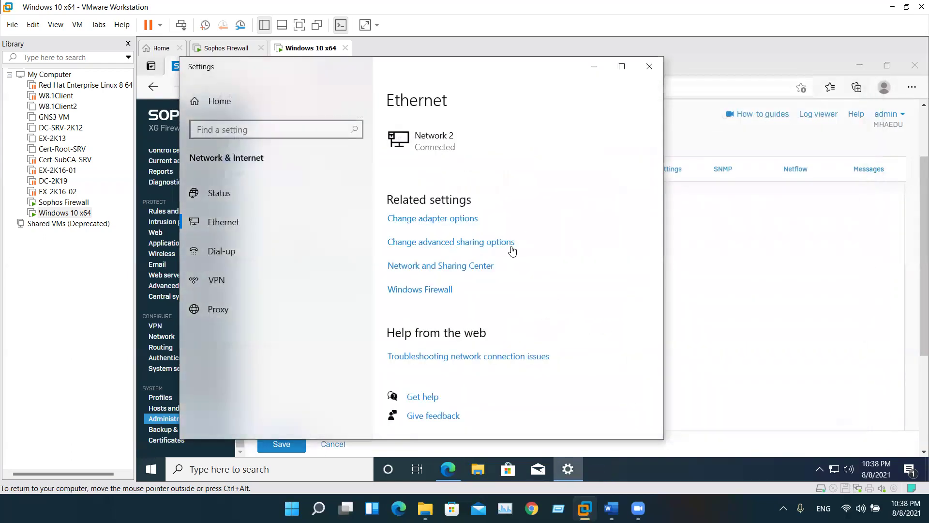
click(594, 66)
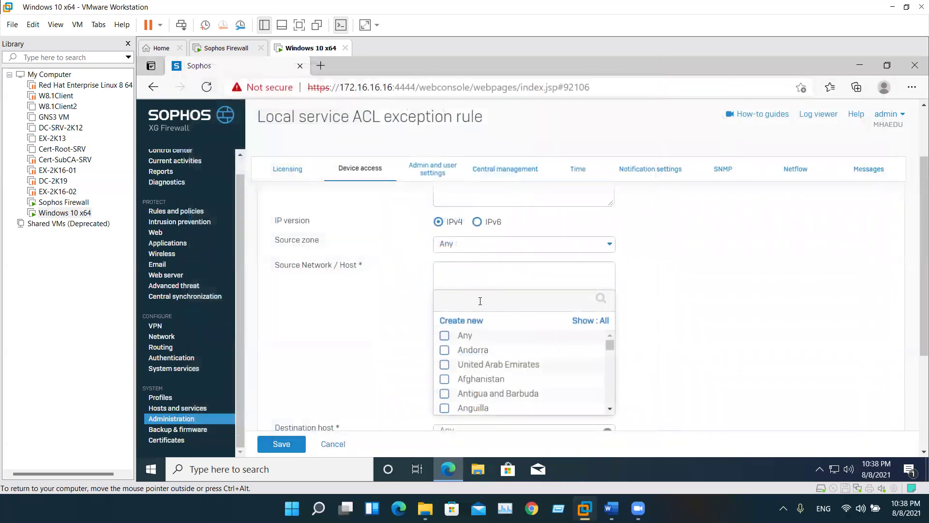
Create a new single IP host object named 'Ahmed-Host' as the rule's source
click(470, 320)
click(472, 339)
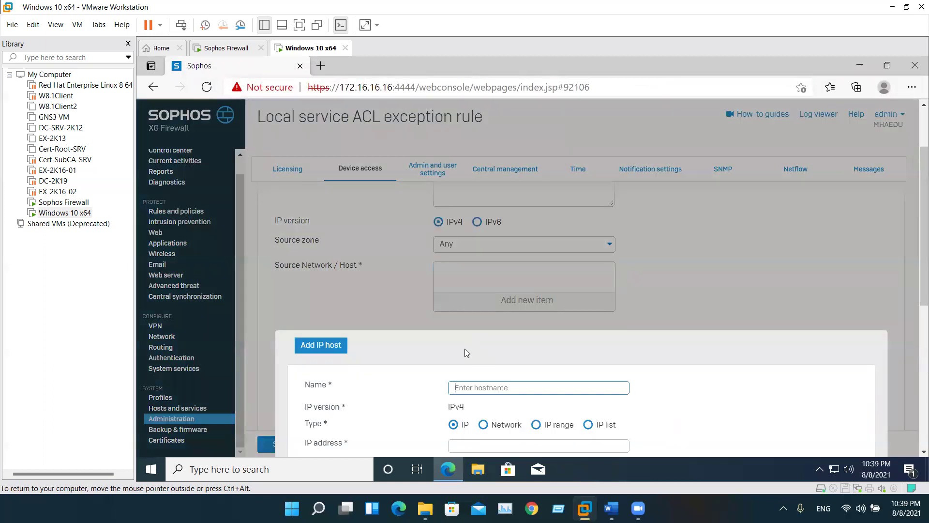
text(Ahmed-Host)
scroll(464, 418, down, 1)
click(487, 391)
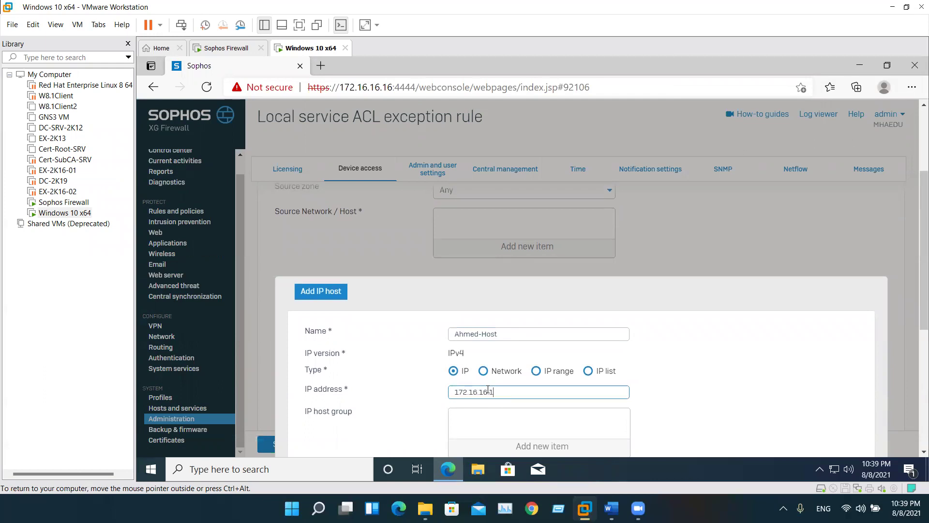
scroll(488, 390, down, 4)
click(308, 276)
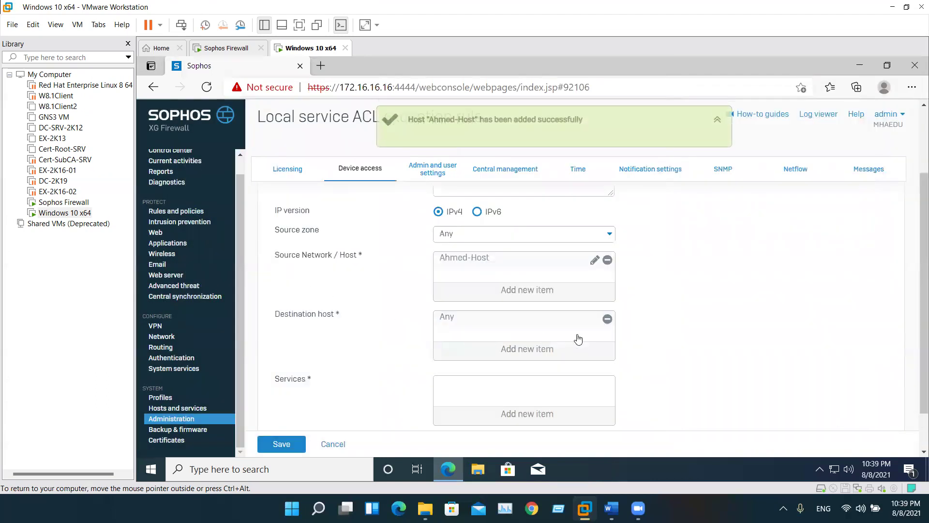
Set destination #PortA, service HTTPS and action Accept, save the rule, then untick LAN HTTPS
click(607, 319)
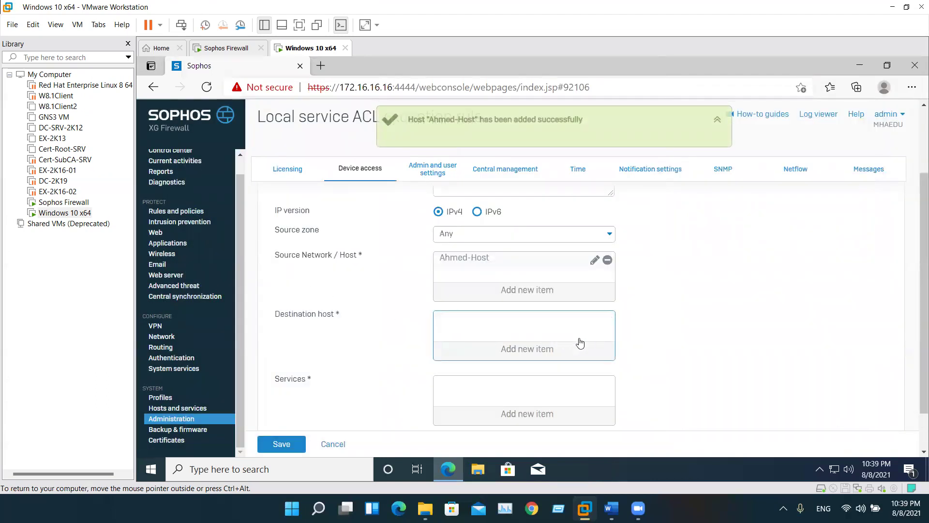
click(554, 351)
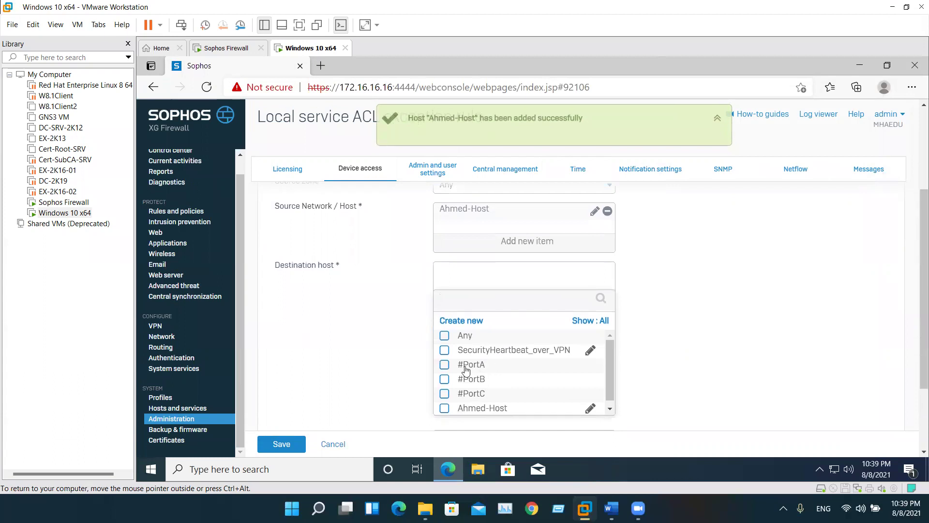
click(466, 366)
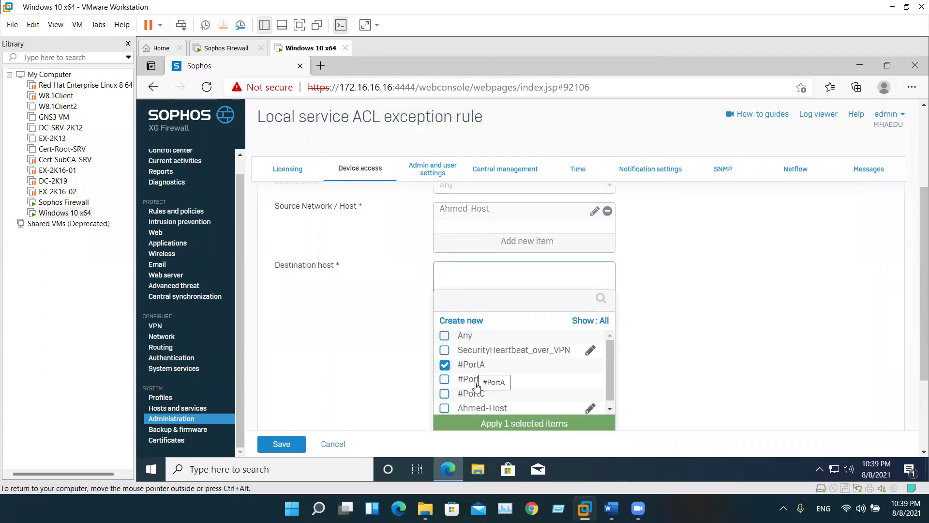
click(490, 424)
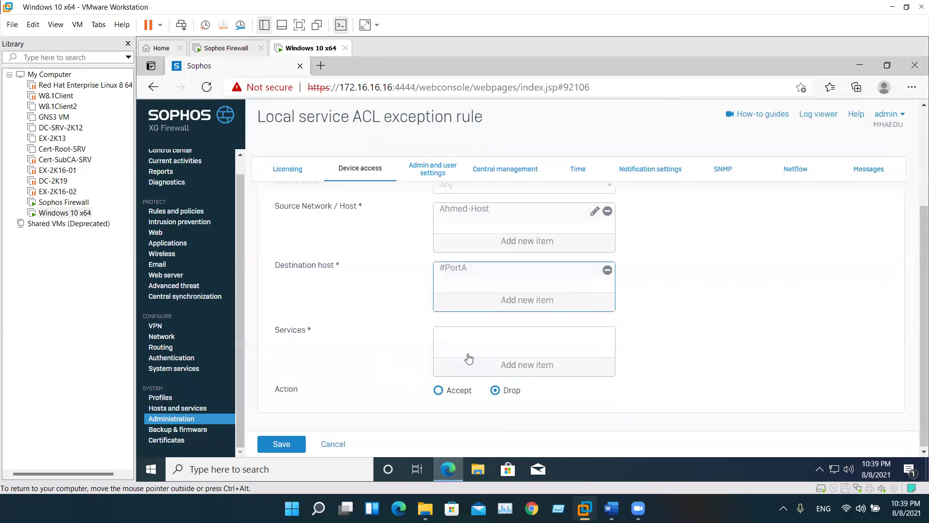
click(497, 367)
click(444, 336)
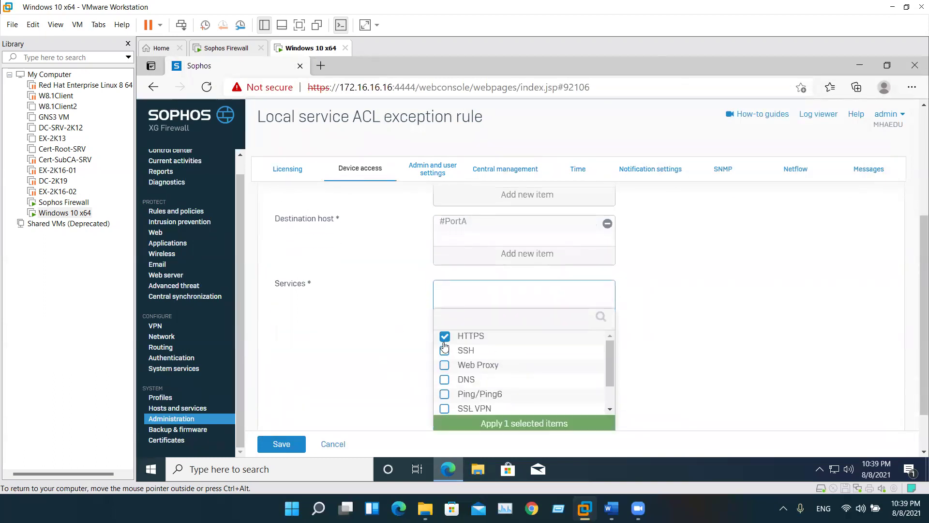
click(502, 424)
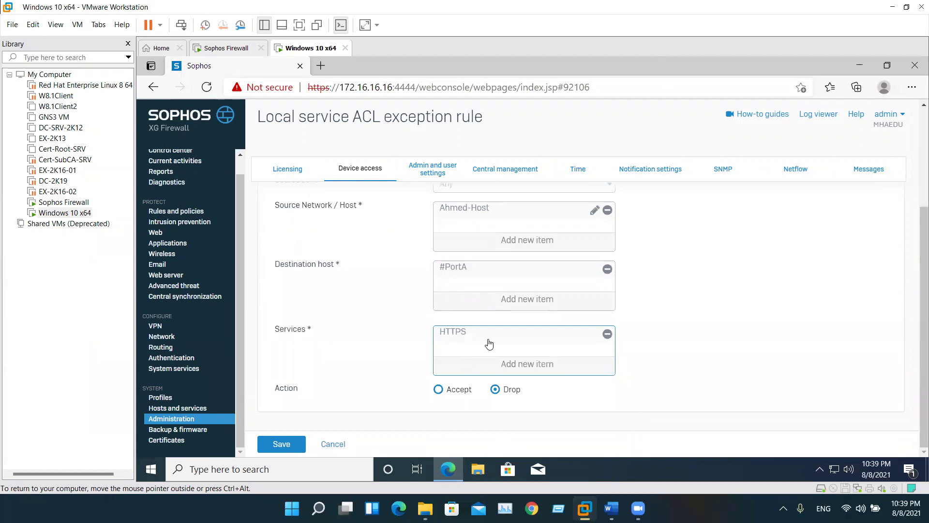
click(438, 390)
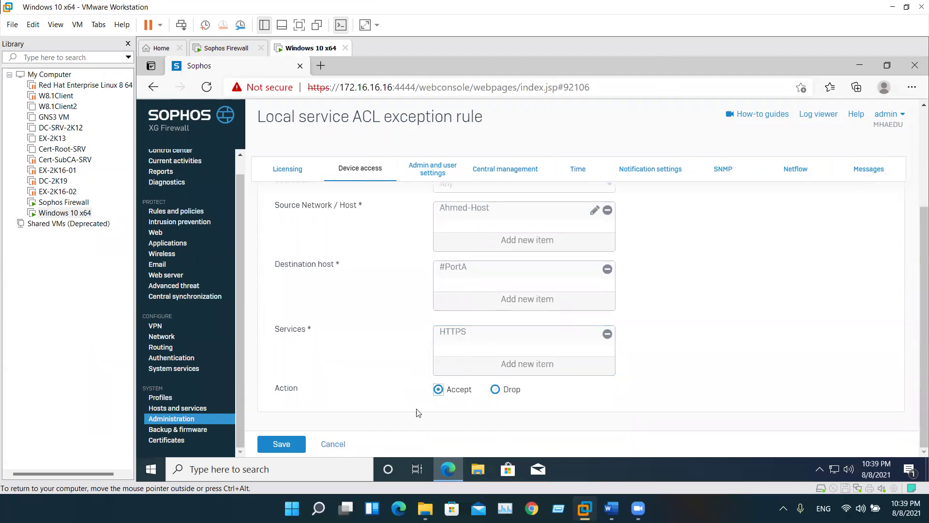
click(291, 445)
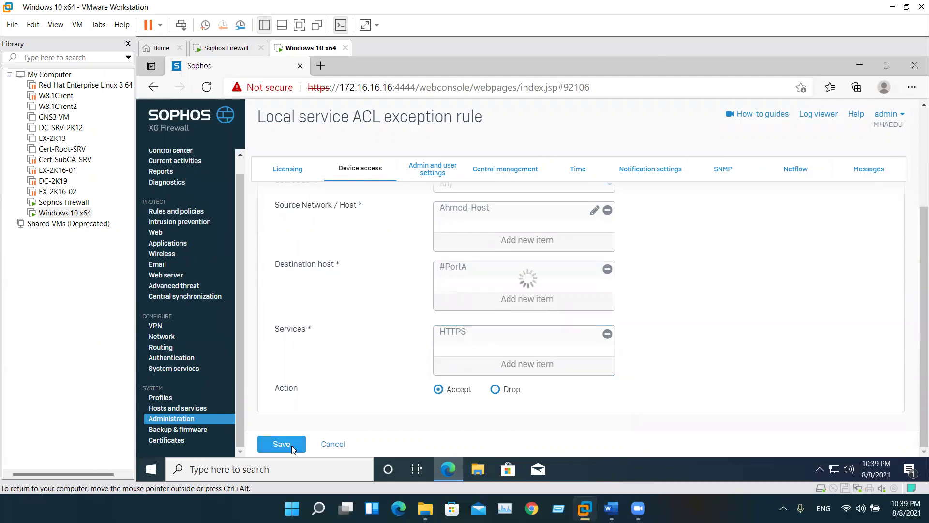
click(324, 280)
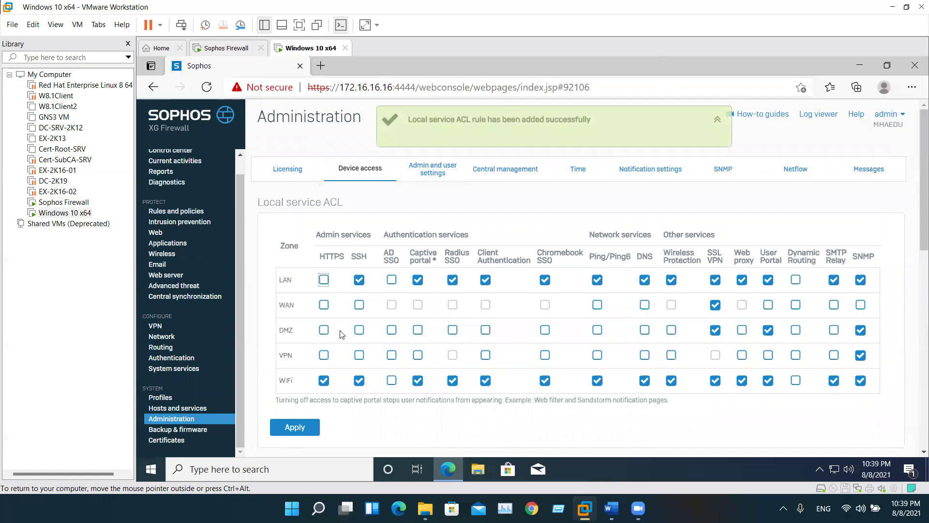
Apply the LAN HTTPS removal, accept the disconnection warning, and return to the Control center
click(295, 427)
click(497, 323)
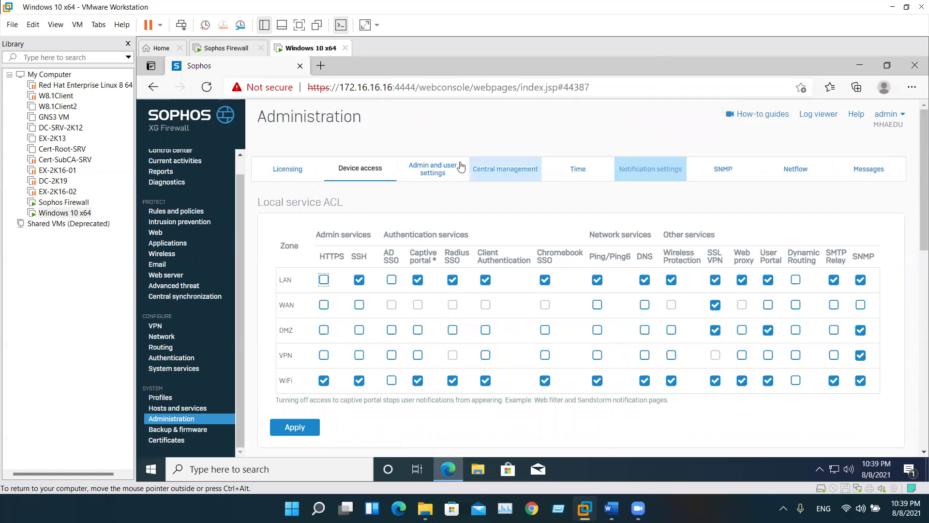
click(207, 87)
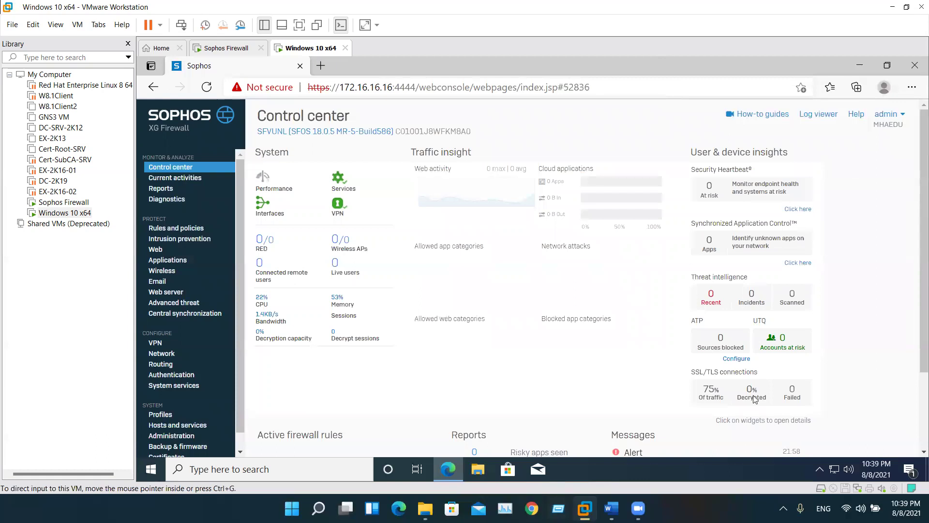
right_click(834, 469)
click(832, 457)
click(226, 225)
click(423, 218)
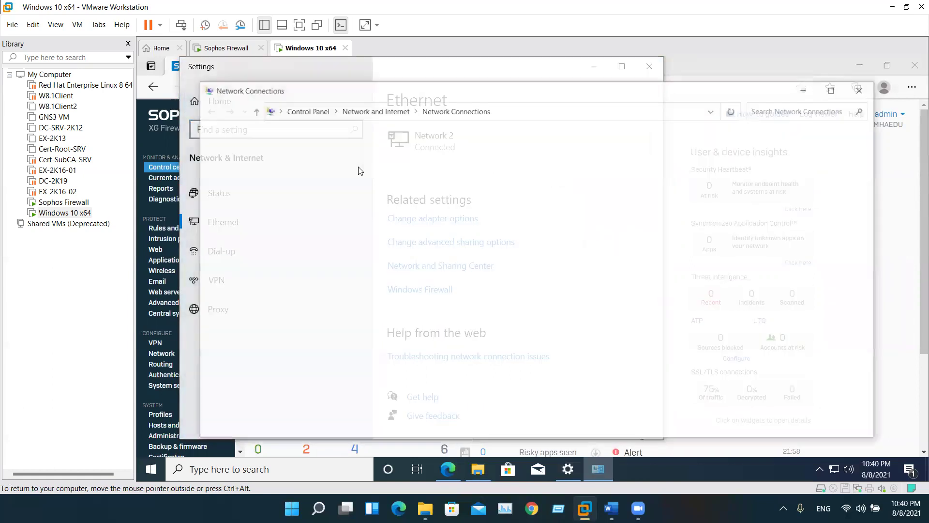
click(285, 166)
right_click(285, 167)
click(320, 283)
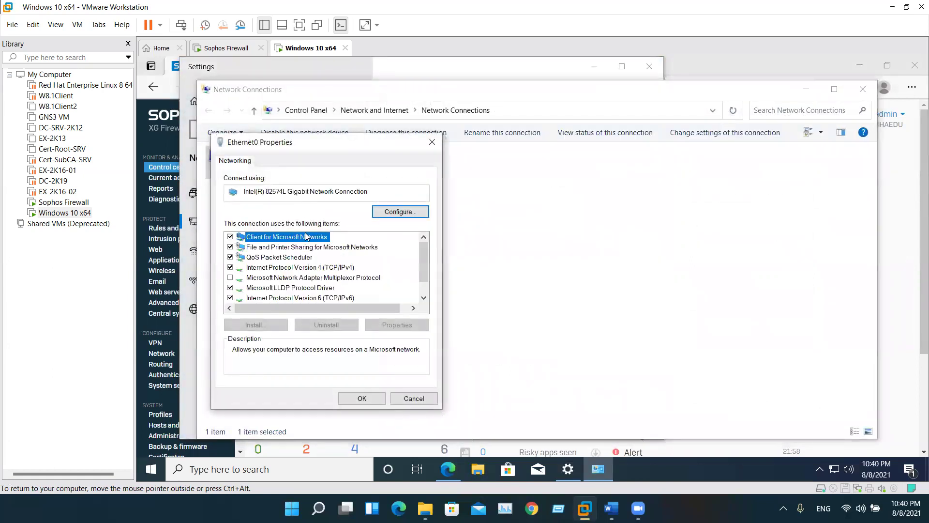
double_click(327, 268)
click(328, 271)
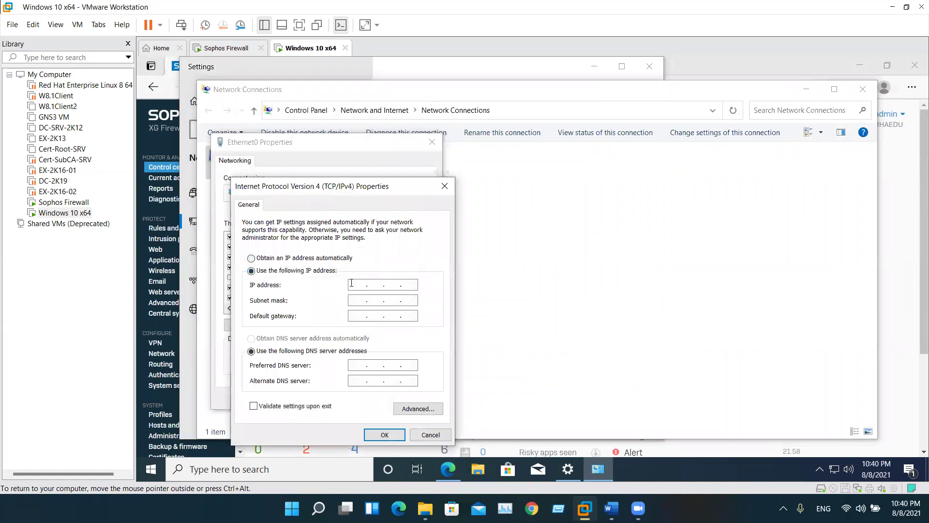
click(431, 435)
click(415, 398)
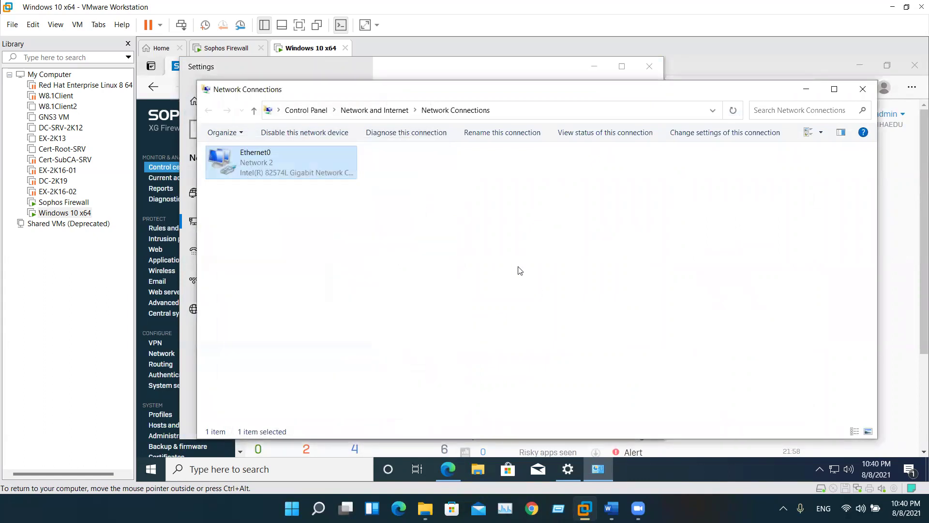
click(863, 89)
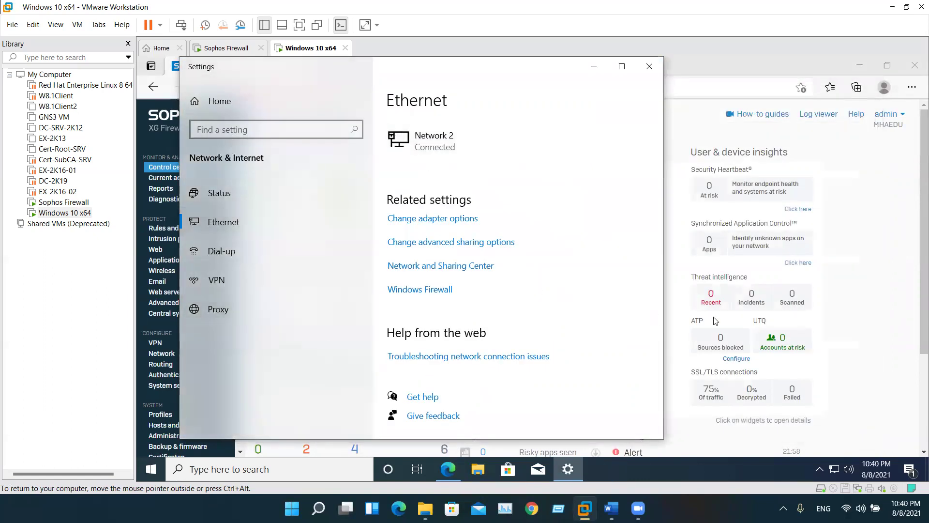
click(779, 296)
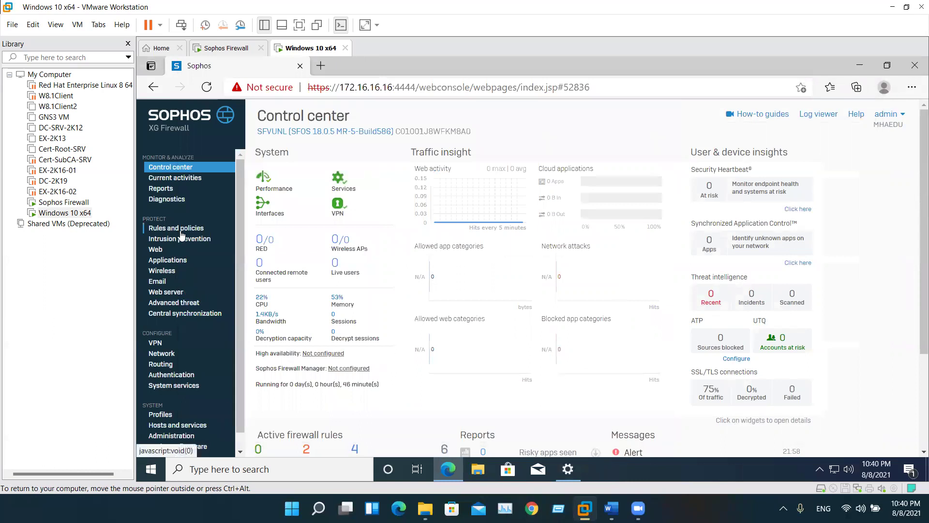
Change the Default_DHCP_Server Start IP from 172.16.16.17 to 172.16.16.20 and save
click(164, 354)
click(545, 169)
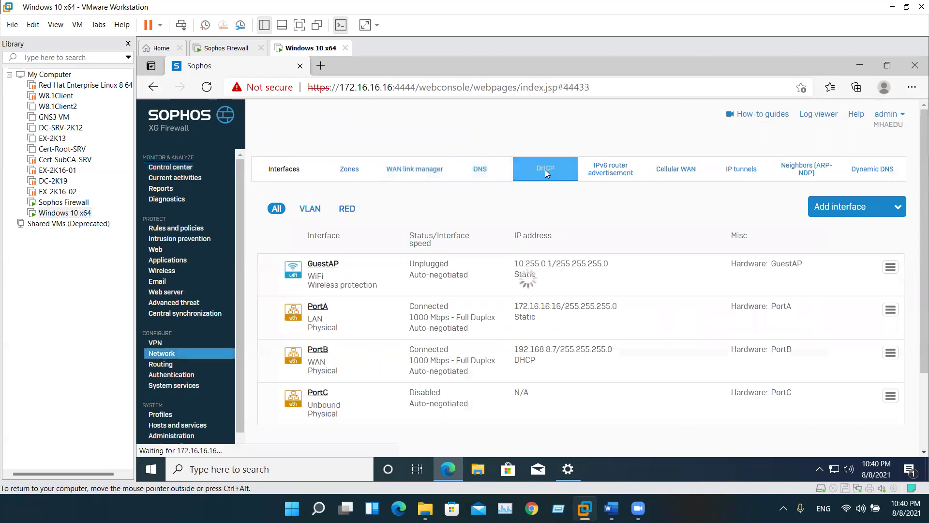
click(366, 293)
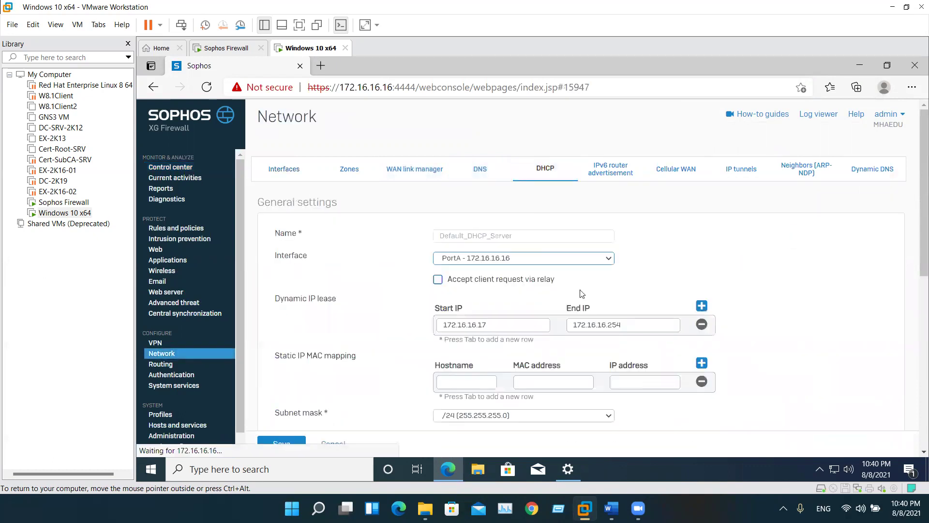
click(481, 325)
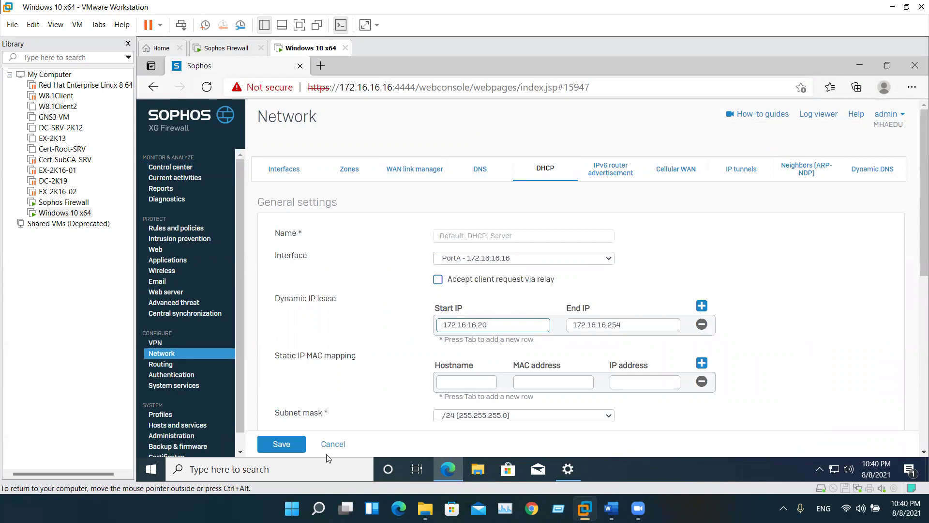
click(285, 443)
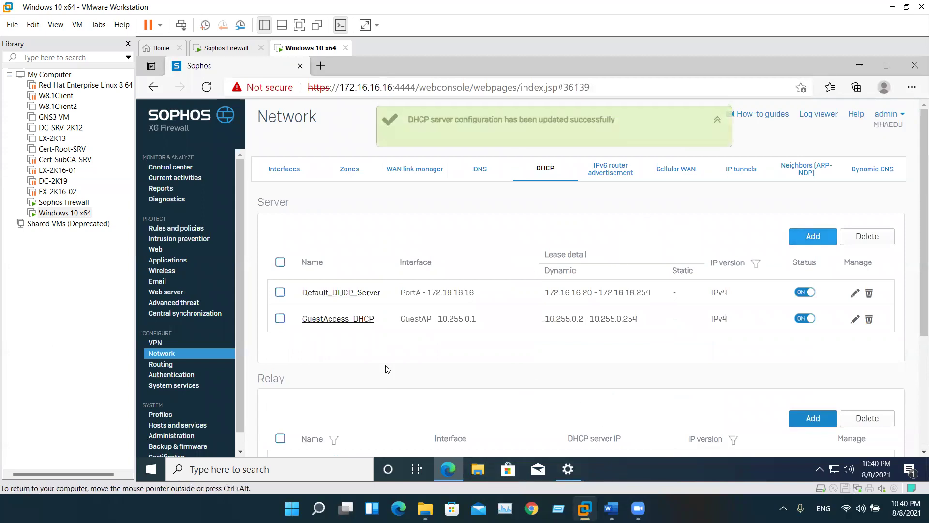
right_click(151, 469)
Launch cmd from the Run box and run ipconfig /release, then ipconfig /renew
click(193, 413)
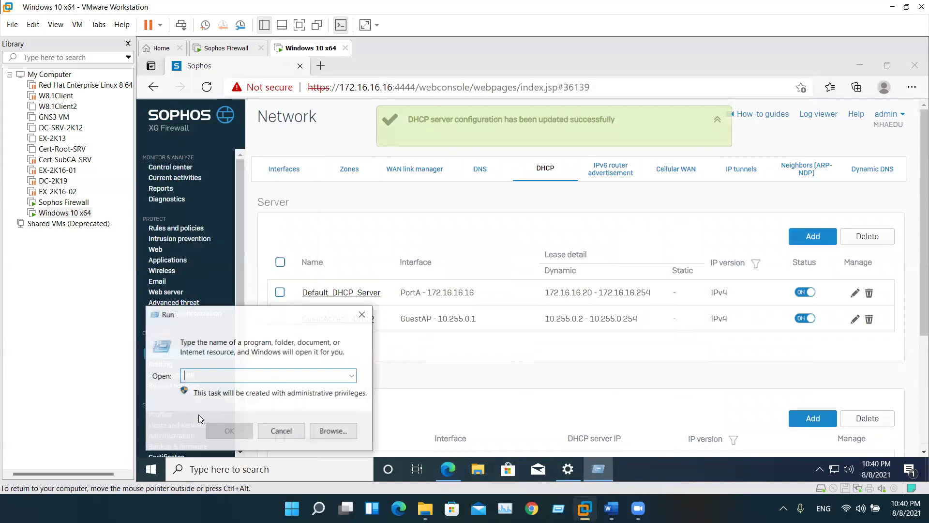
text(cmd)
key(Return)
text(i)
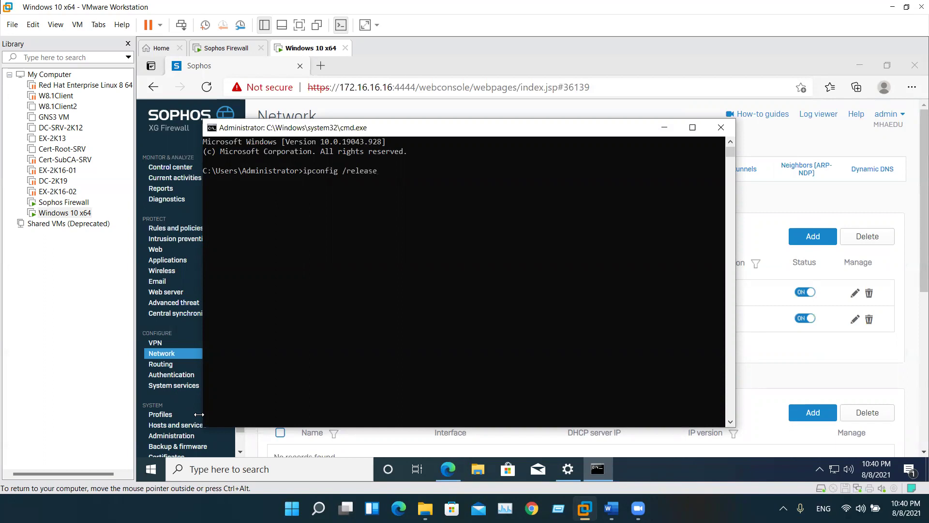
key(Return)
key(Up)
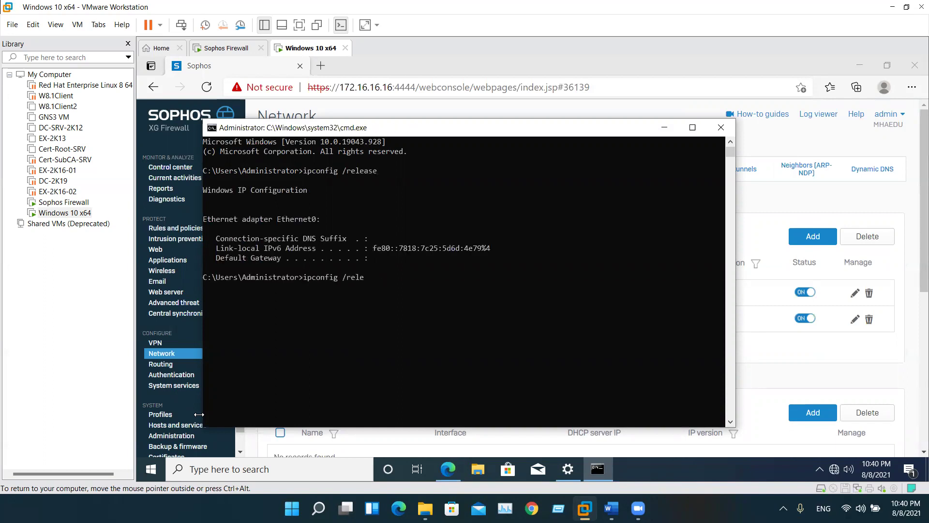
key(Return)
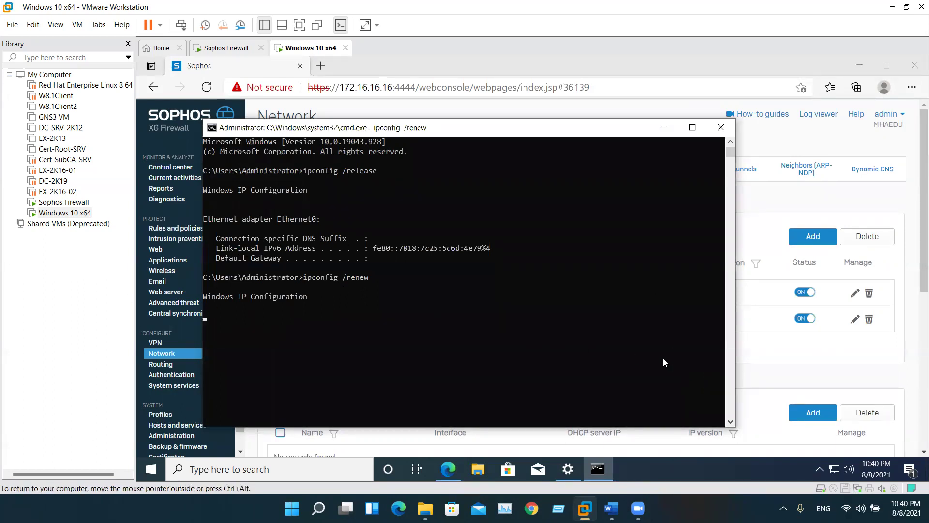
drag(428, 367, 343, 360)
click(330, 72)
click(321, 65)
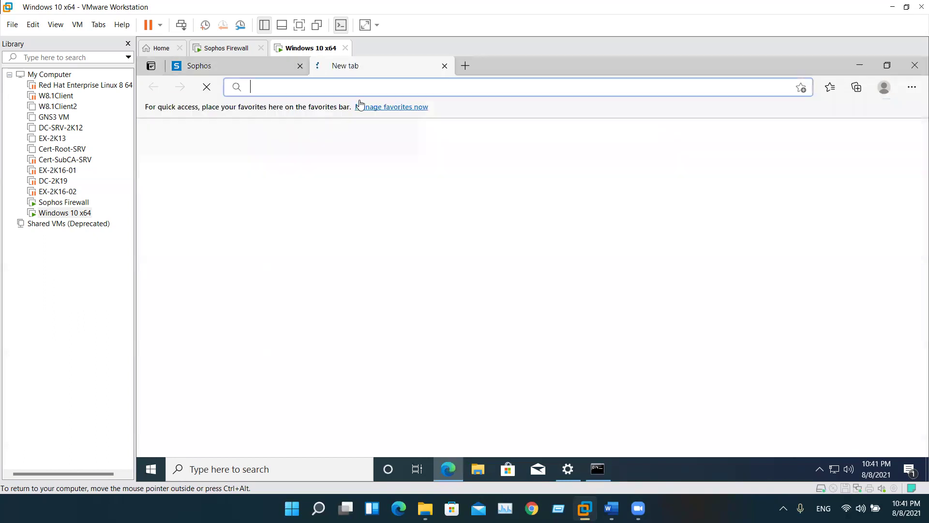
click(304, 67)
click(300, 65)
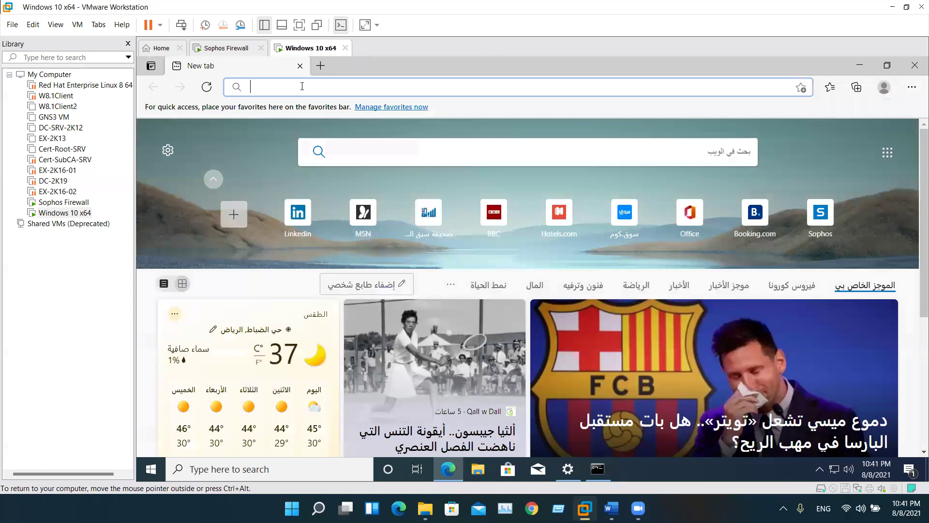
text(https://172.16.16.16:4444)
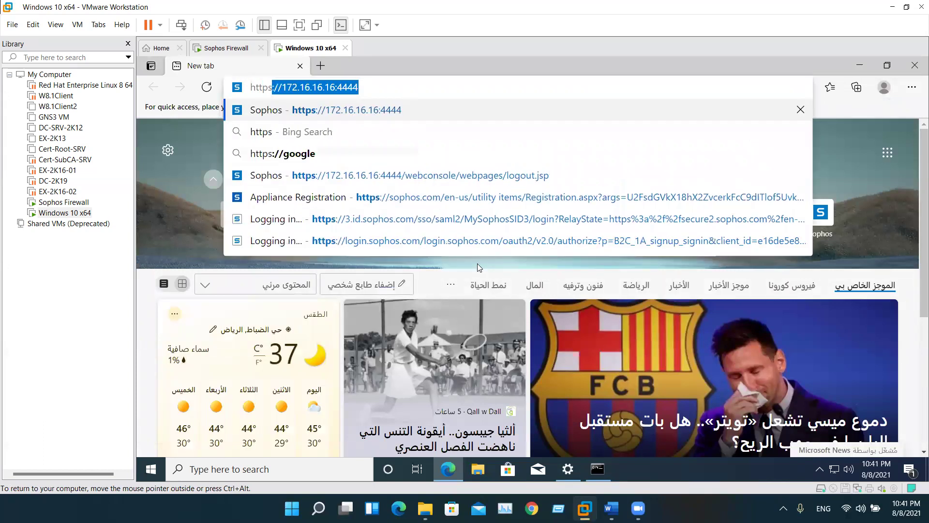
key(Return)
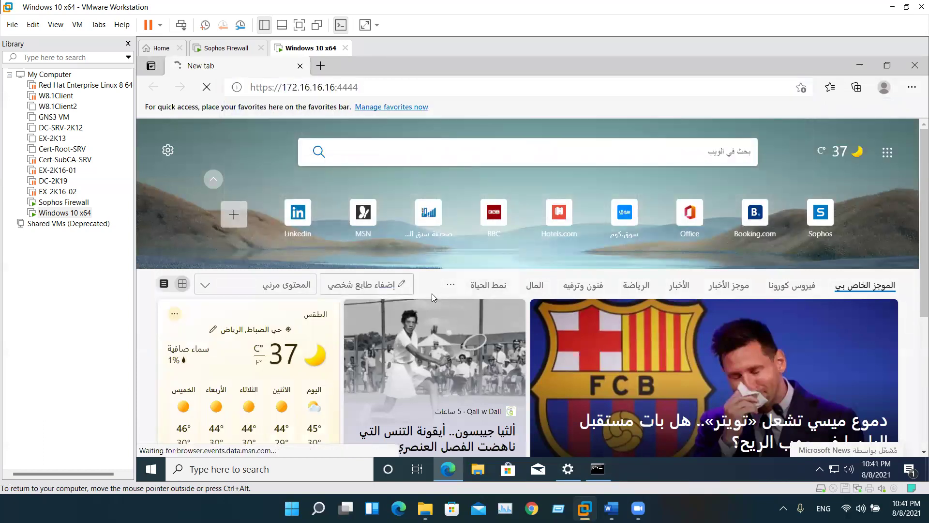
Select the timed-out console address in the address bar, then reveal the hidden tray icons
drag(359, 87, 280, 98)
click(281, 98)
double_click(290, 97)
click(300, 96)
triple_click(306, 95)
drag(358, 90, 269, 92)
drag(384, 83, 254, 84)
double_click(289, 87)
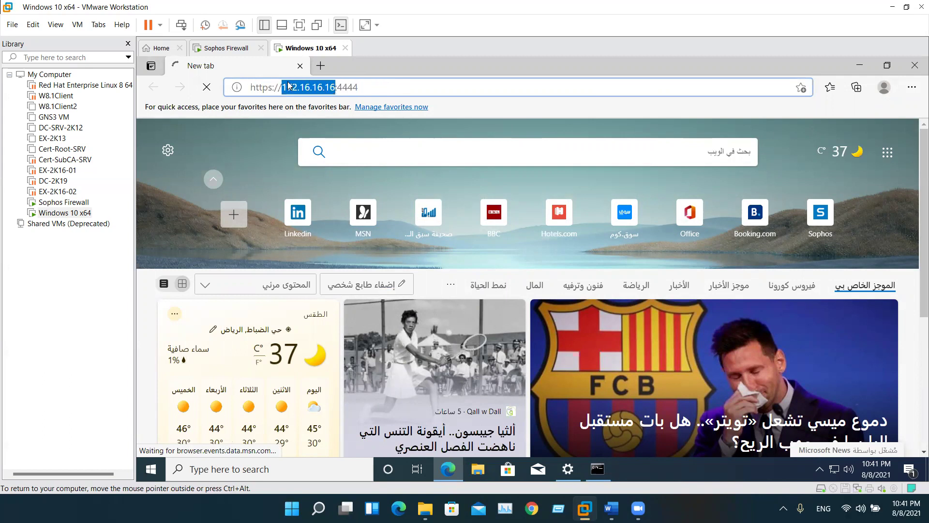
triple_click(358, 88)
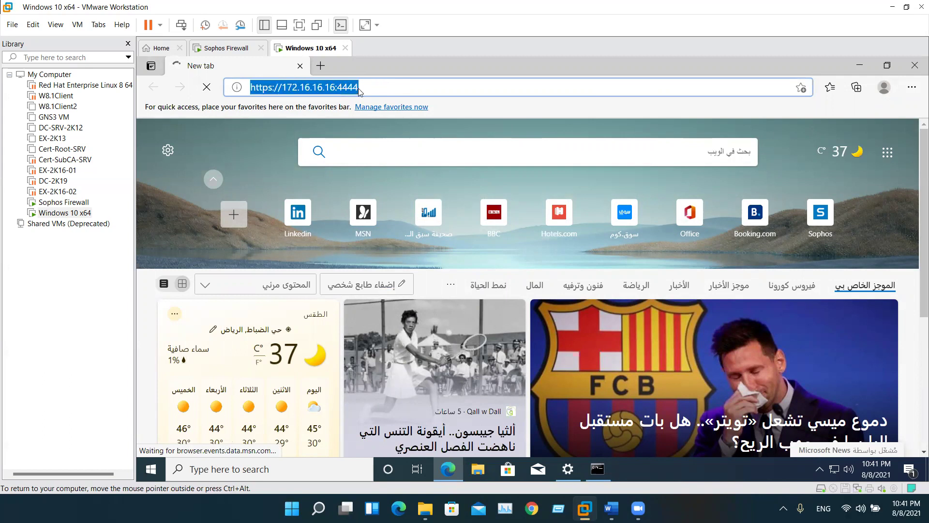
click(359, 87)
drag(359, 88, 250, 88)
click(297, 87)
triple_click(298, 87)
click(820, 469)
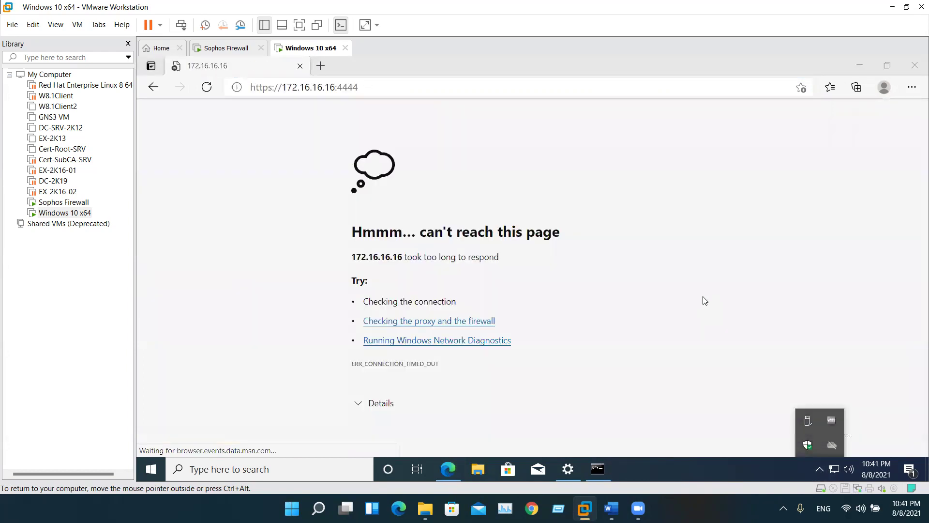
Open the IPv4 properties of the Ethernet0 adapter from the network settings
right_click(834, 468)
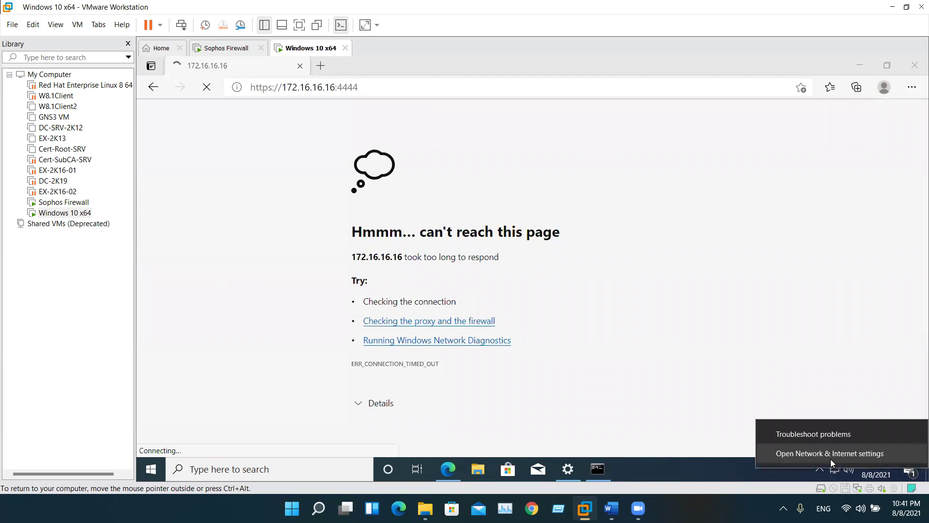
click(822, 448)
click(261, 224)
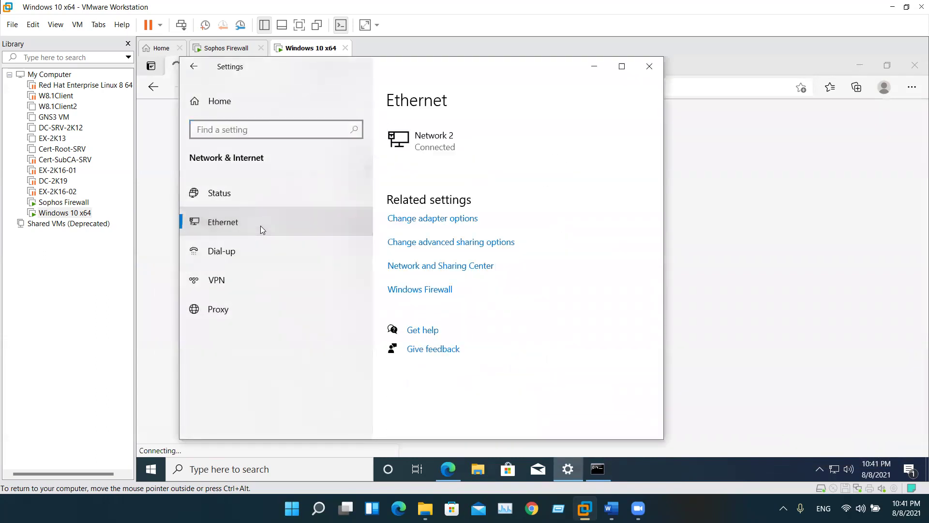
click(426, 223)
click(291, 179)
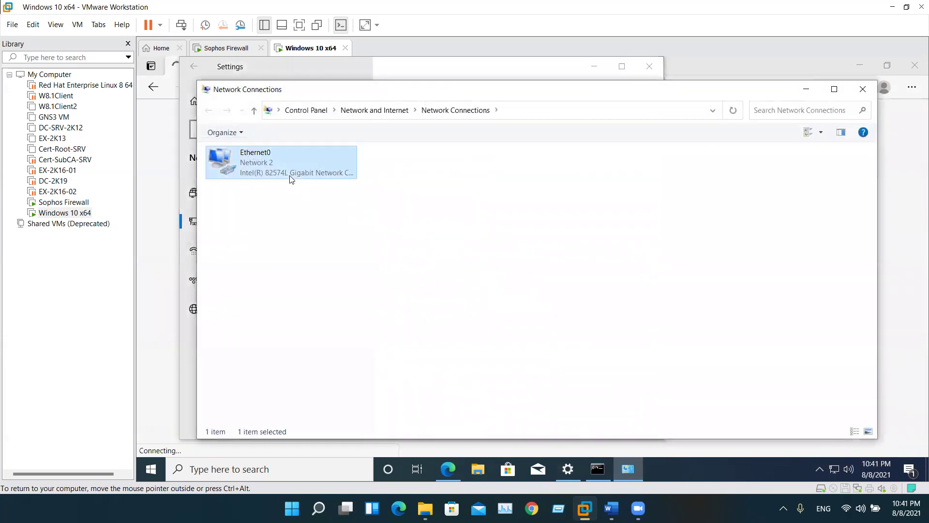
right_click(290, 178)
click(339, 293)
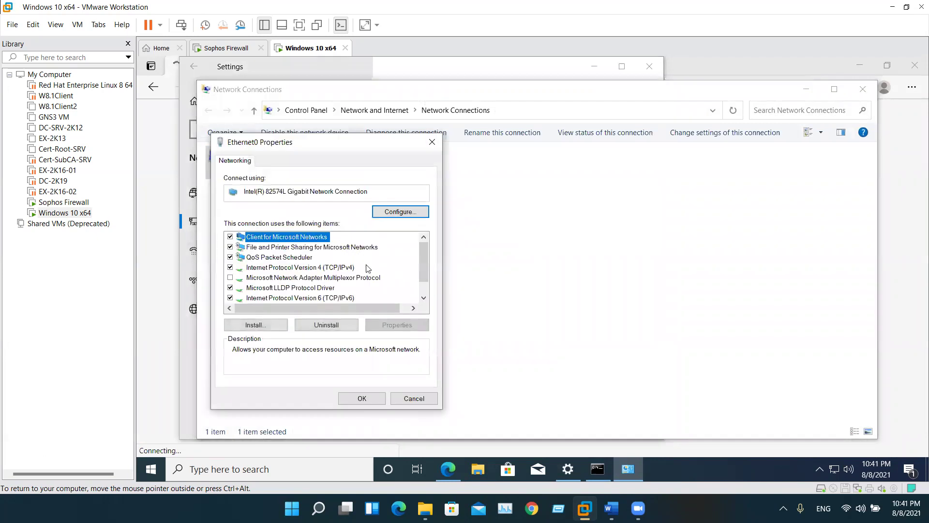
double_click(334, 248)
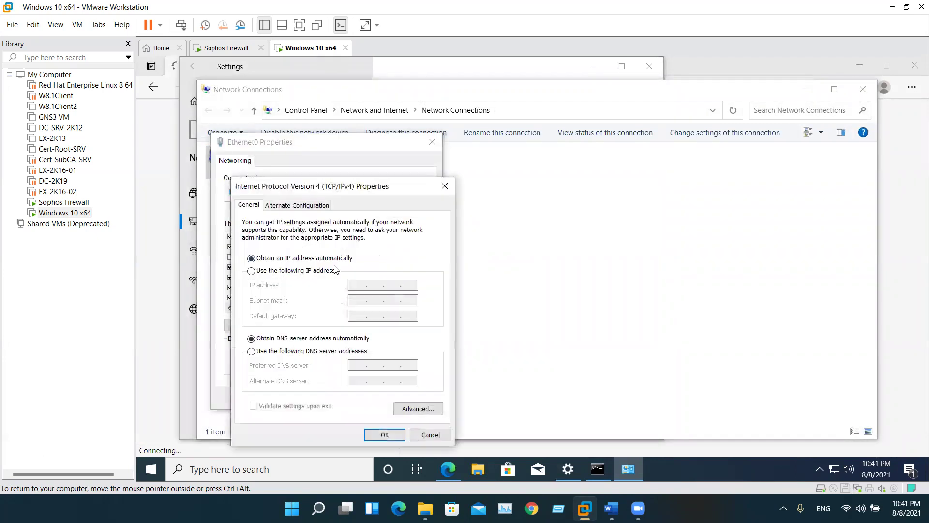
Set static IPv4 172.16.16.17, mask 255.255.255.0, gateway 172.16.16.16 and save
click(327, 272)
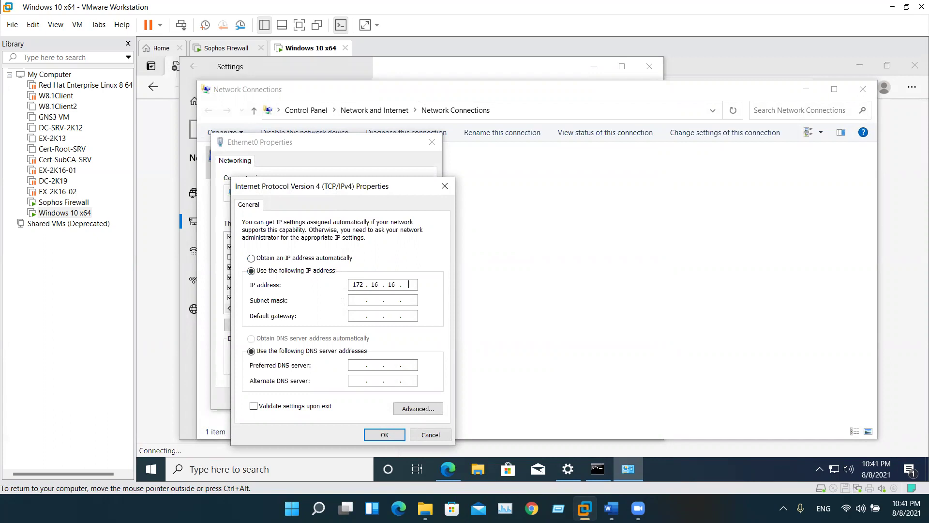
text(17)
key(Tab)
text(2552551721)
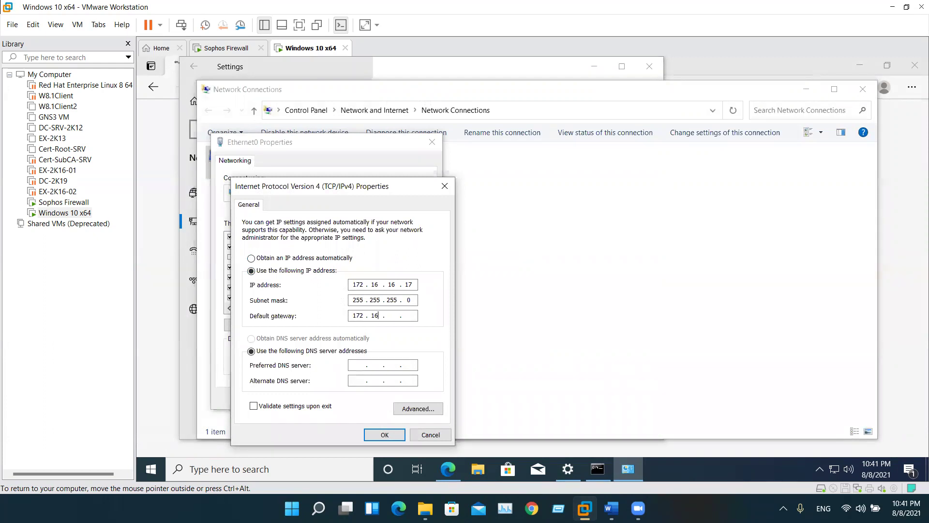
text(6.16.16)
key(Tab)
key(Tab)
click(386, 433)
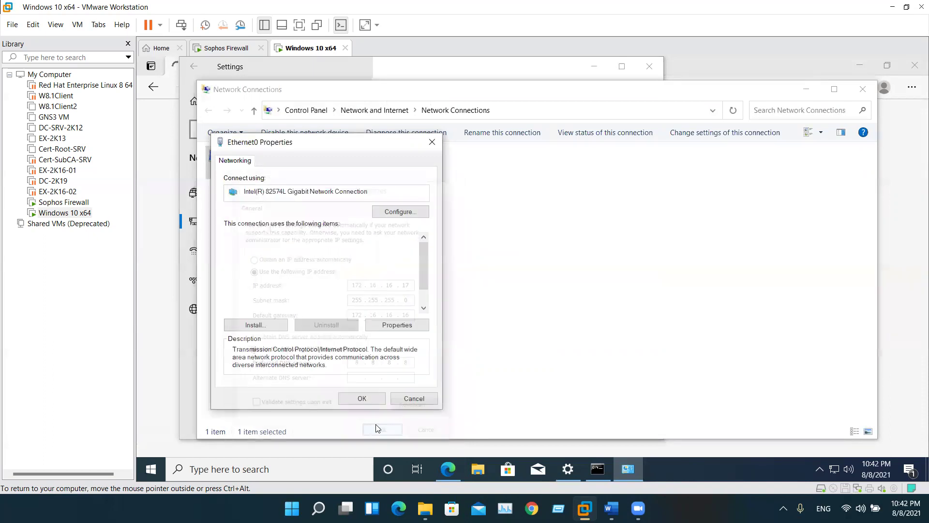
click(365, 395)
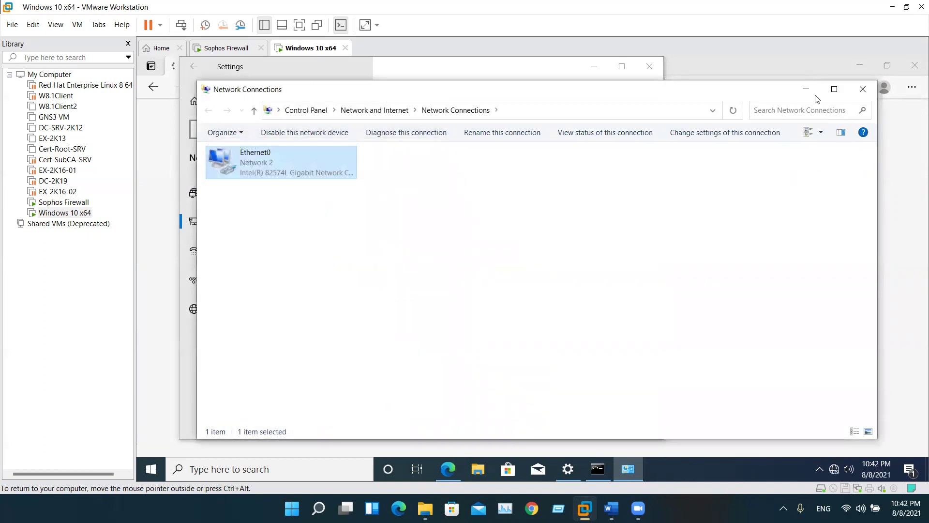
click(806, 89)
Reload the console at 172.16.16.16:4444 and sign in as admin
click(650, 67)
click(207, 88)
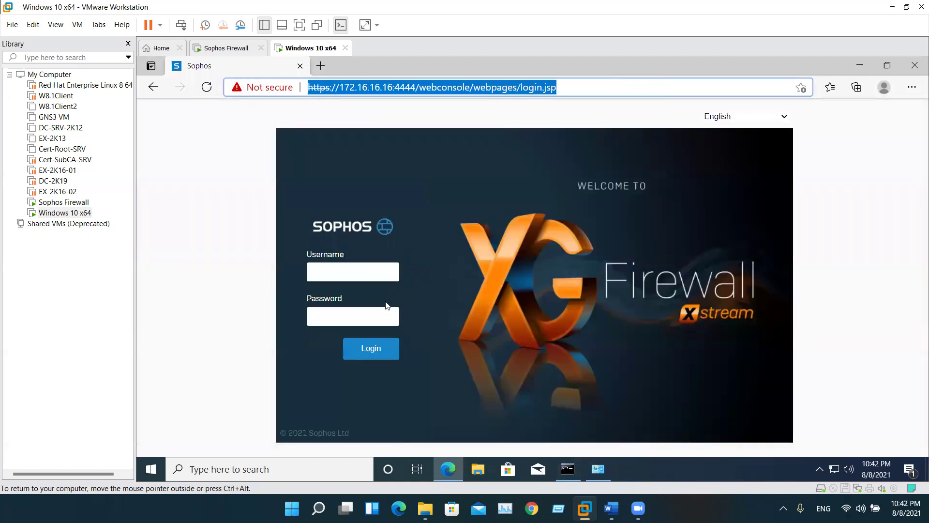
click(359, 275)
text(admin)
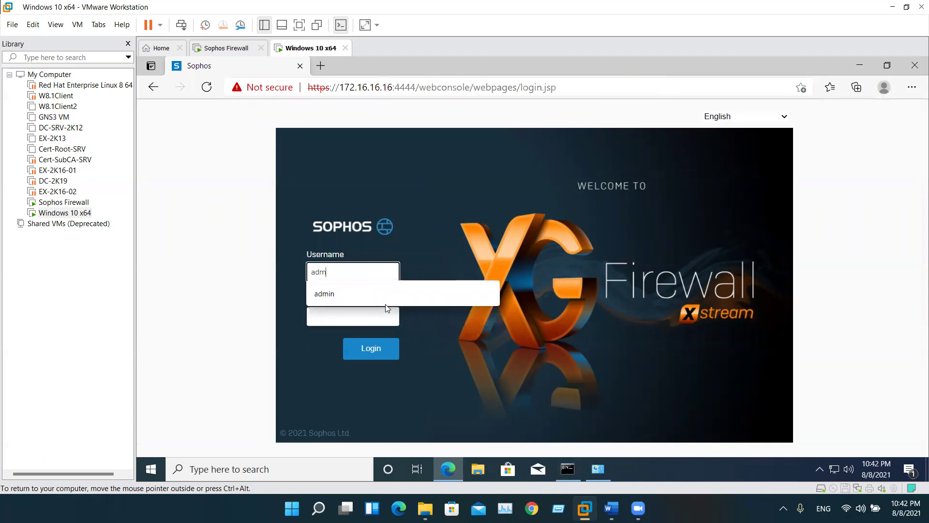
click(387, 308)
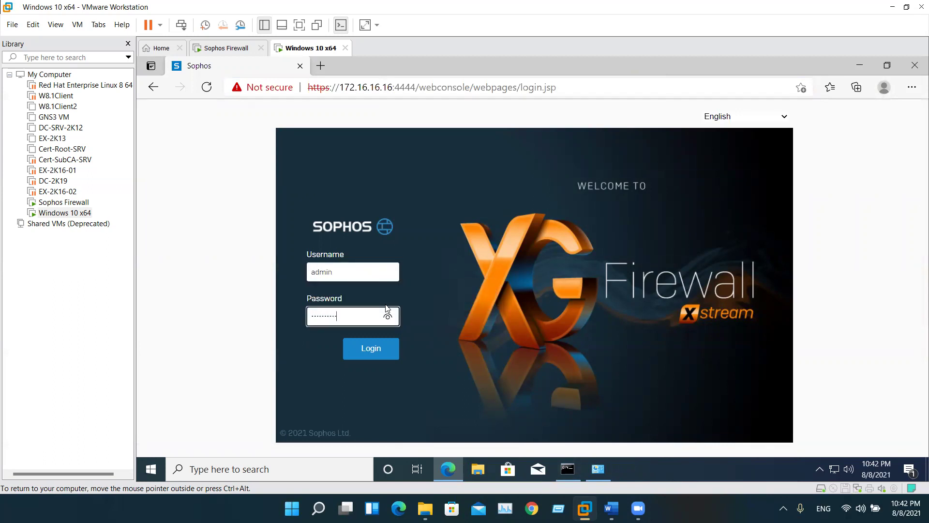
key(Return)
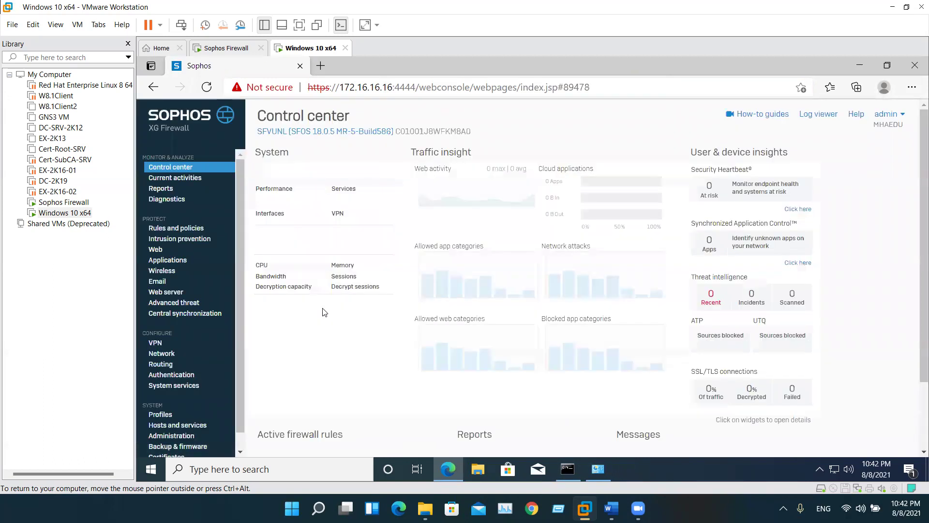
scroll(324, 312, down, 2)
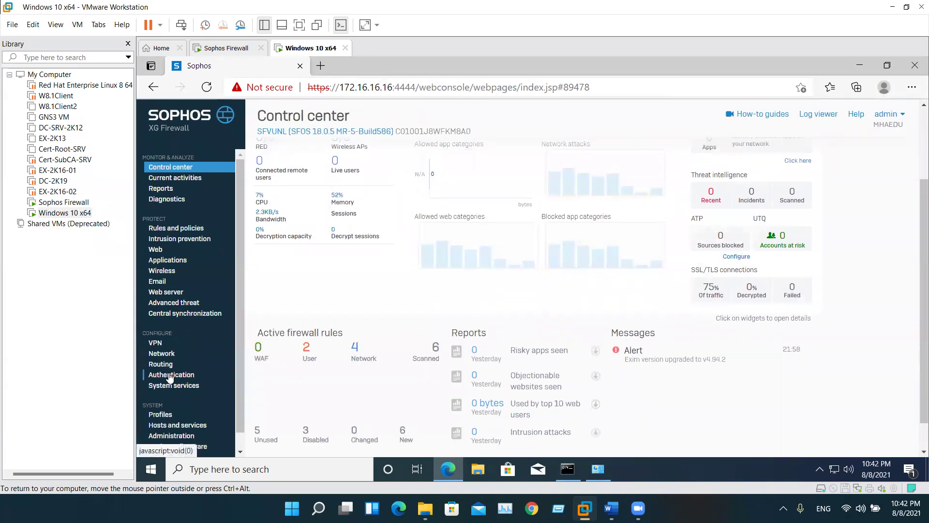
scroll(167, 397, down, 1)
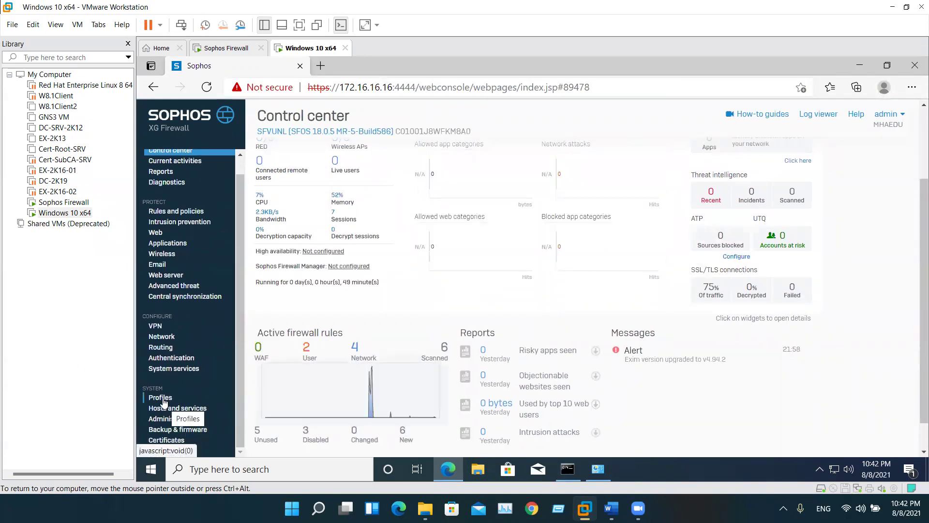
In Administration > Device access, add SSH to the existing exception rule and save it
click(171, 419)
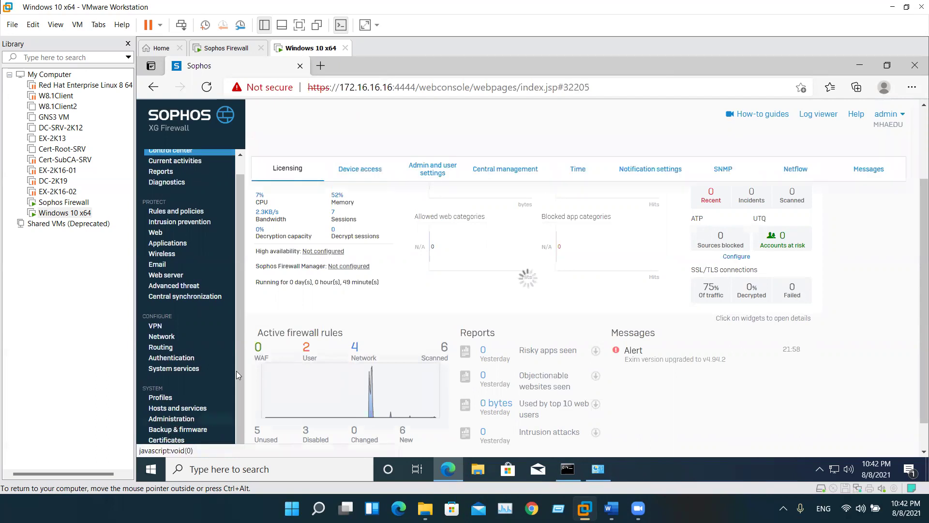
click(361, 169)
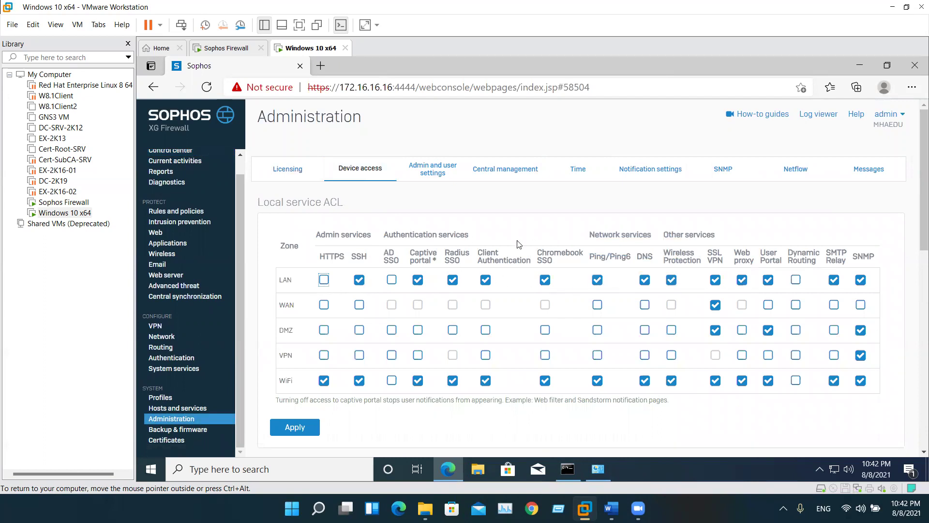
scroll(390, 261, down, 5)
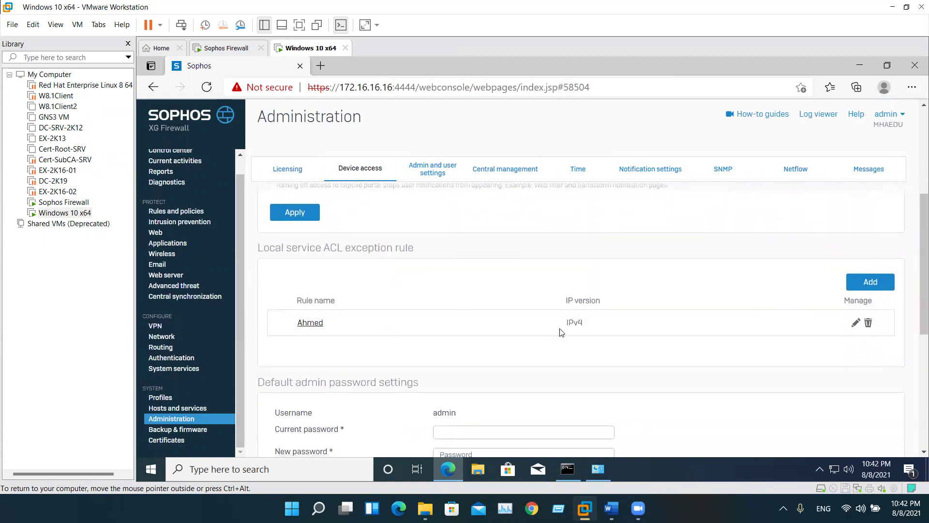
click(317, 323)
scroll(490, 334, down, 3)
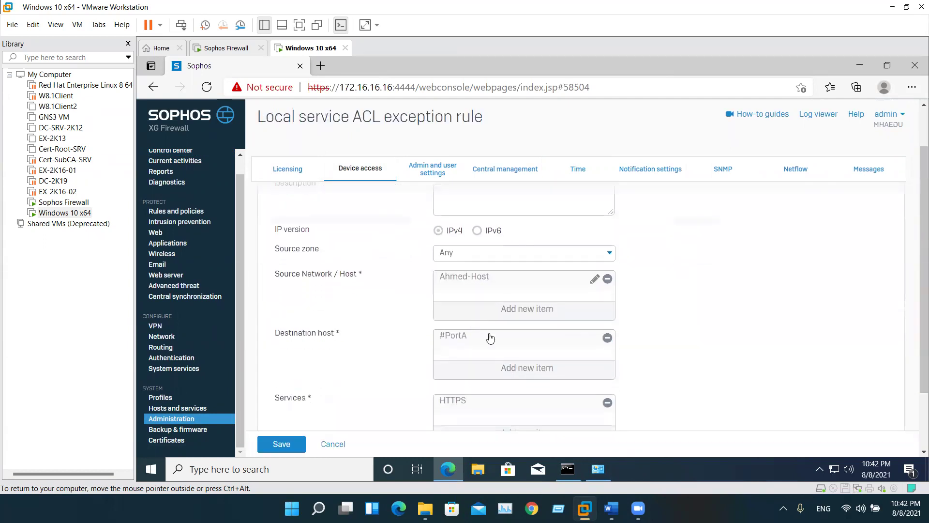
click(508, 368)
scroll(462, 370, down, 1)
scroll(462, 375, up, 1)
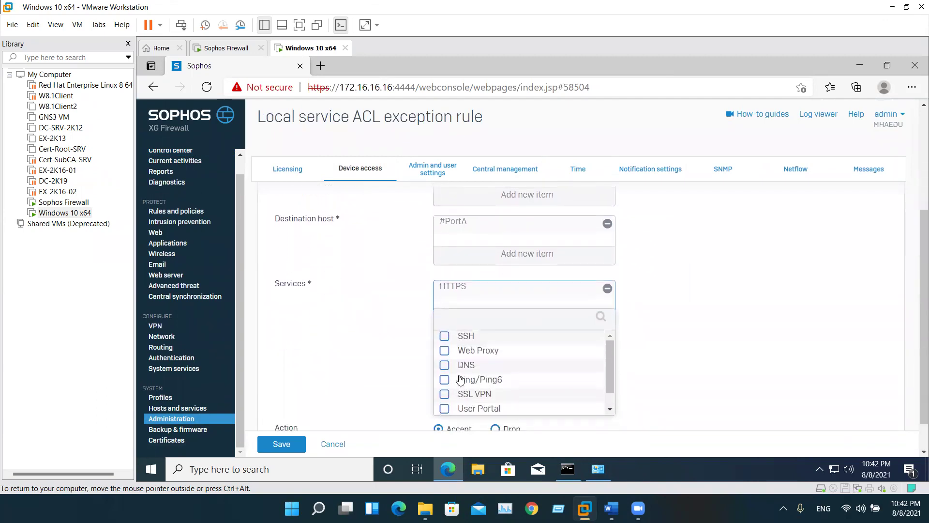
click(444, 336)
click(512, 423)
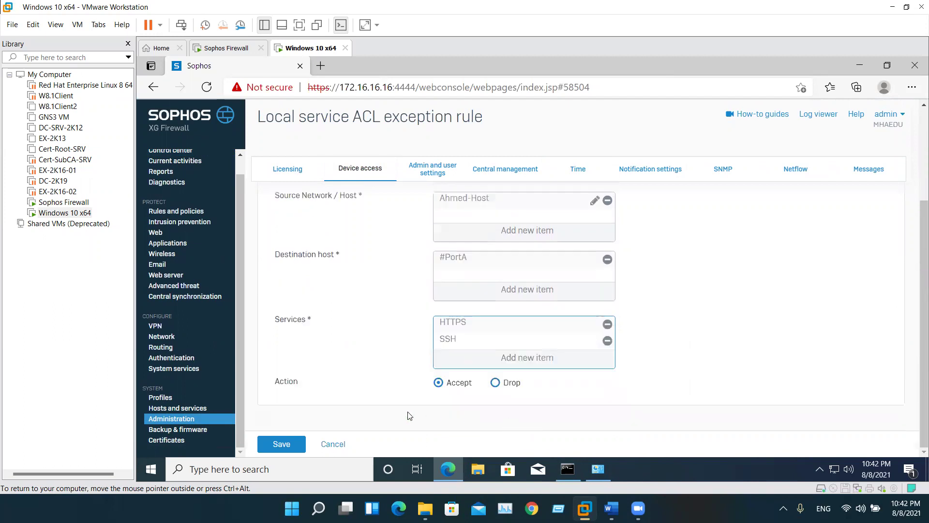
click(287, 443)
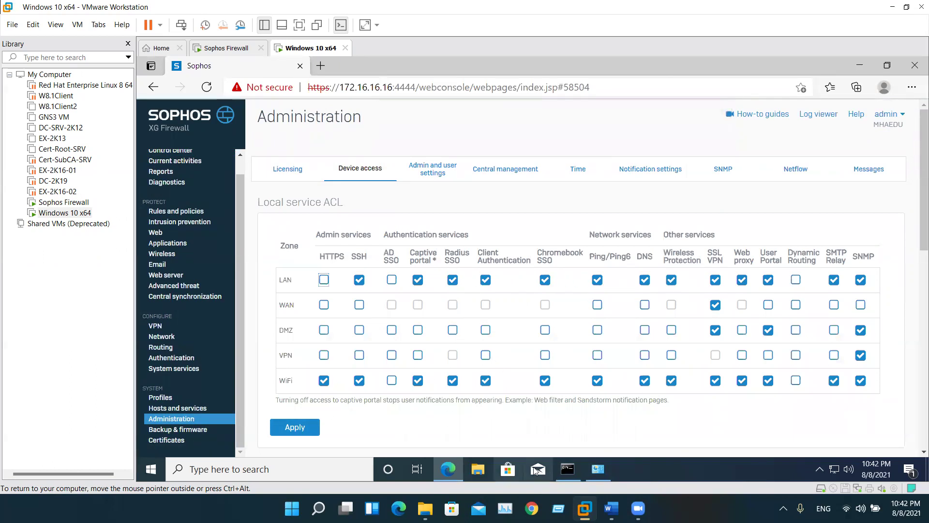
Turn off Ping/Ping6 for the LAN zone, apply, and confirm the disconnection alert
click(567, 468)
click(566, 469)
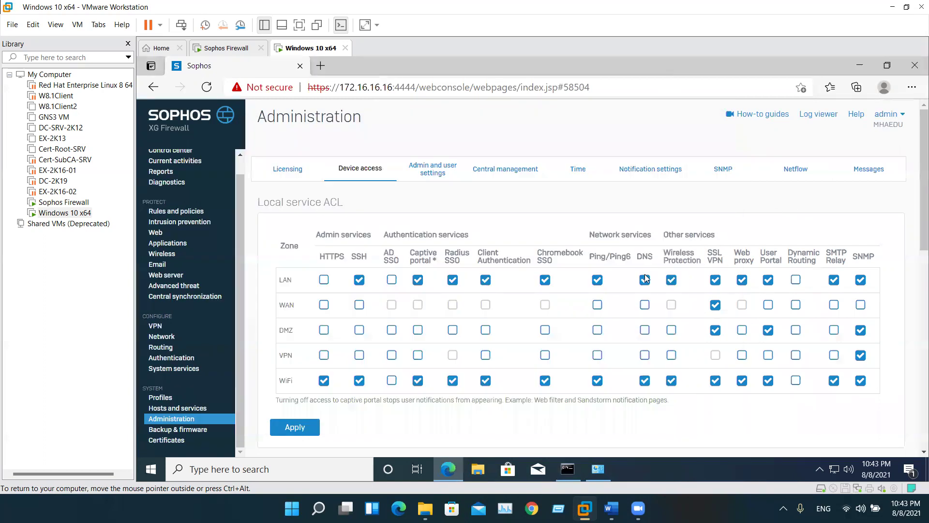
click(597, 279)
click(295, 427)
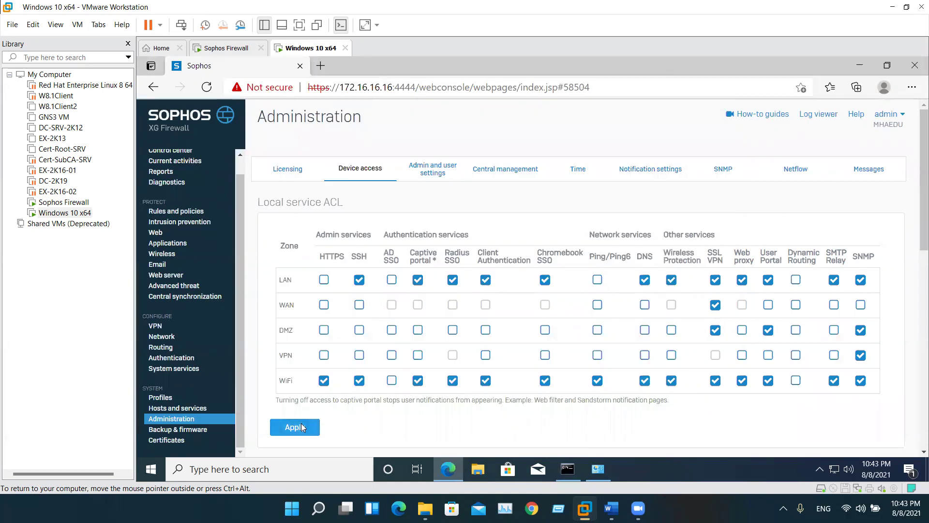
click(495, 322)
click(567, 468)
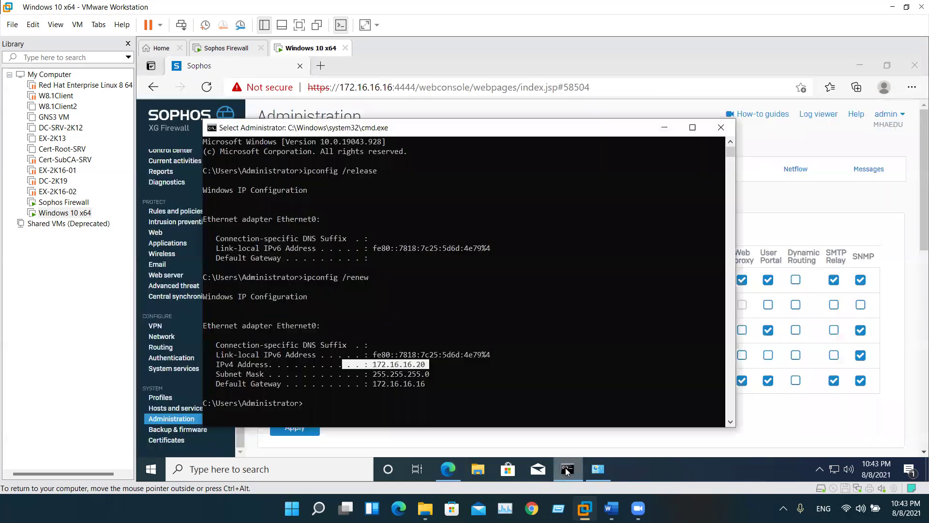
click(567, 469)
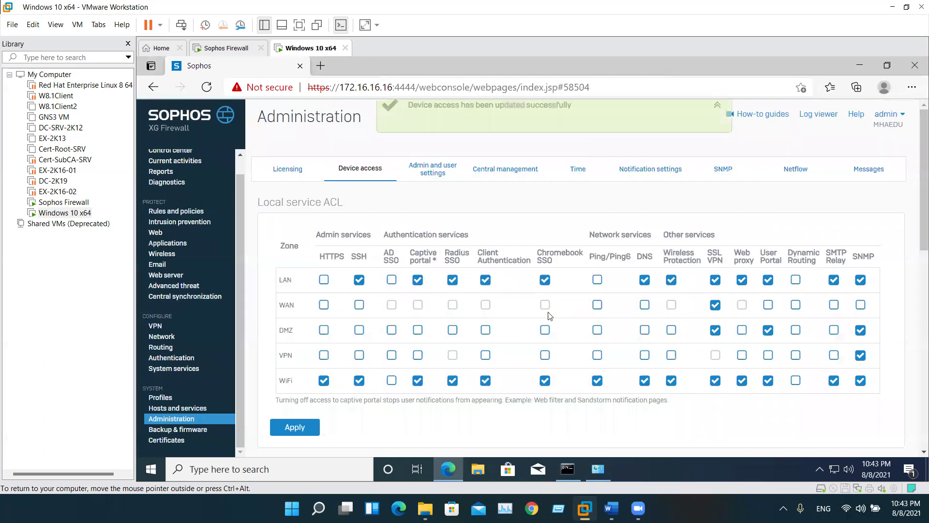
Run ping 172.16.16.16 -t in cmd, then re-enable LAN Ping/Ping6 and apply
click(568, 467)
text(pi)
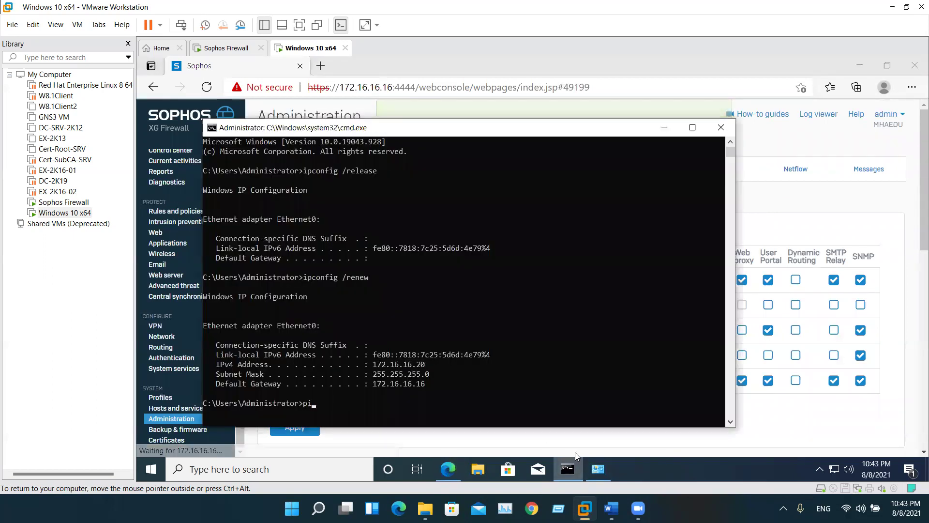
text(ng 172.16.1)
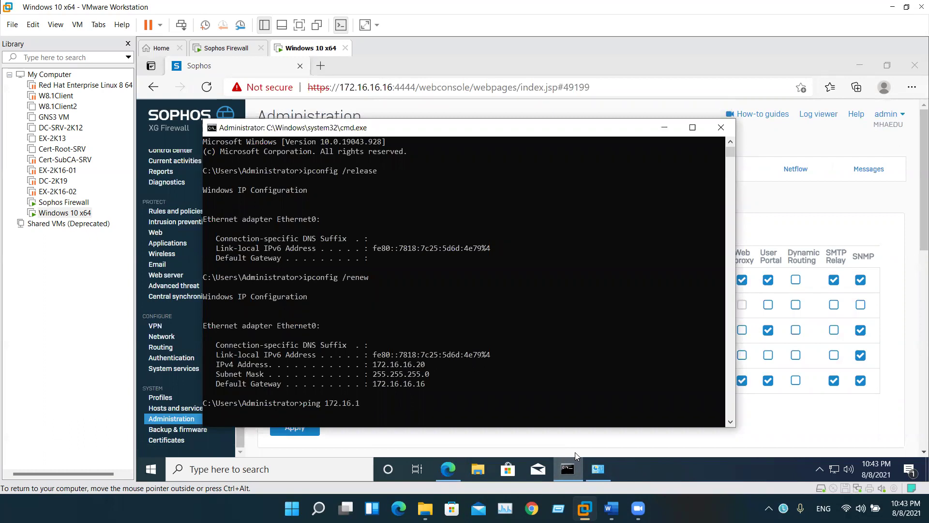
text(6.16 -t)
key(Return)
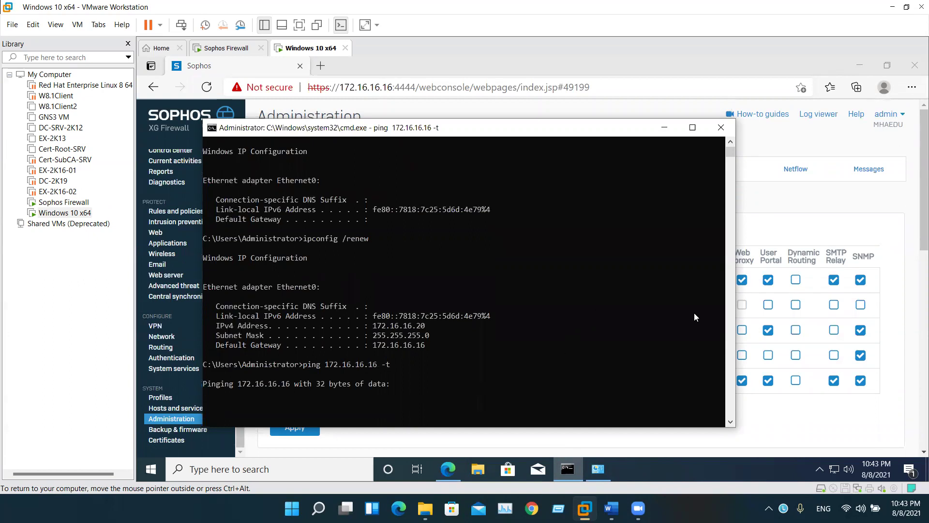
click(860, 223)
click(597, 280)
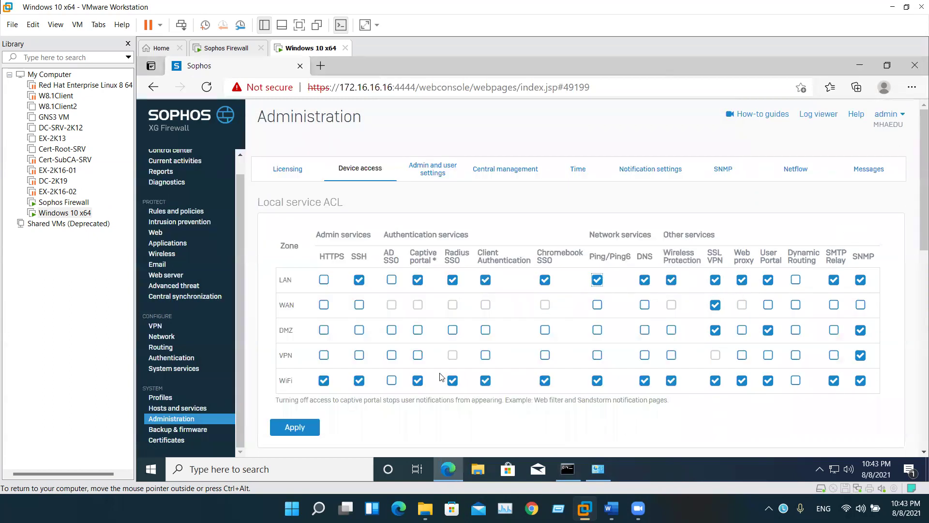
click(301, 427)
click(516, 321)
Watch the ping replies, then turn LAN Ping/Ping6 off again and apply
key(alt+Tab)
scroll(471, 340, down, 1)
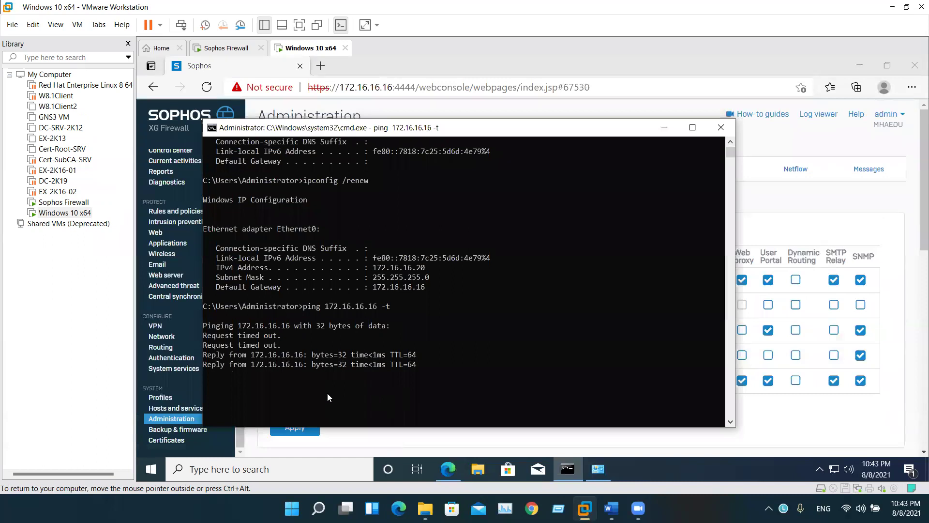
click(664, 443)
click(598, 281)
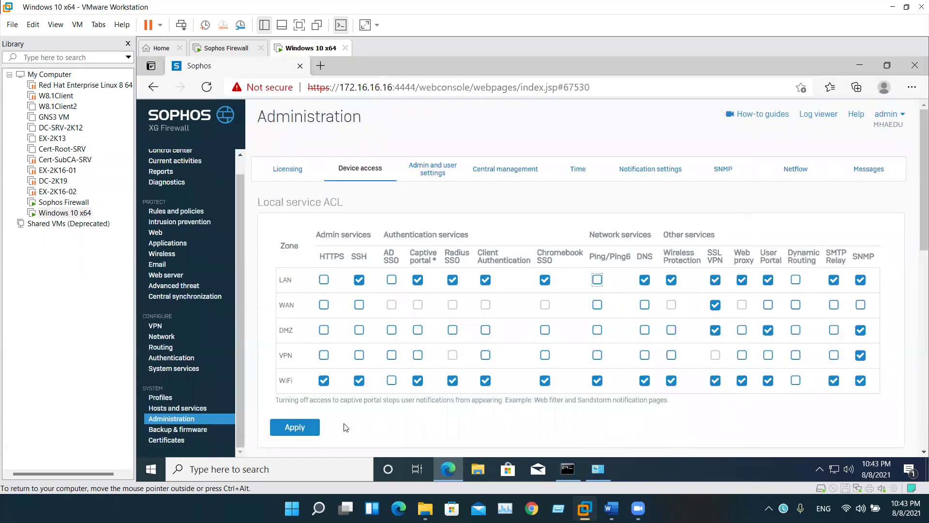
click(305, 432)
click(507, 325)
scroll(490, 366, down, 3)
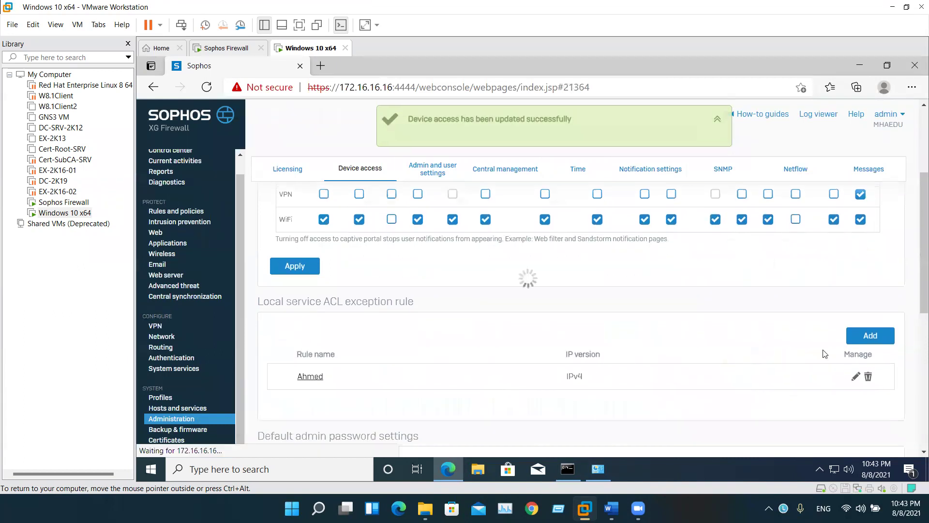
scroll(783, 391, down, 5)
Add Ping/Ping6 to the host exception rule's services alongside HTTPS and SSH
click(855, 322)
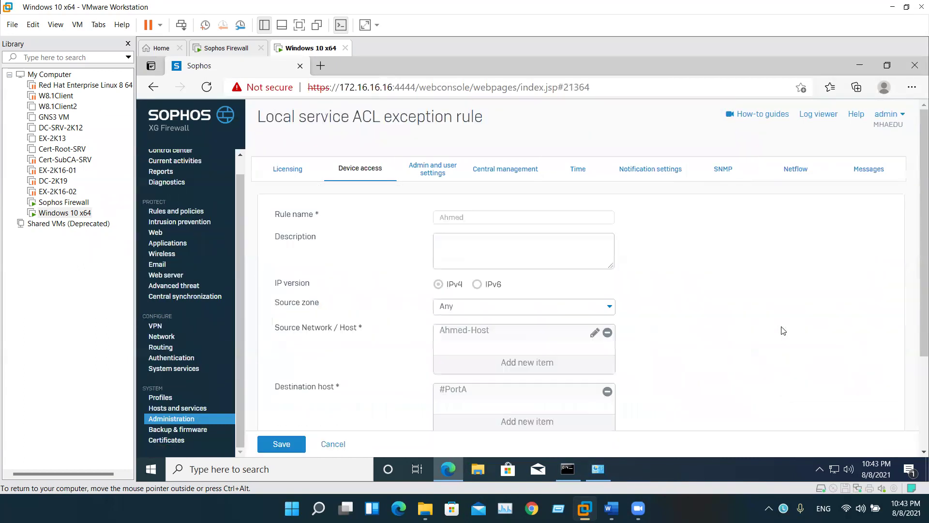
scroll(525, 332, down, 3)
click(512, 361)
click(444, 364)
click(465, 424)
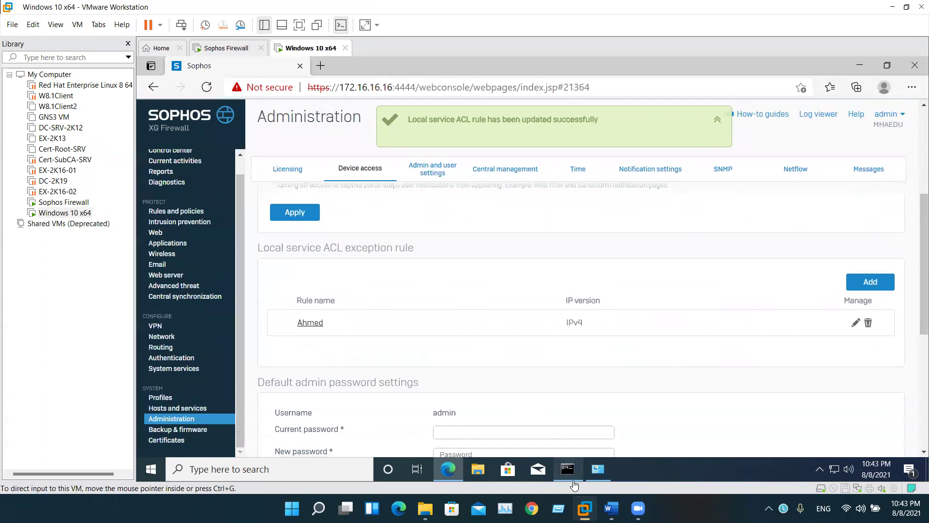
mouse_move(568, 470)
click(519, 397)
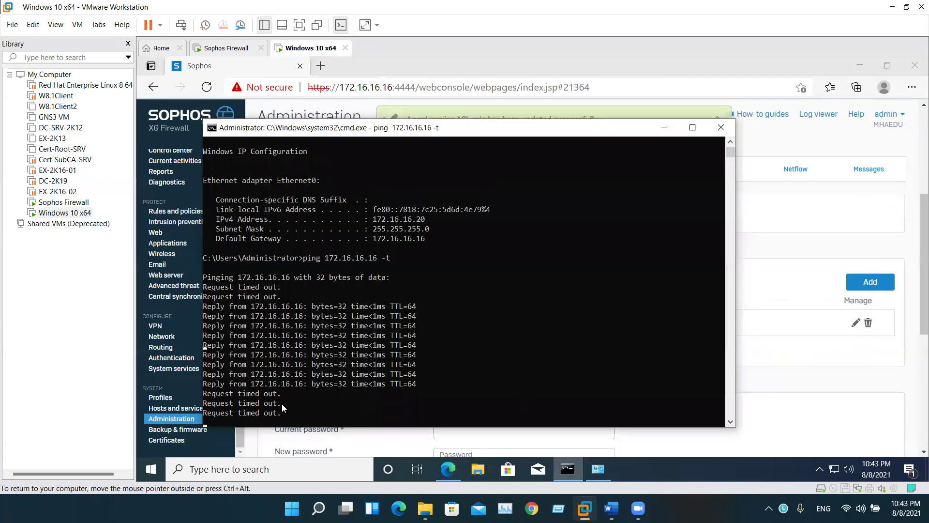
click(784, 356)
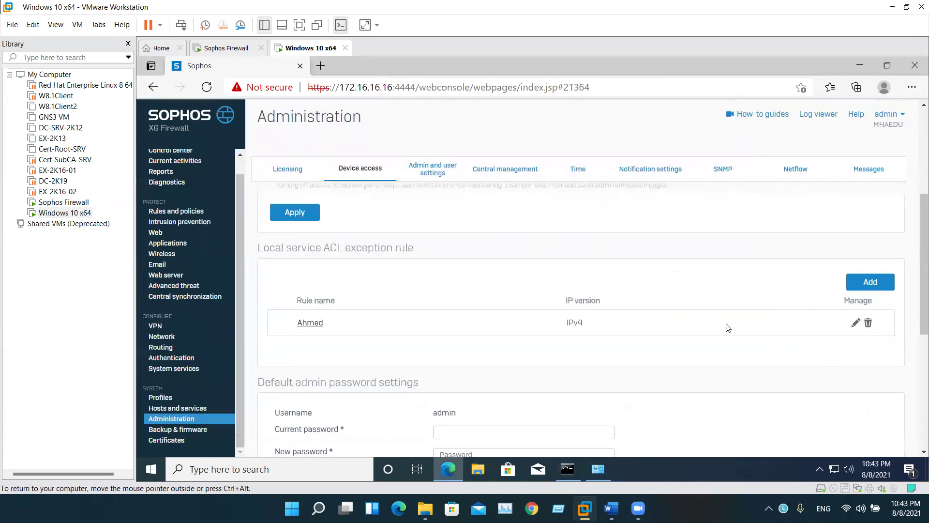
scroll(444, 295, up, 3)
scroll(362, 340, up, 2)
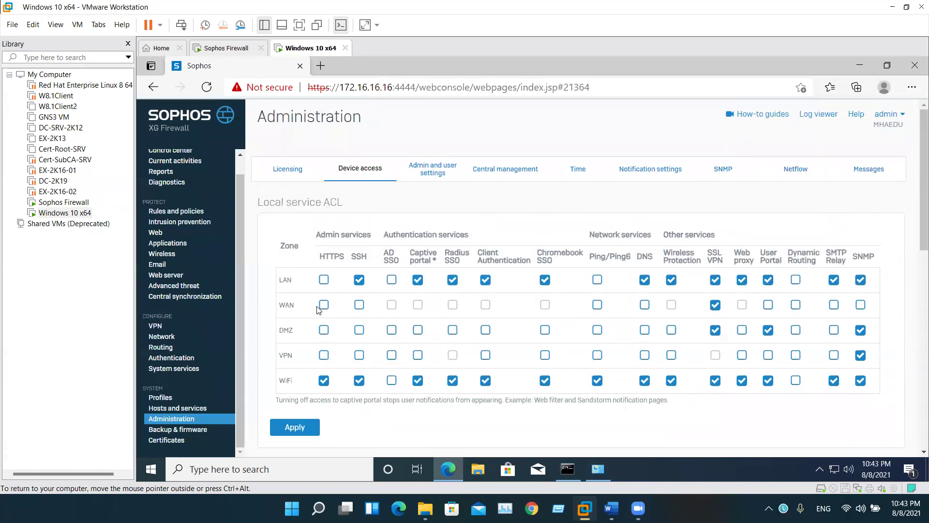
scroll(534, 402, down, 5)
Add a new local service ACL exception rule positioned at Top with source zone WAN
click(876, 283)
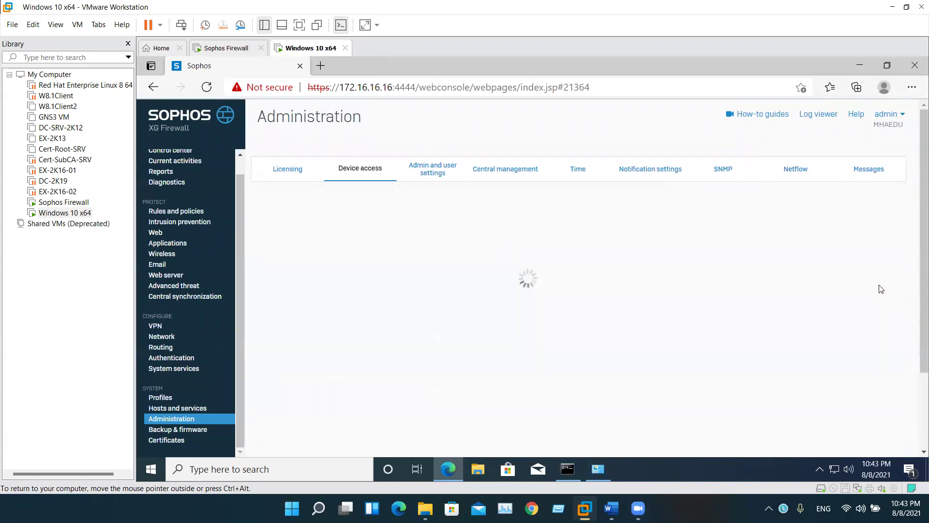
click(474, 242)
click(472, 259)
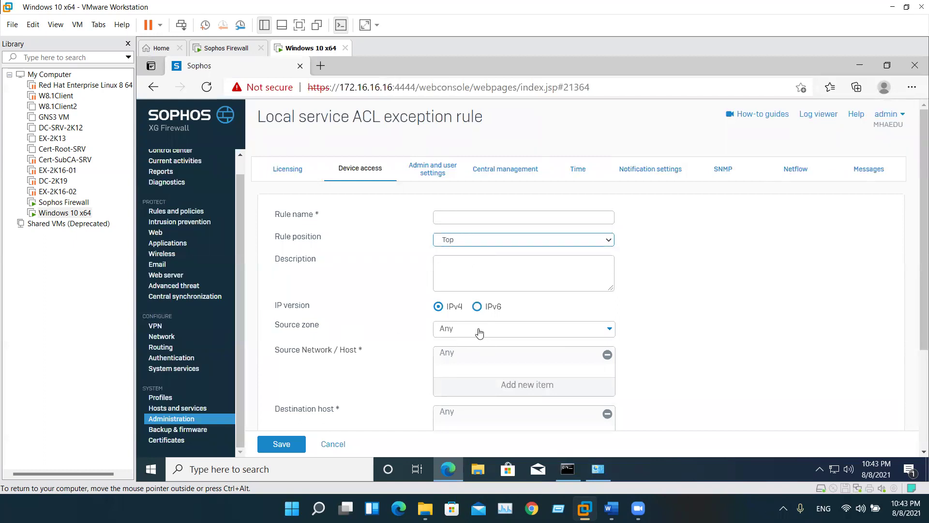
click(479, 331)
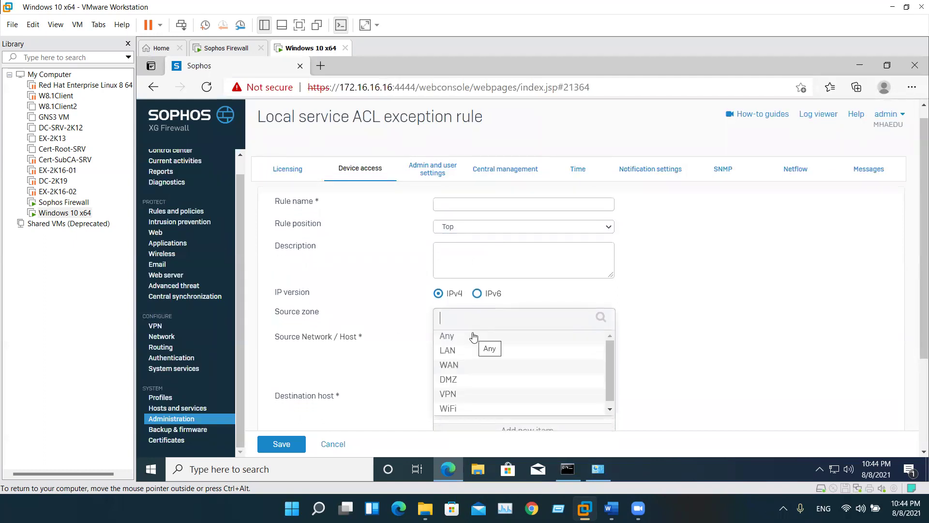
click(399, 321)
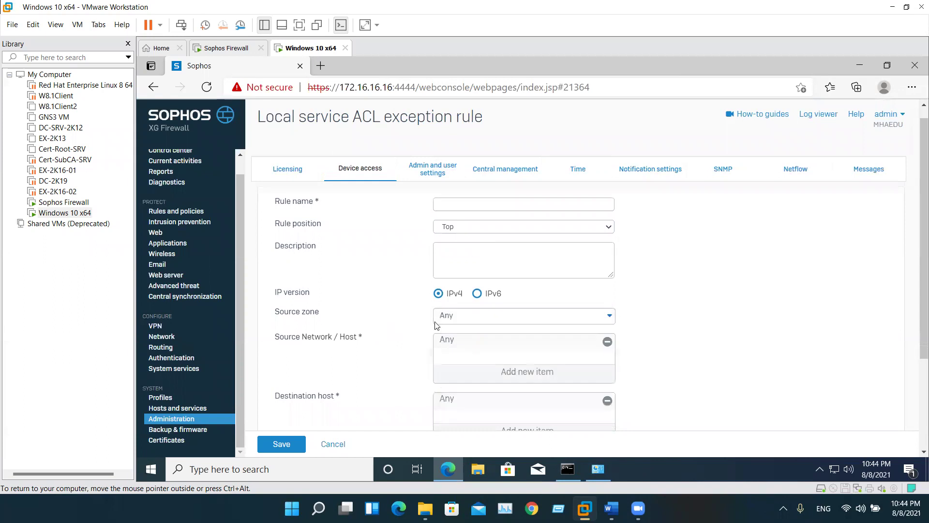
click(461, 323)
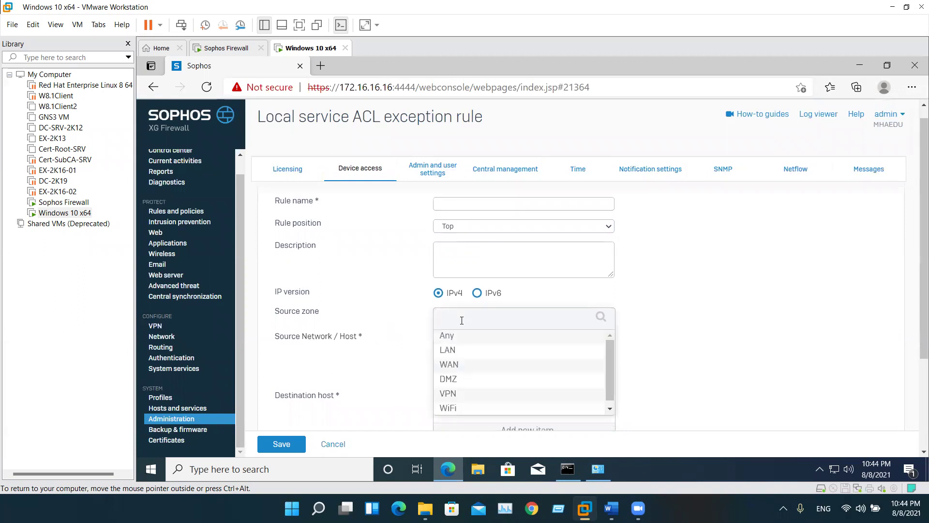
click(454, 365)
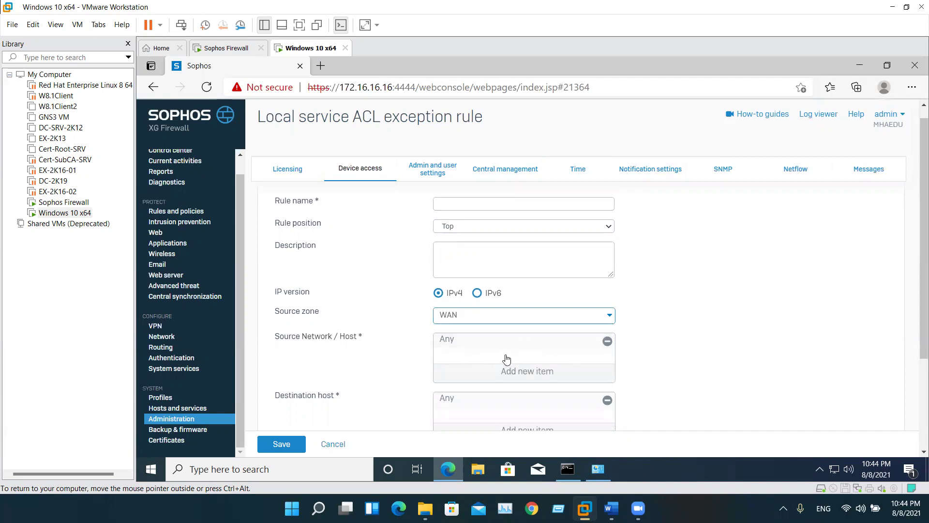
Set the destination host to #PortB and remove Any from the source network
click(489, 411)
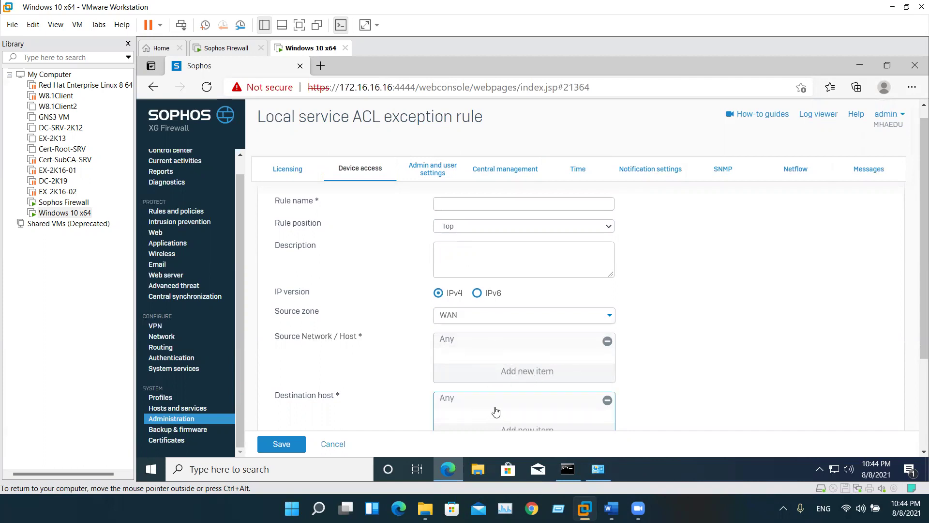
scroll(496, 411, down, 1)
click(519, 387)
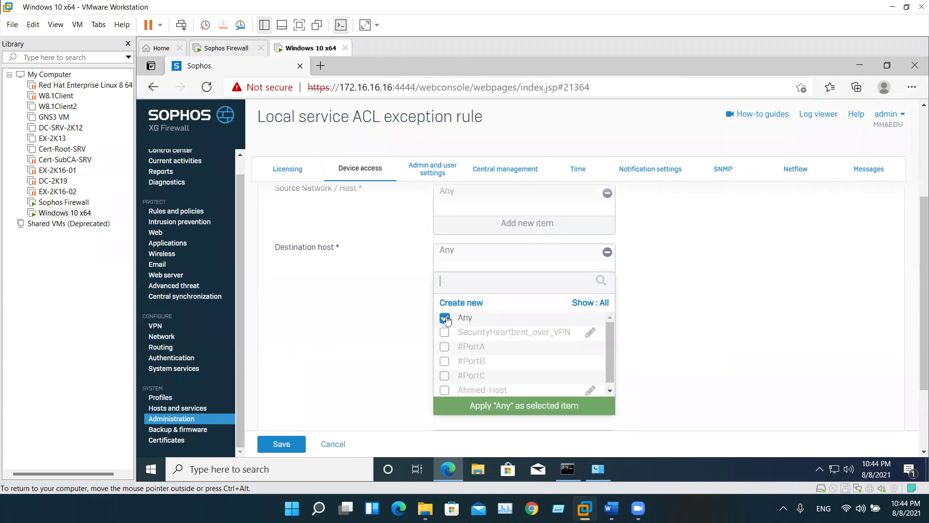
click(445, 318)
click(443, 360)
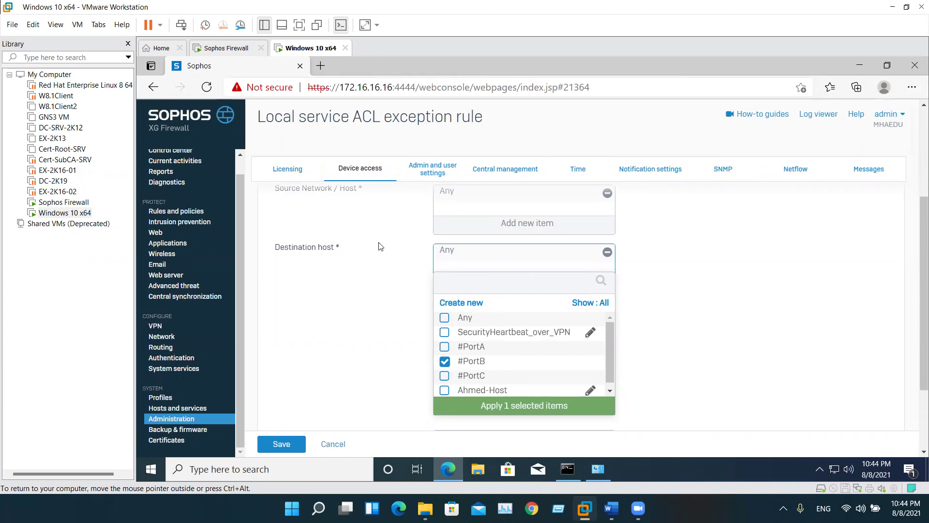
scroll(497, 398, up, 2)
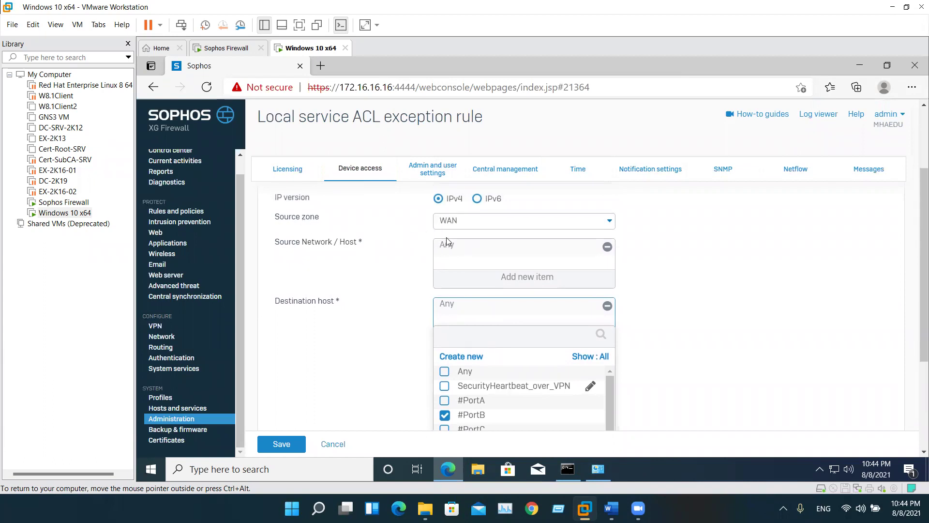
click(607, 247)
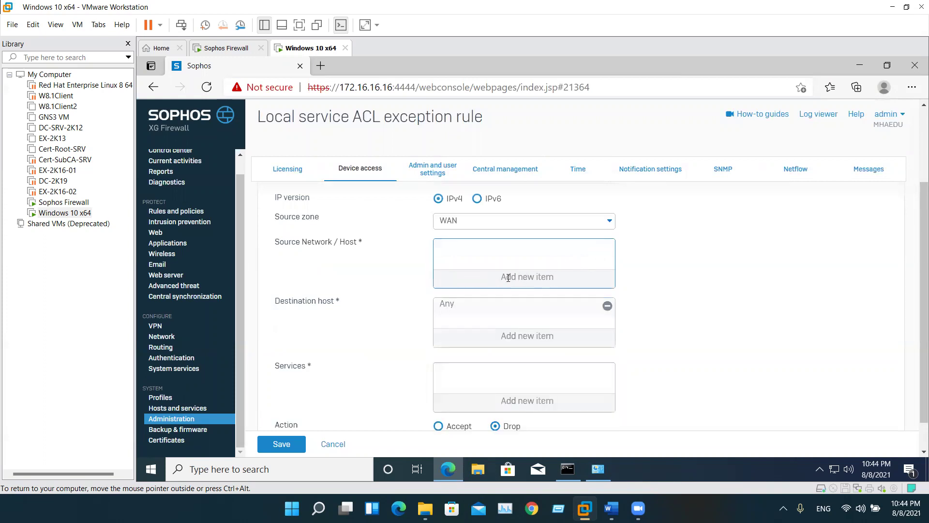
click(508, 277)
scroll(415, 346, down, 1)
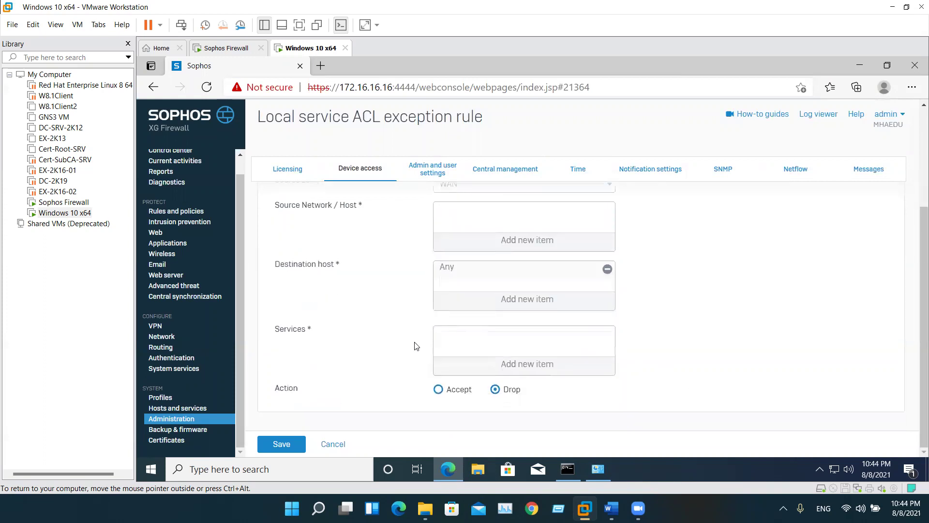
scroll(415, 346, up, 3)
Return to Administration and open the Profiles page listing the schedules
click(306, 166)
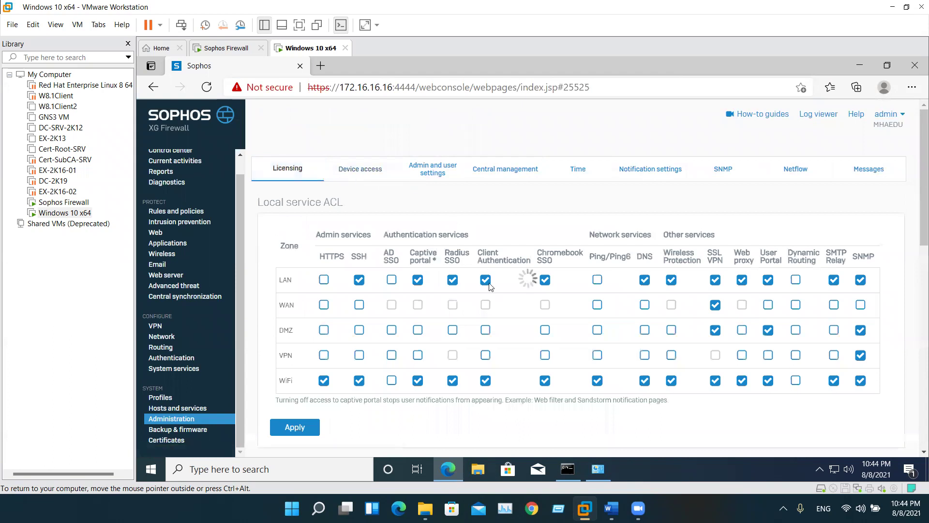
scroll(563, 268, down, 2)
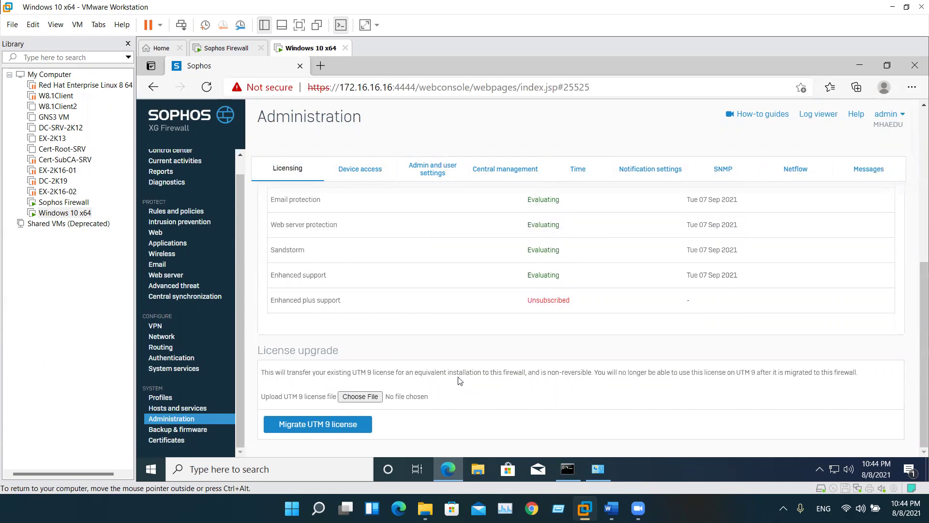
click(205, 420)
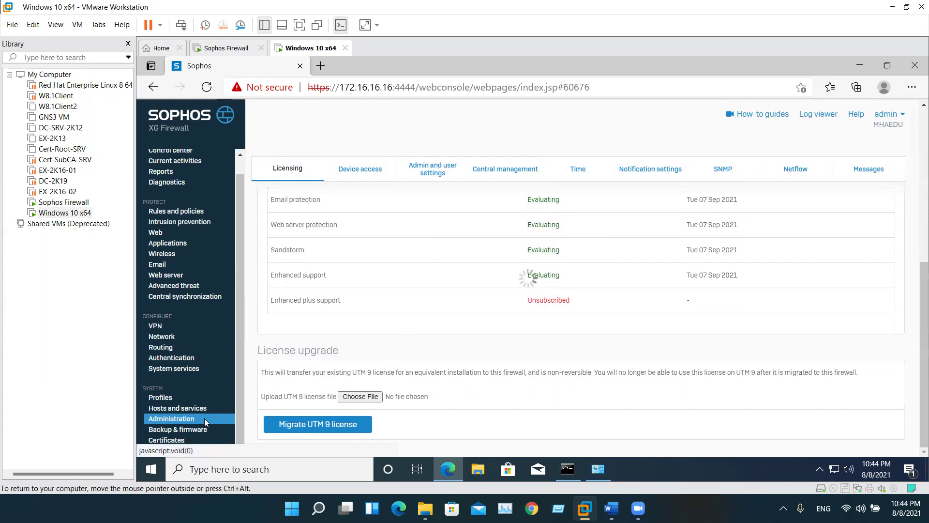
scroll(302, 316, down, 4)
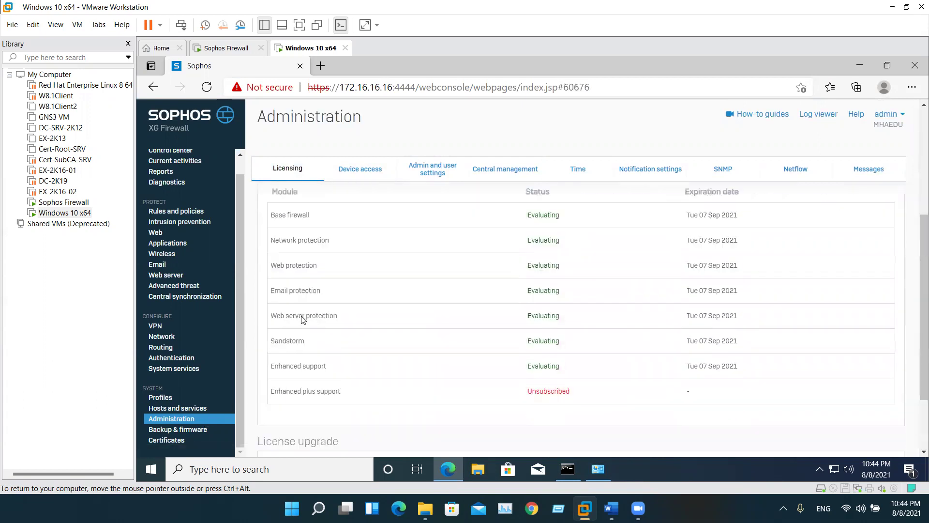
click(185, 420)
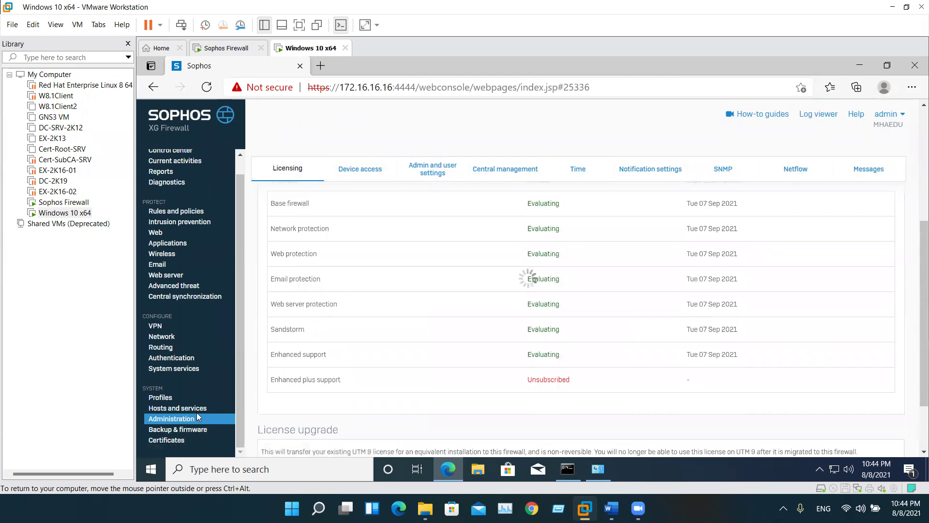
click(160, 398)
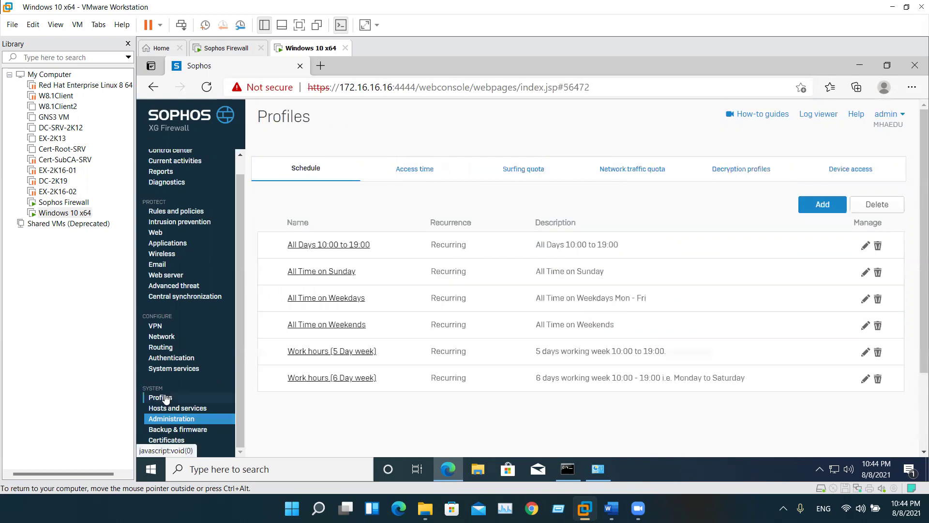
Edit the admin user under Authentication > Users and restrict device-access login to Selected nodes
click(165, 358)
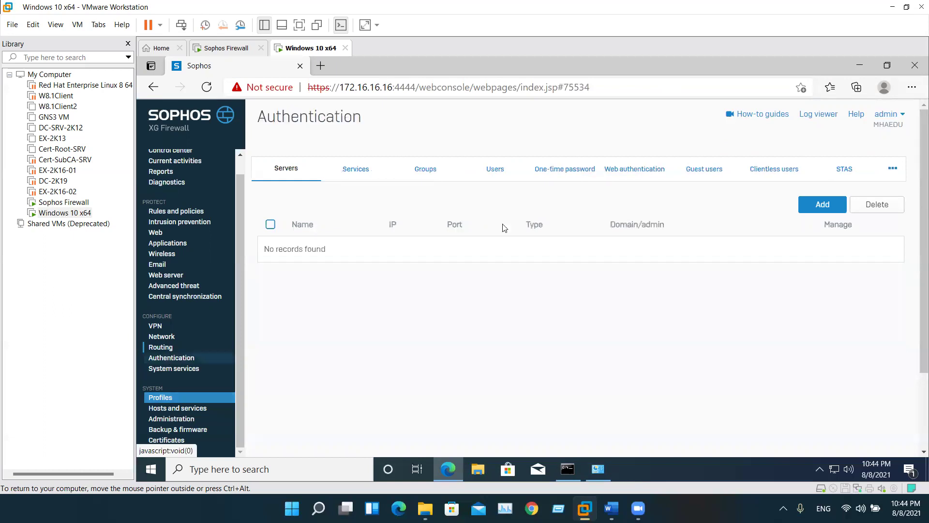
click(486, 170)
click(368, 266)
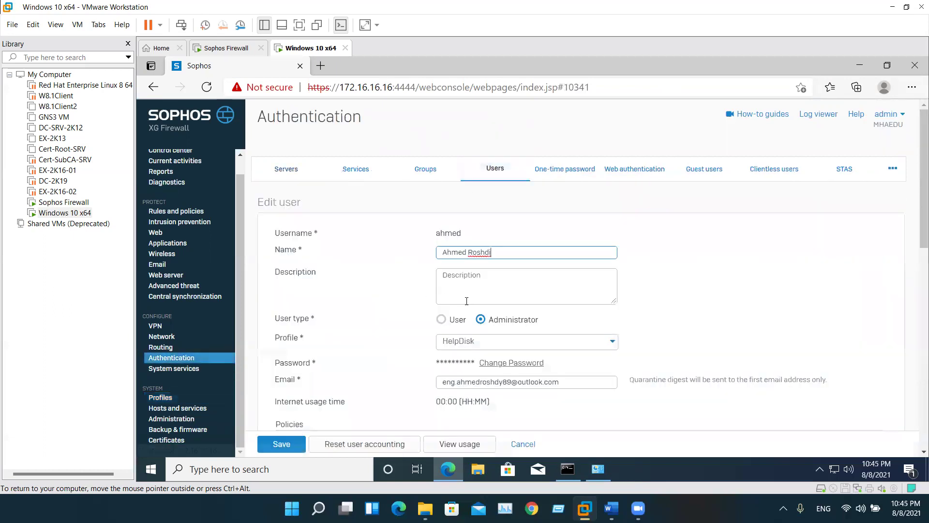
scroll(463, 310, down, 10)
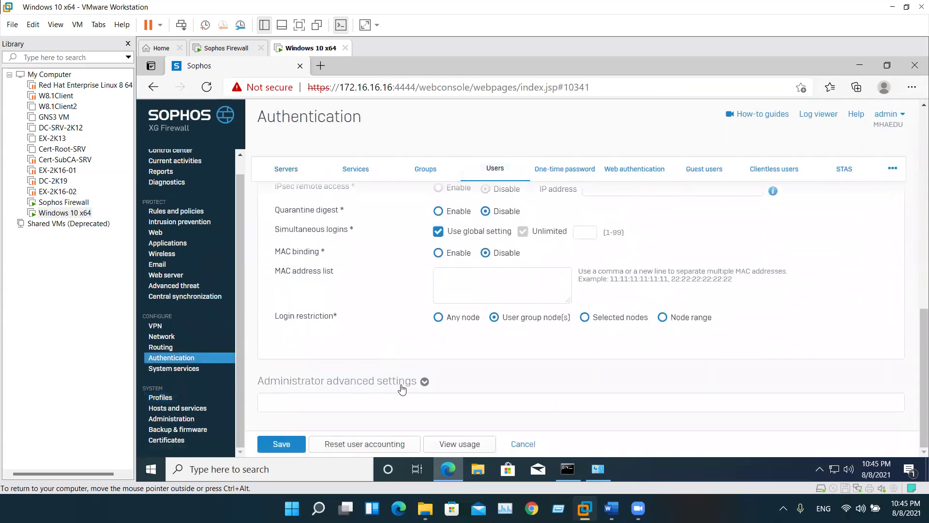
click(424, 381)
scroll(418, 358, down, 2)
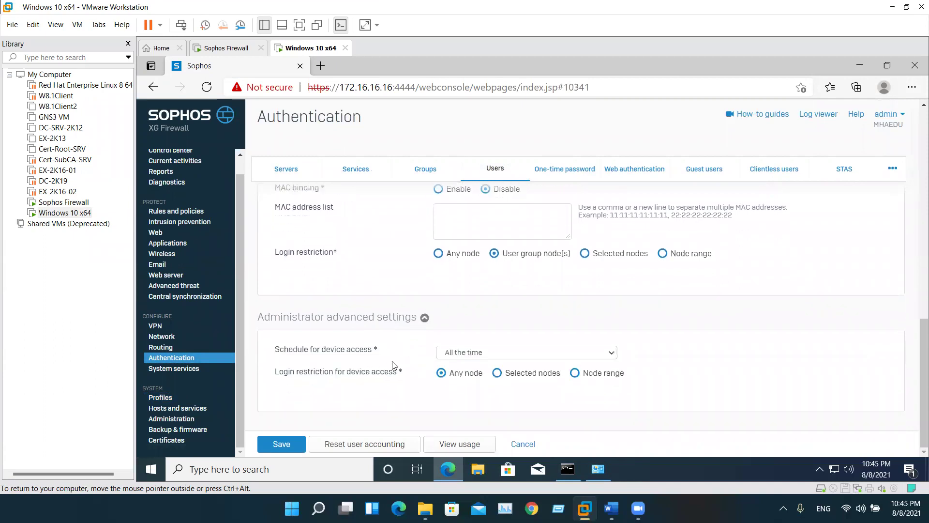
click(451, 354)
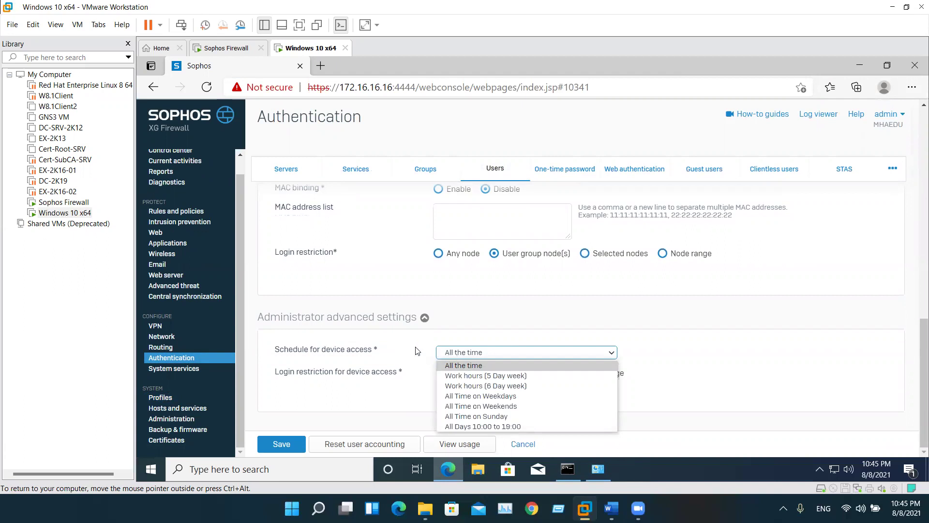
click(376, 386)
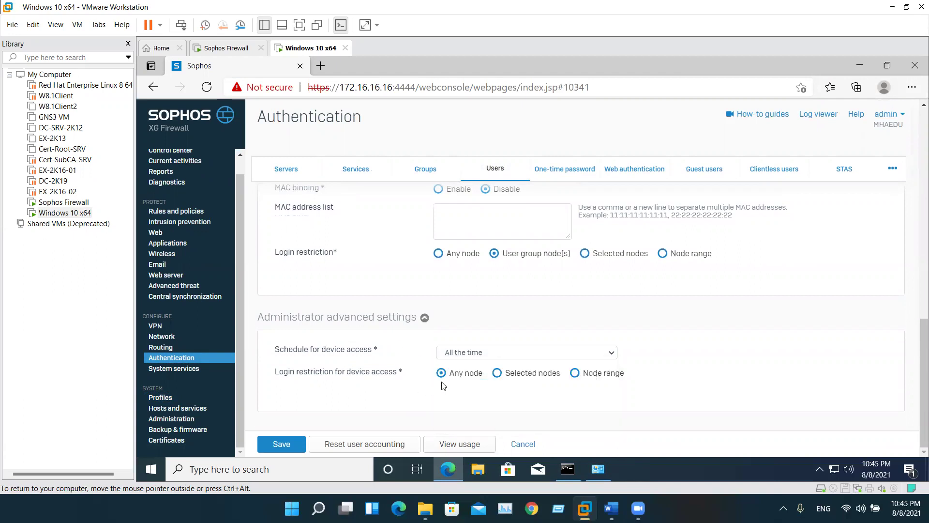
click(497, 373)
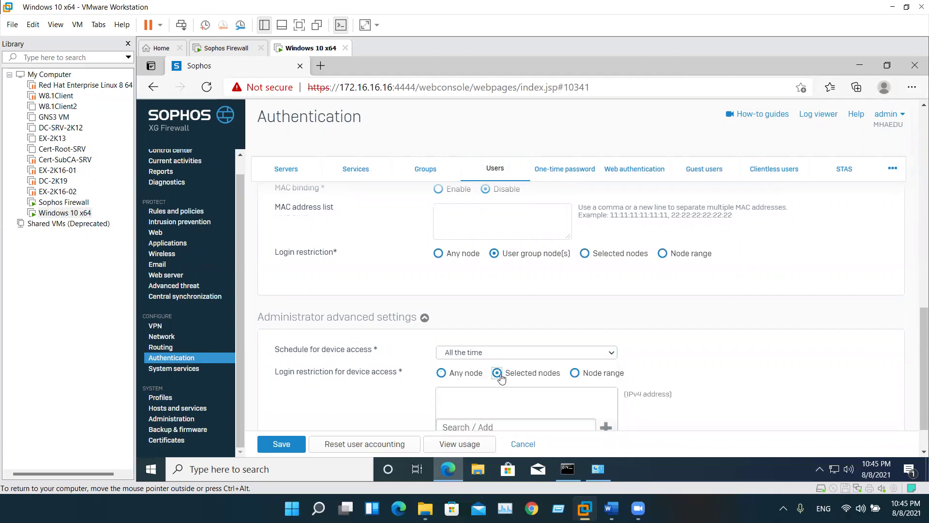
scroll(501, 370, down, 1)
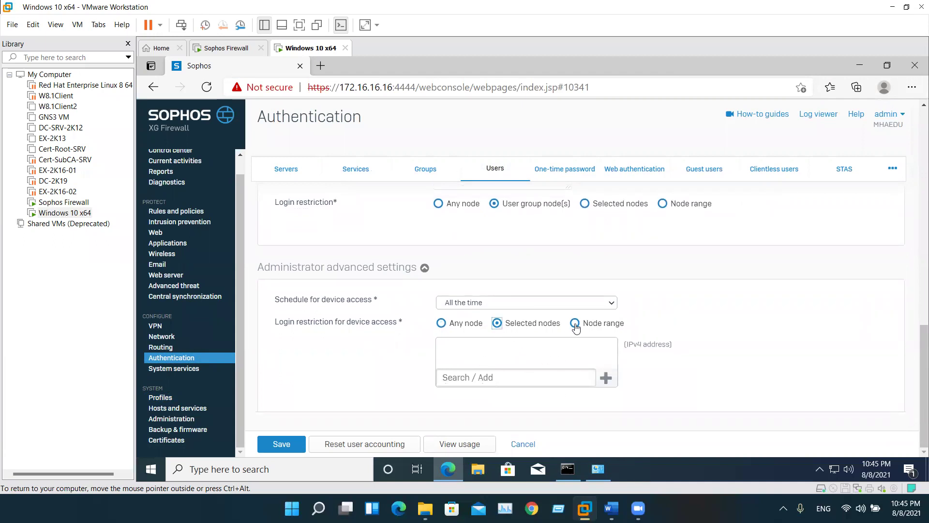
click(607, 378)
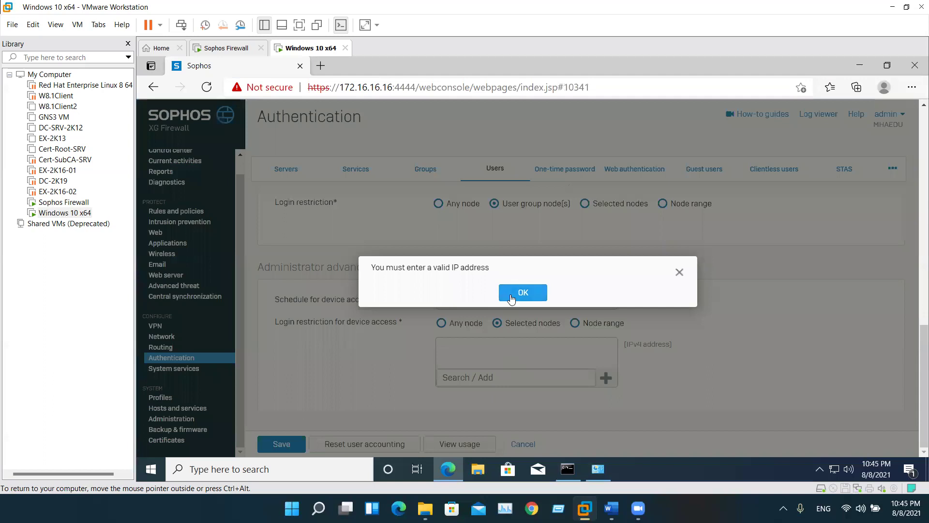
Dismiss the IP warning and set the device-access schedule to Work hours (6 Day week)
click(511, 300)
click(501, 380)
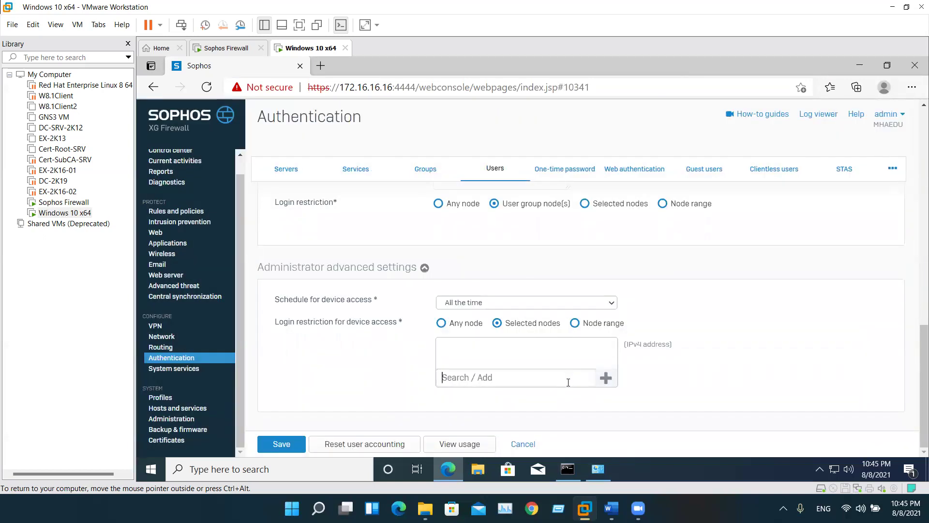
click(502, 302)
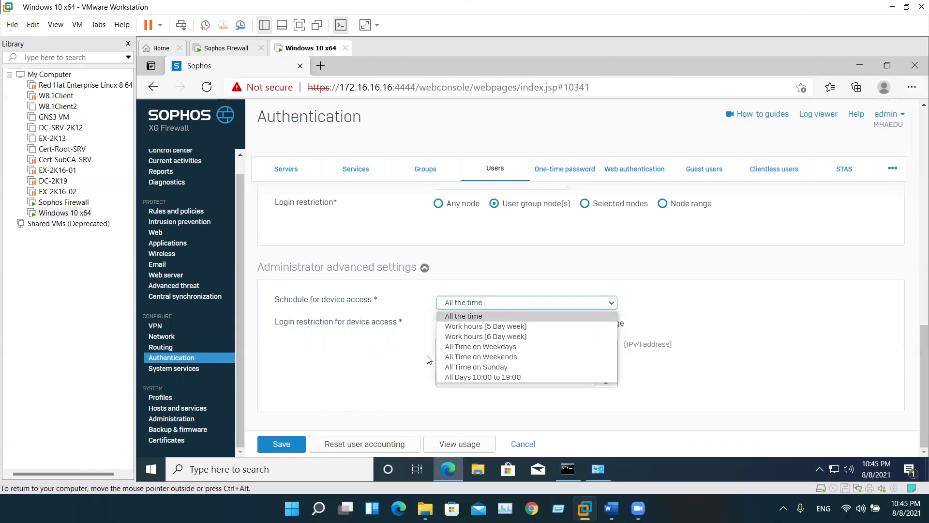
click(499, 337)
Keep Selected nodes and add 172.16.16.16 as the allowed node
click(575, 323)
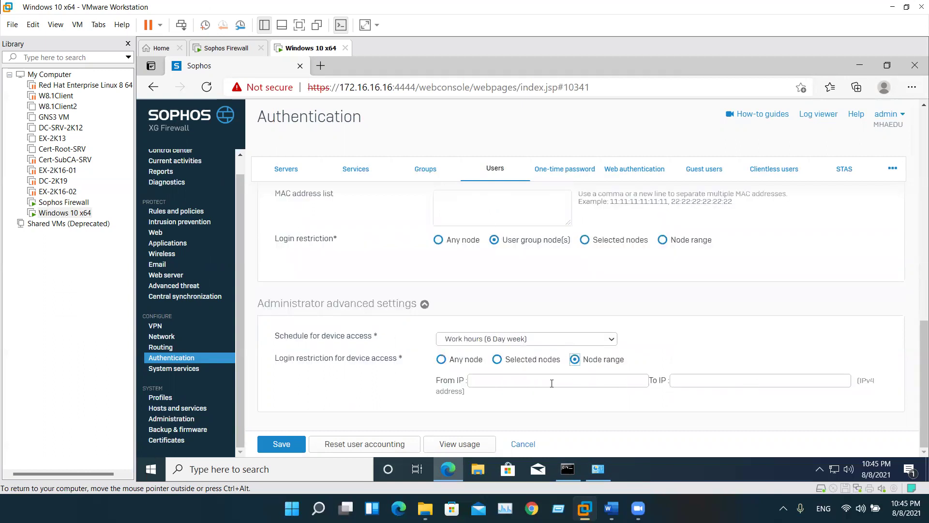
click(522, 361)
click(491, 409)
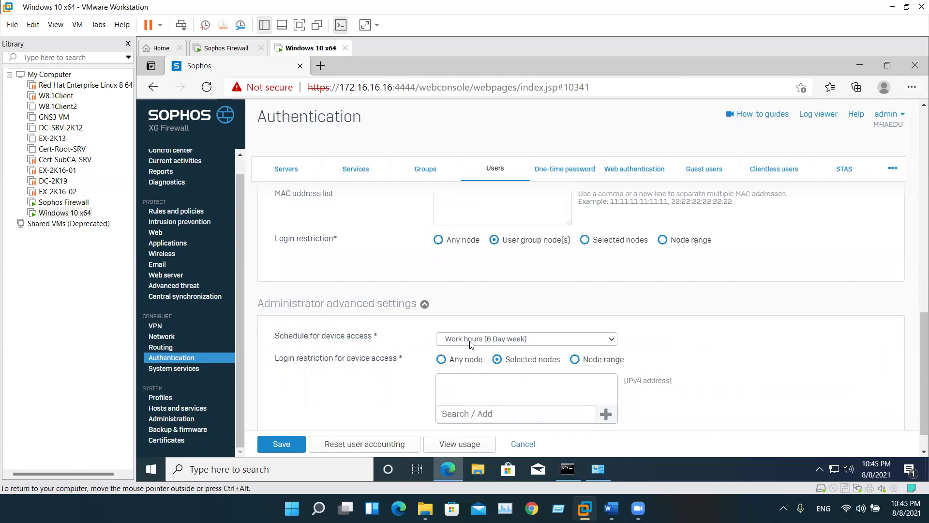
scroll(473, 352, up, 3)
scroll(473, 351, down, 4)
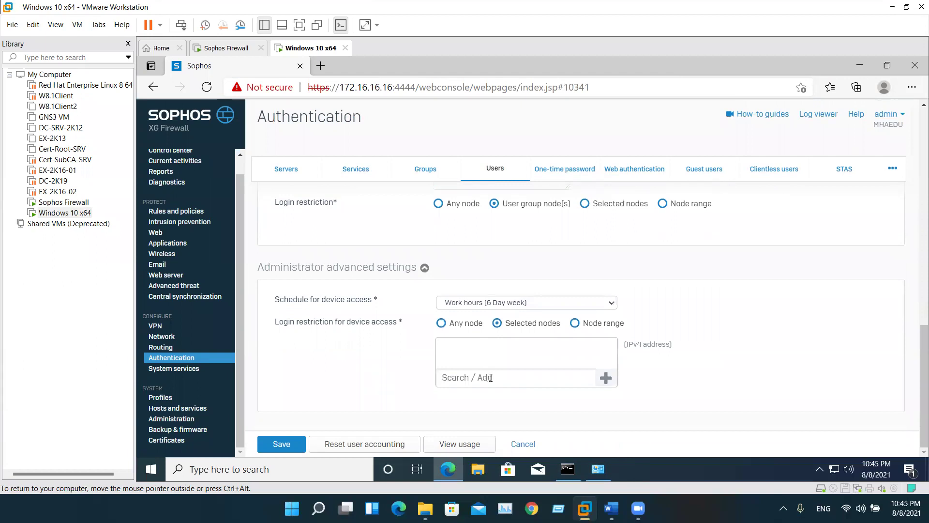
text(172.16.16.16)
click(605, 379)
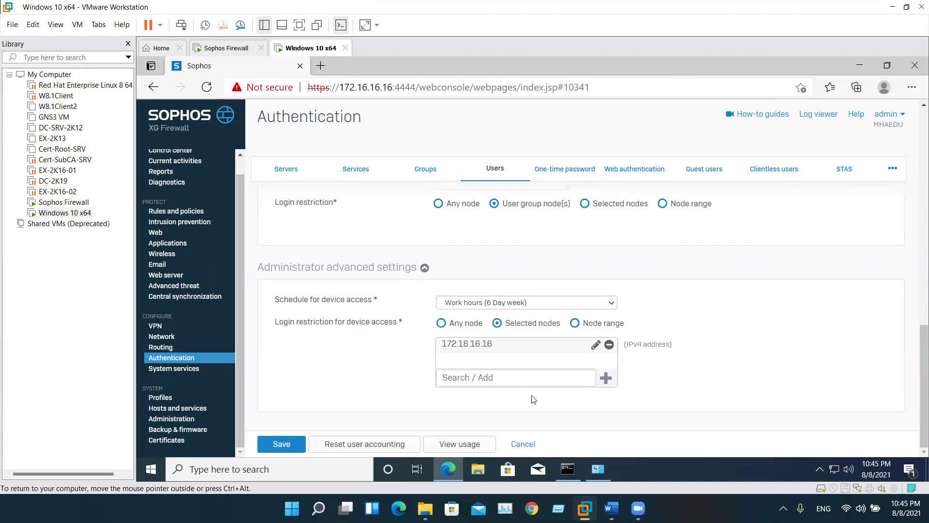
scroll(550, 320, up, 2)
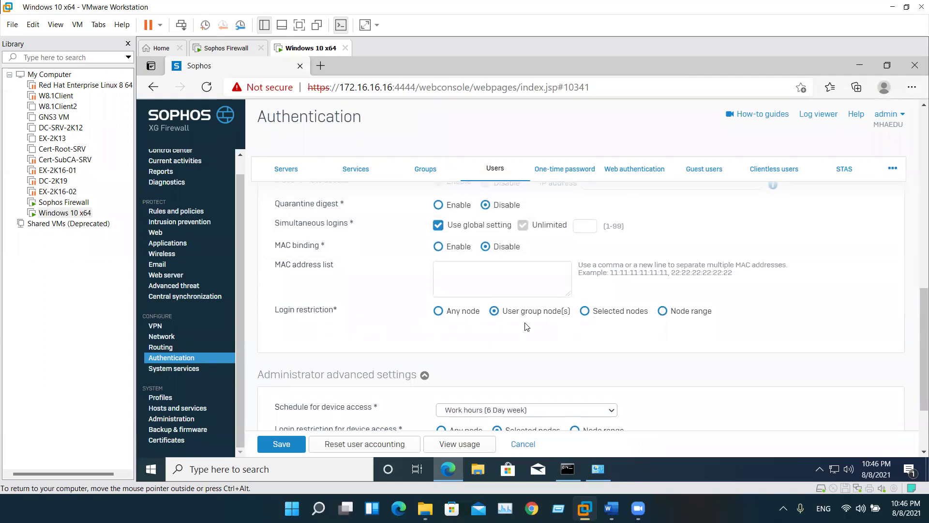
scroll(396, 326, down, 1)
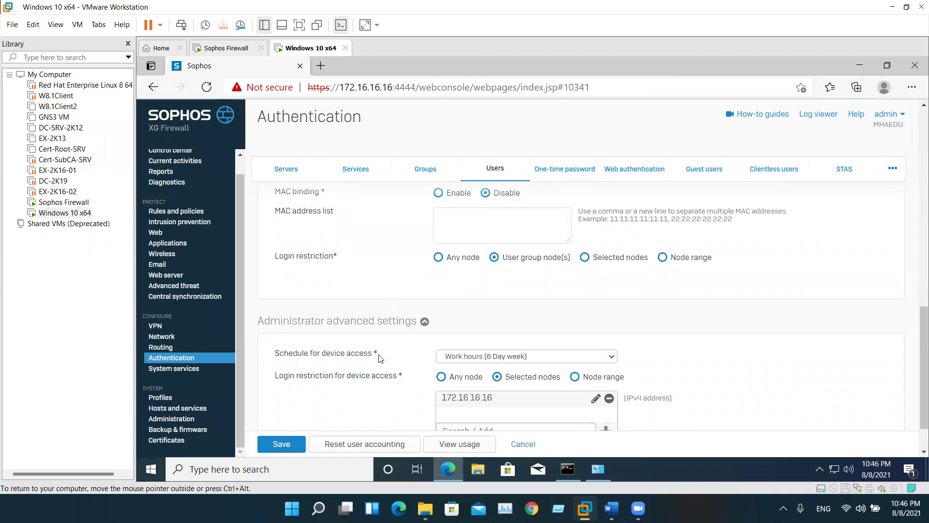
click(586, 258)
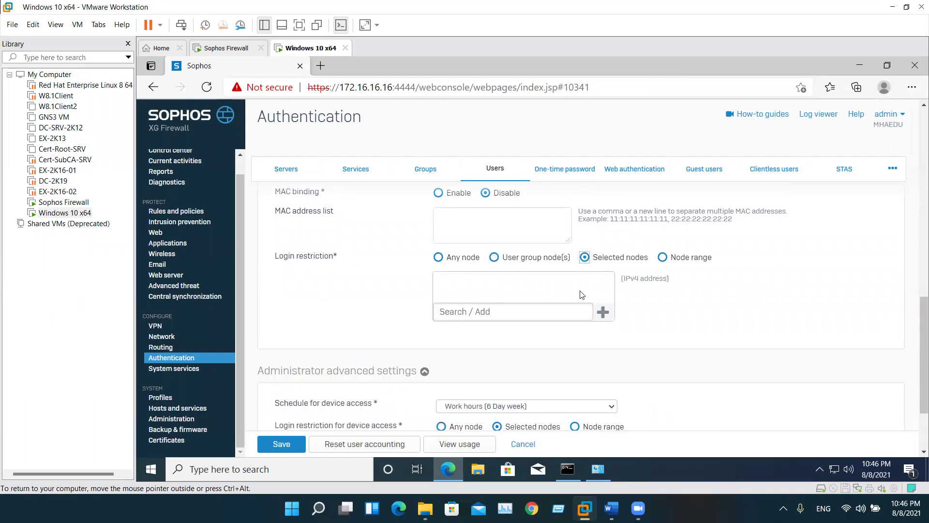
click(443, 262)
click(495, 261)
scroll(494, 280, up, 2)
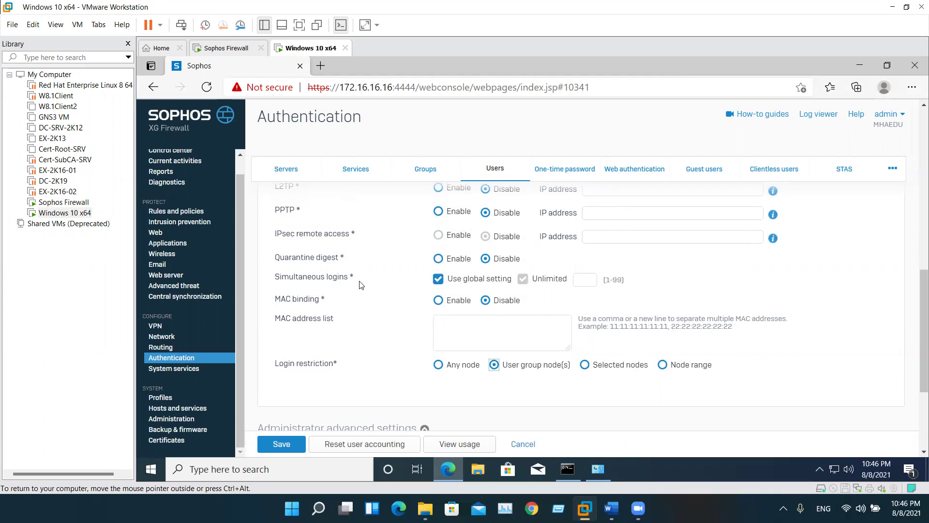
Save the administrator with the 'Work hours (6 Day week)' schedule and device access limited to node 172.16.16.16
scroll(314, 264, up, 5)
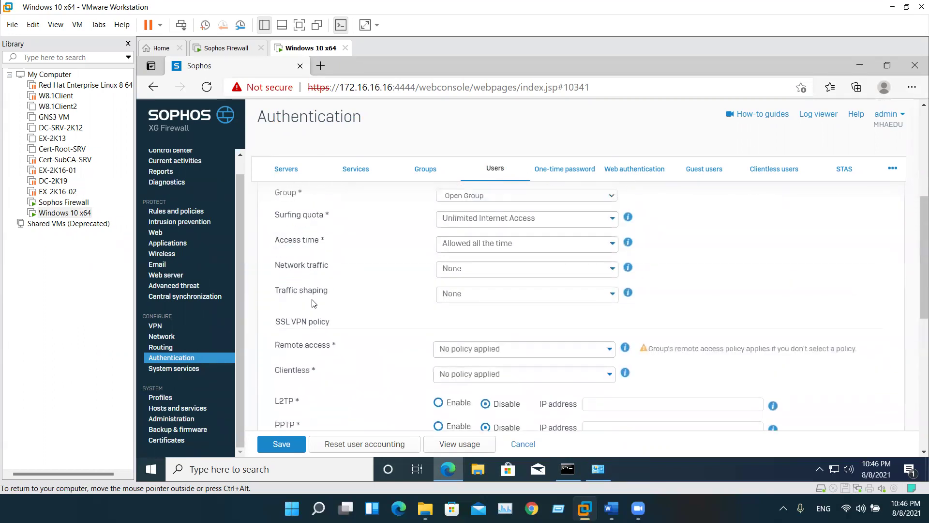
scroll(314, 300, up, 2)
scroll(313, 303, up, 3)
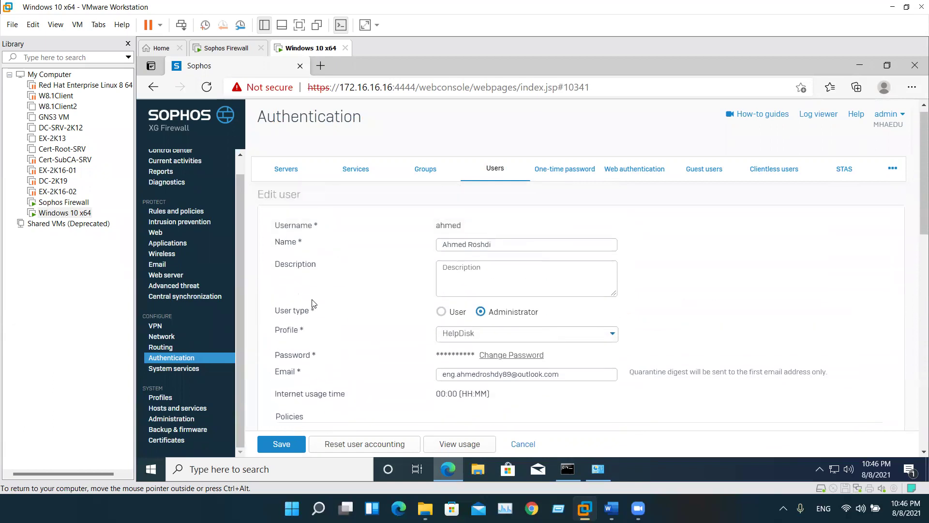
scroll(313, 303, down, 10)
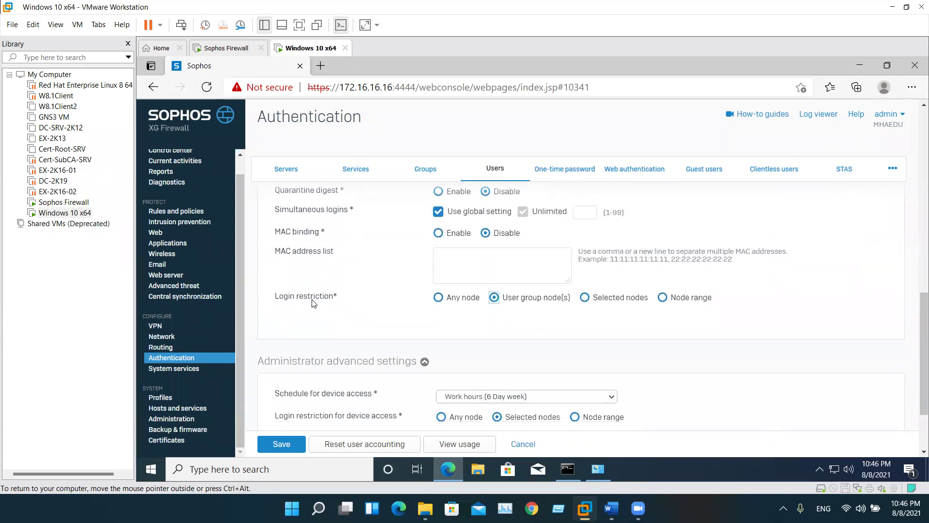
scroll(313, 303, up, 2)
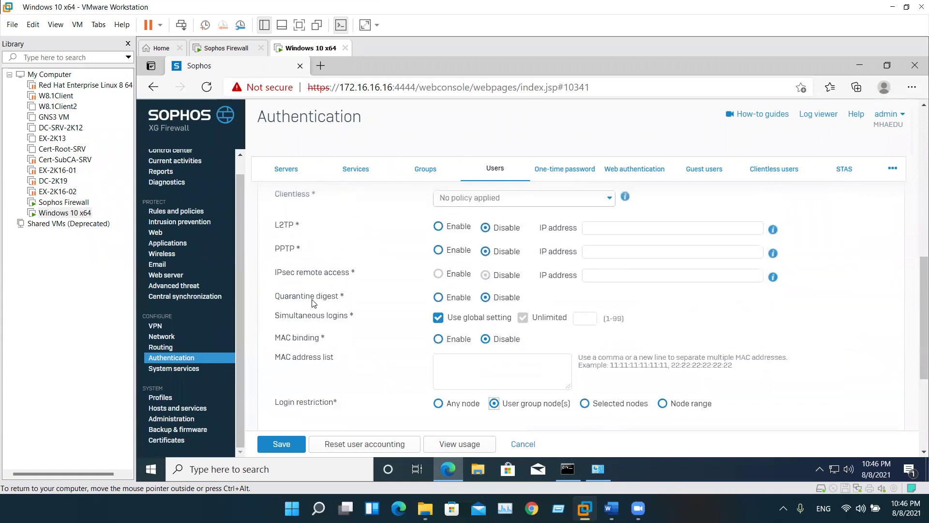
scroll(314, 303, up, 1)
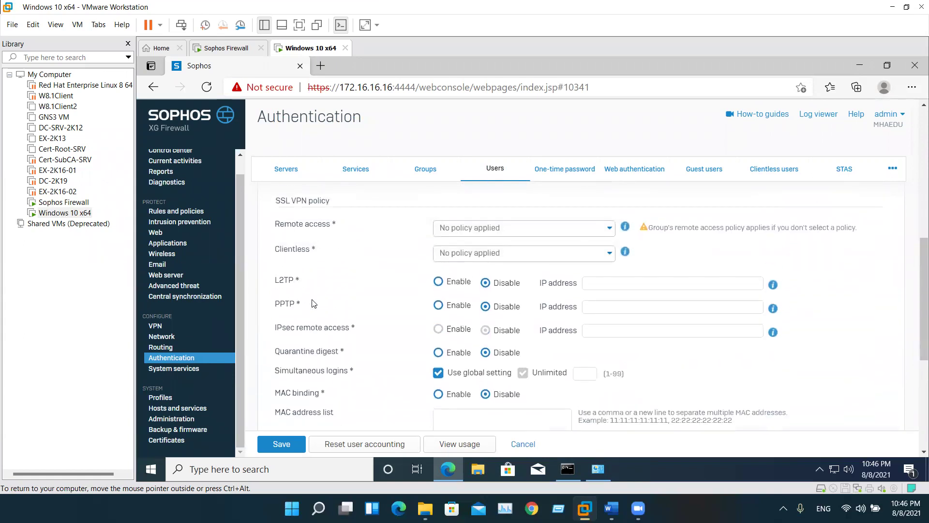
drag(303, 368, 347, 370)
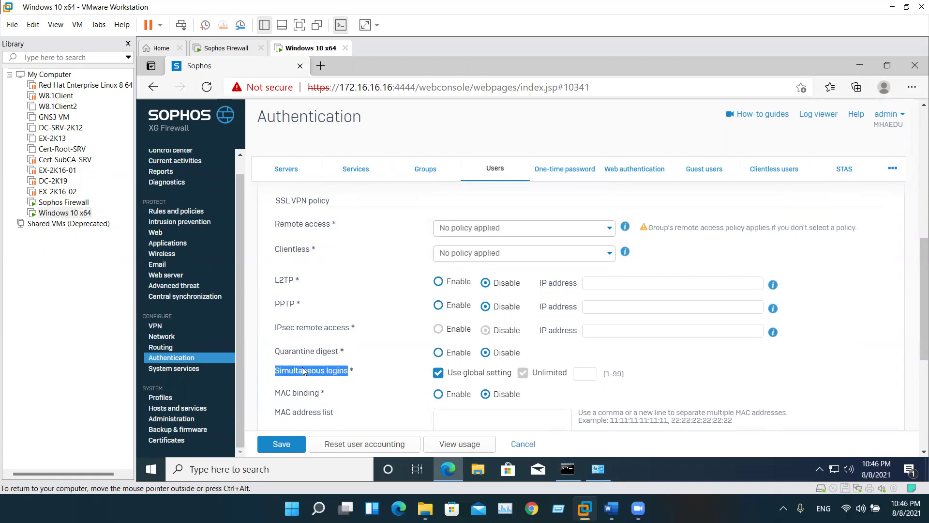
triple_click(310, 393)
scroll(312, 388, down, 2)
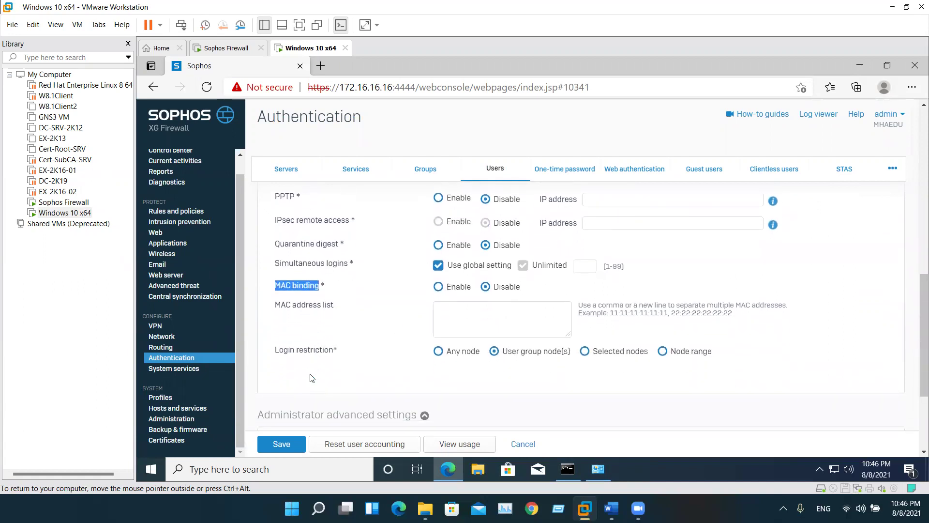
click(325, 312)
double_click(316, 350)
scroll(370, 339, down, 3)
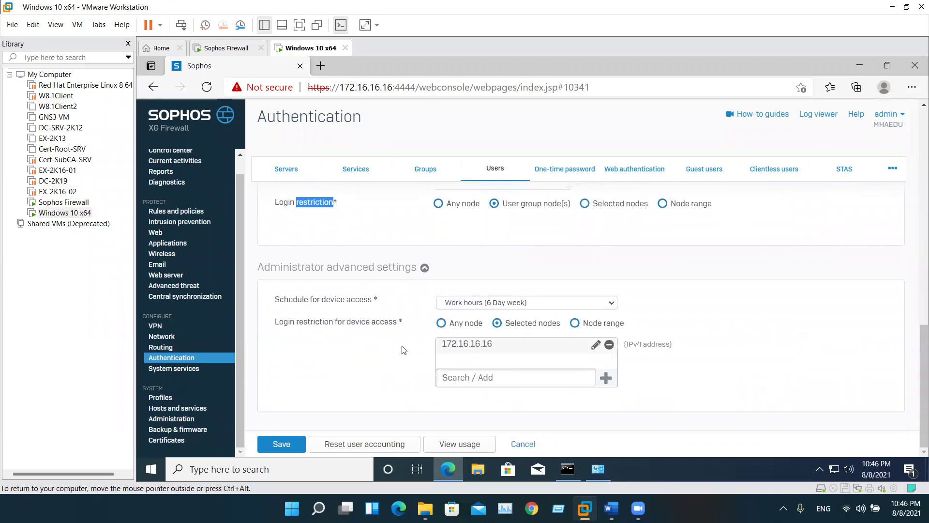
click(289, 444)
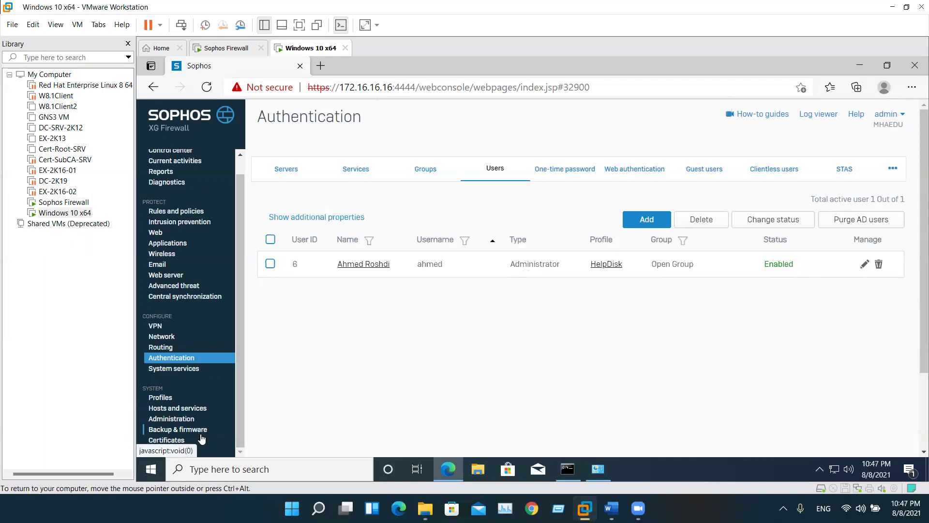
On Administration > Device access, enable HTTPS admin access for the LAN zone in the local service ACL
click(177, 441)
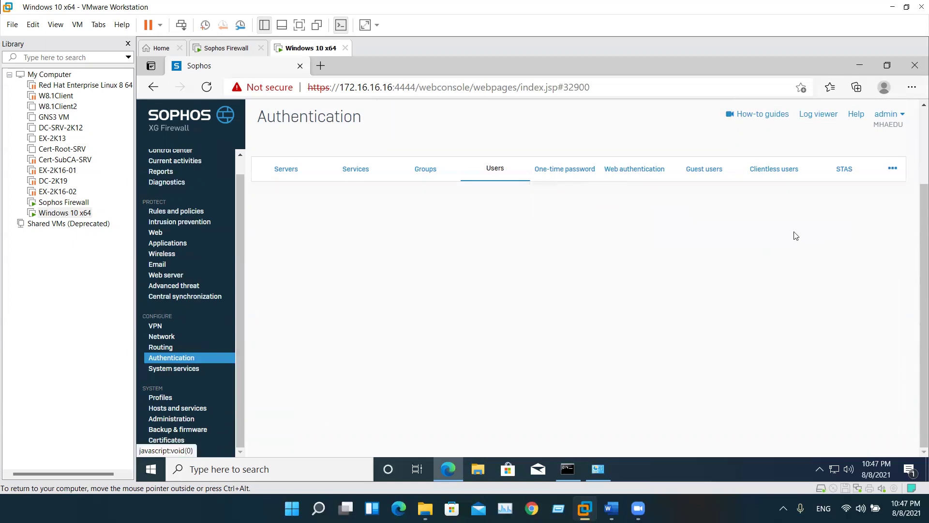
click(175, 419)
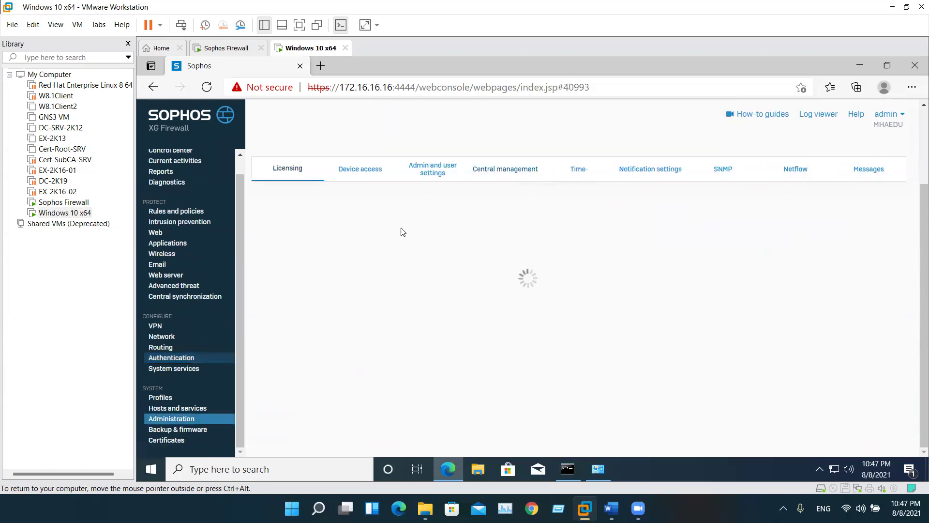
click(433, 176)
click(475, 184)
click(362, 170)
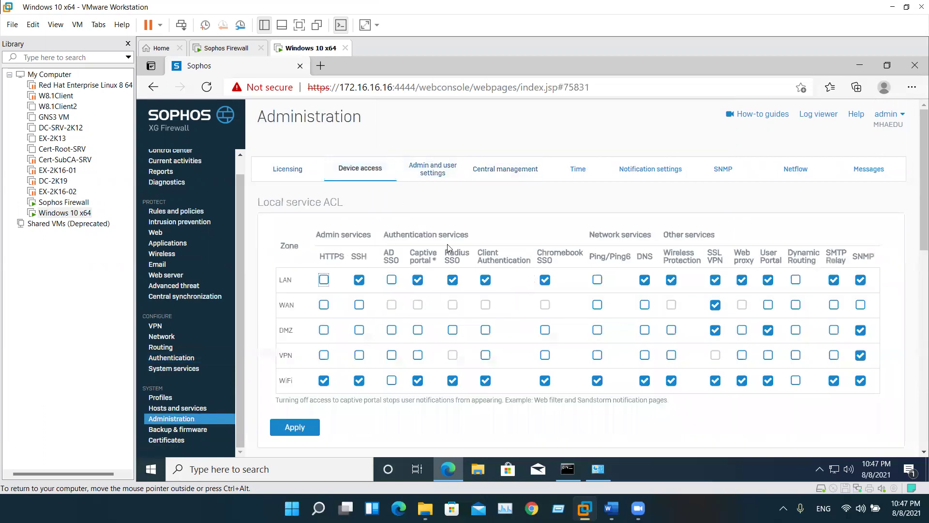
click(323, 280)
Look over the Local service ACL exception rule list and its single IPv4 rule
scroll(422, 362, down, 10)
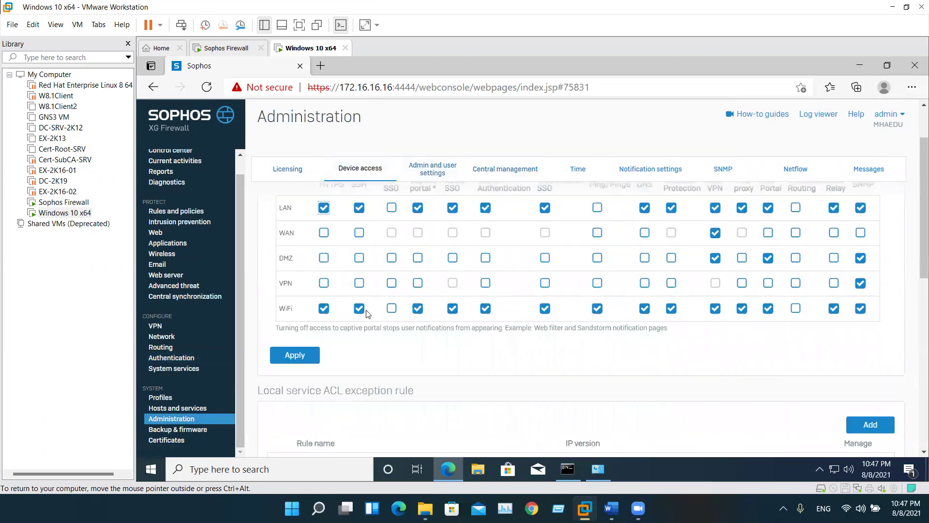
scroll(422, 362, up, 2)
drag(341, 271, 270, 276)
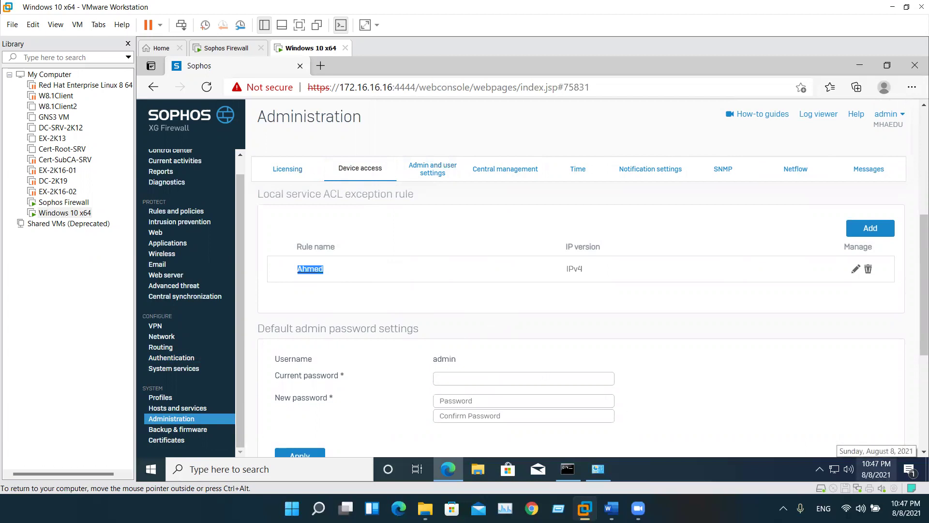
drag(297, 246, 317, 259)
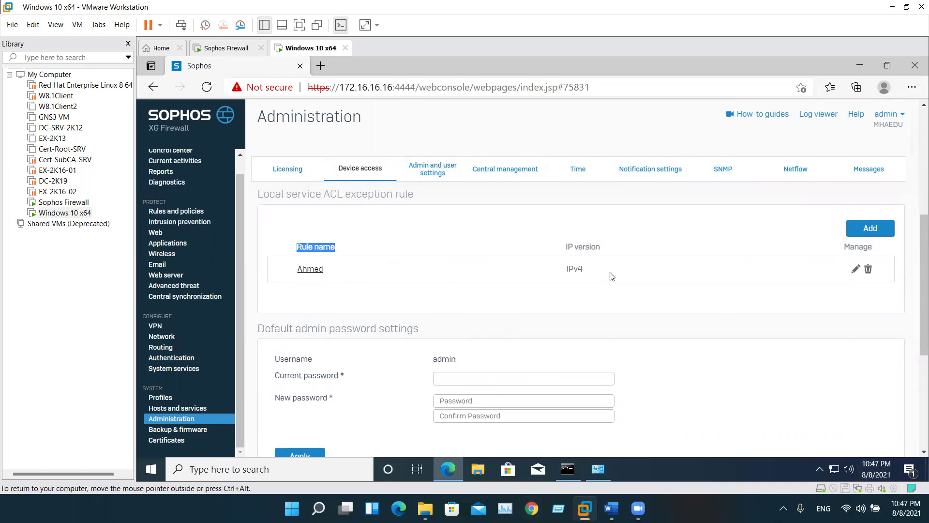
scroll(432, 280, down, 1)
scroll(428, 280, up, 2)
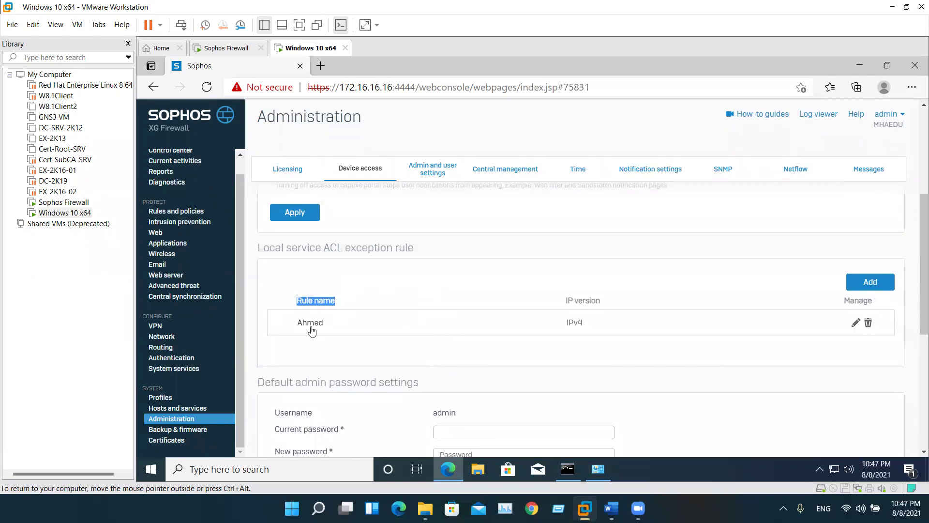
Review the exception rule accepting HTTPS, SSH and Ping/Ping6 to #PortA
click(311, 324)
scroll(467, 297, down, 2)
scroll(435, 276, up, 2)
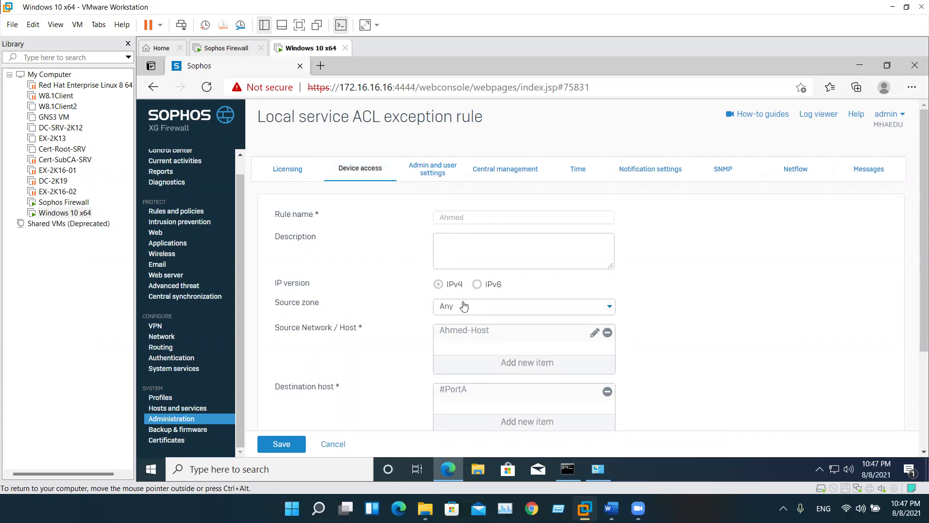
scroll(466, 304, down, 3)
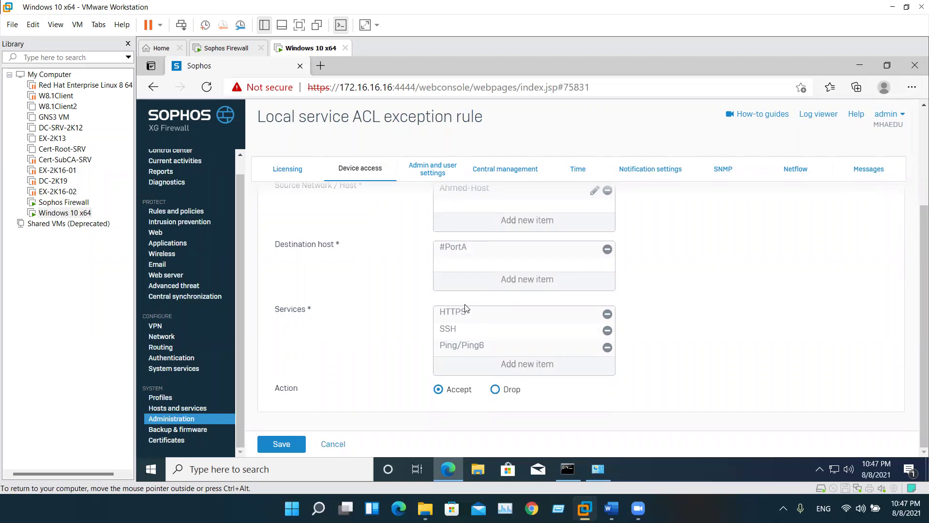
scroll(466, 311, up, 3)
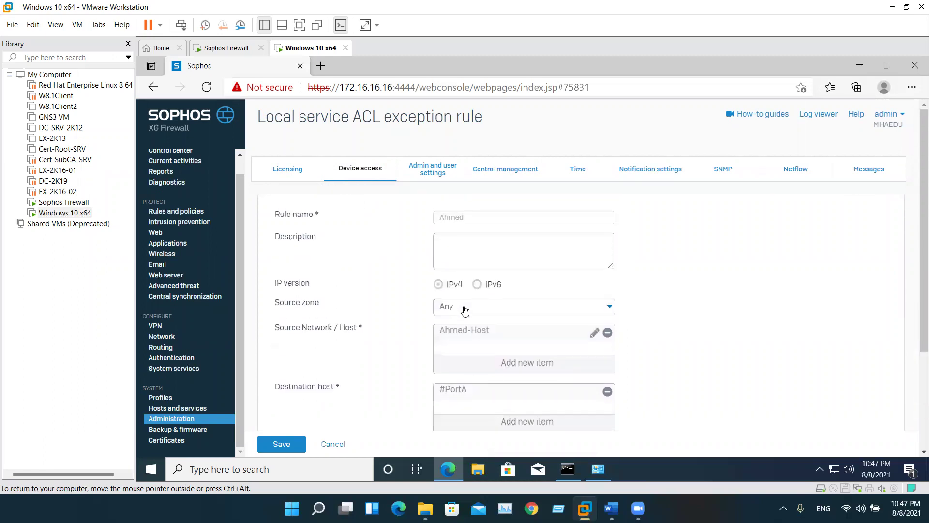
click(428, 173)
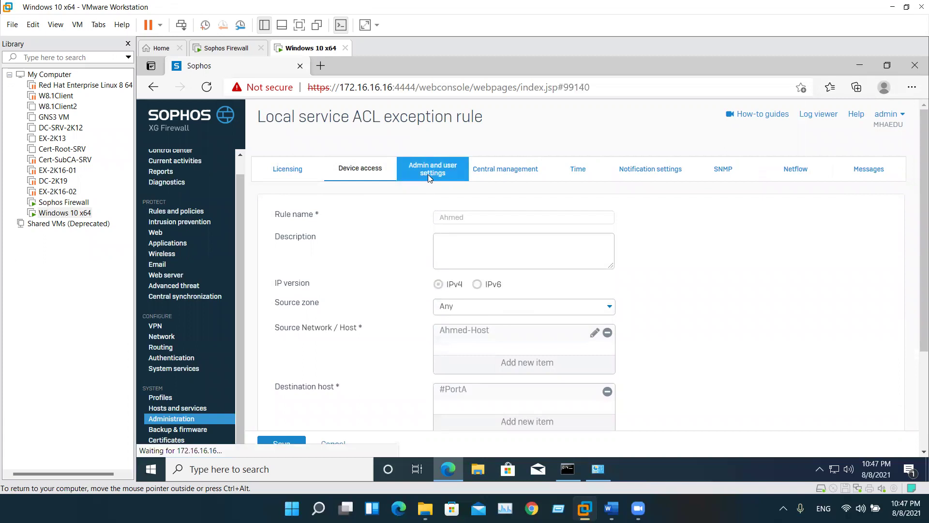
Look over the Default admin password settings fields and new password requirements on Device access
click(360, 168)
scroll(375, 284, down, 3)
scroll(374, 284, down, 5)
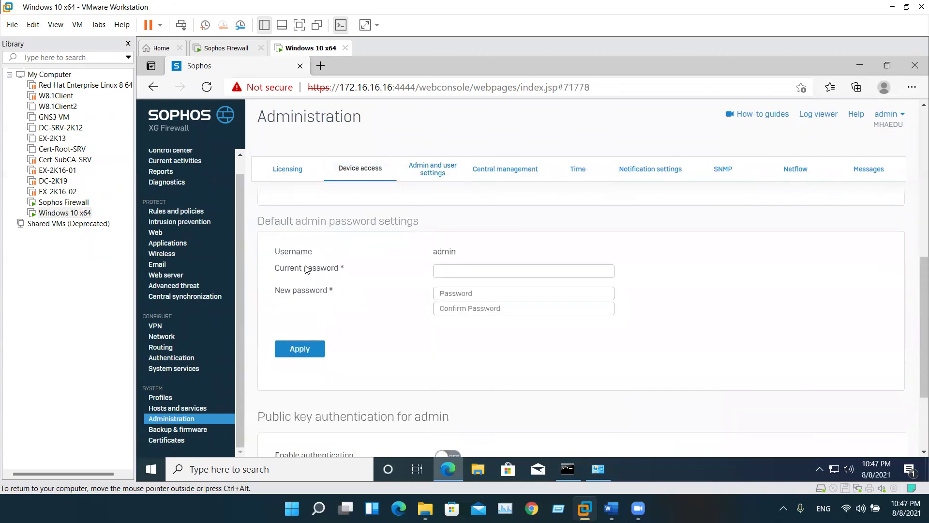
triple_click(299, 222)
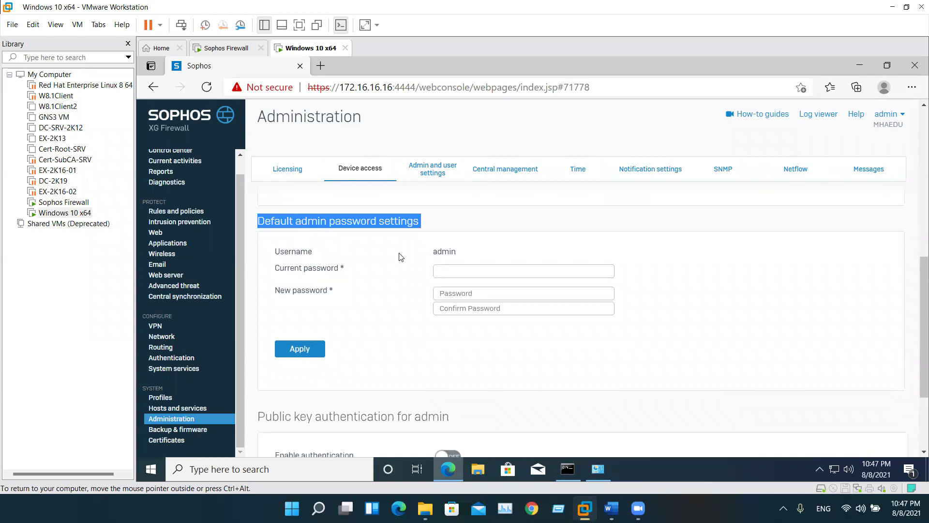
click(462, 272)
click(459, 292)
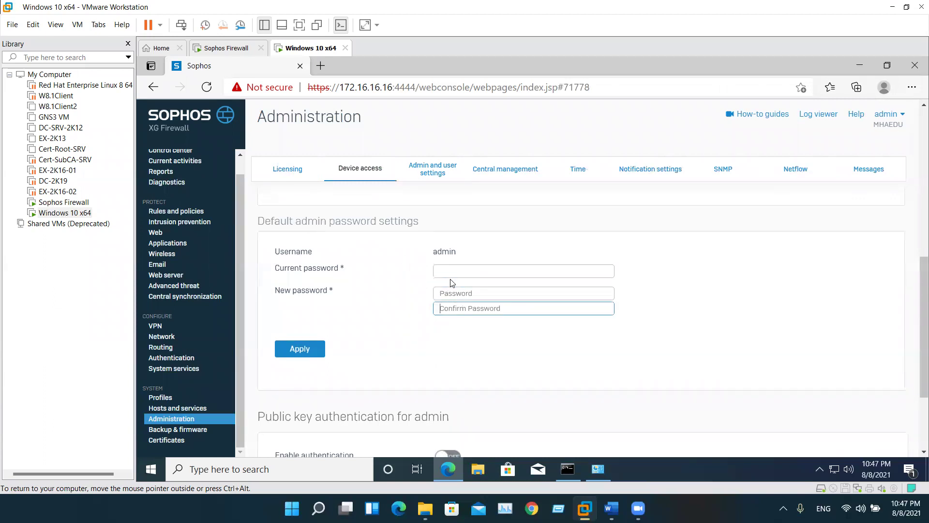
click(451, 293)
click(456, 310)
scroll(446, 305, down, 2)
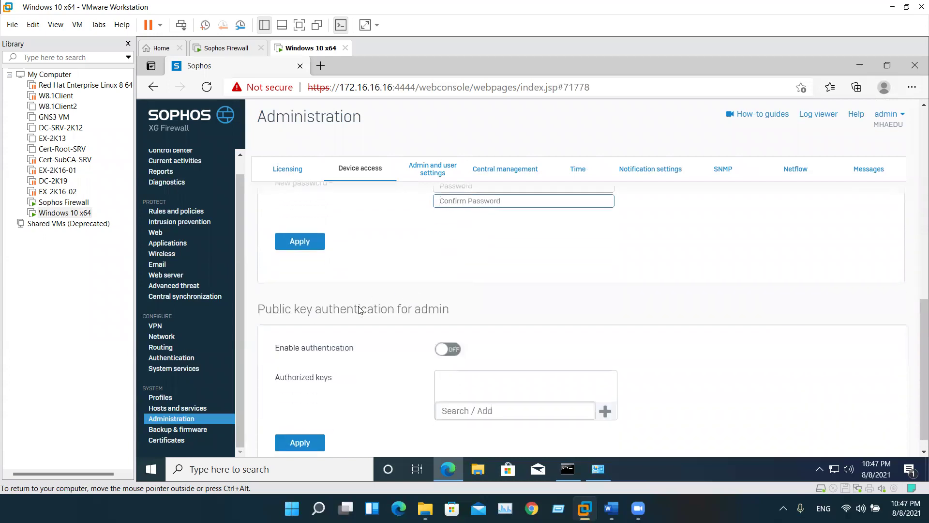
Switch on public key authentication for admin and look over its Authorized keys setting
triple_click(301, 314)
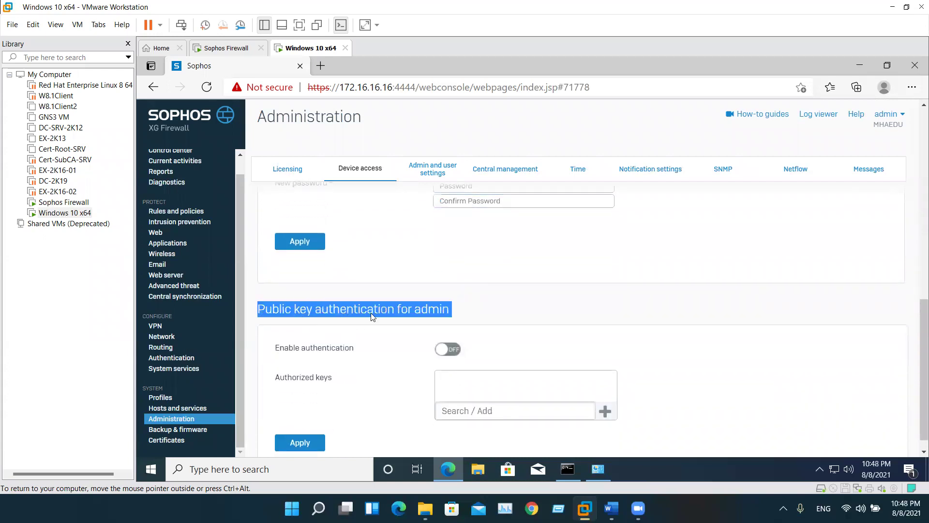
scroll(374, 317, down, 1)
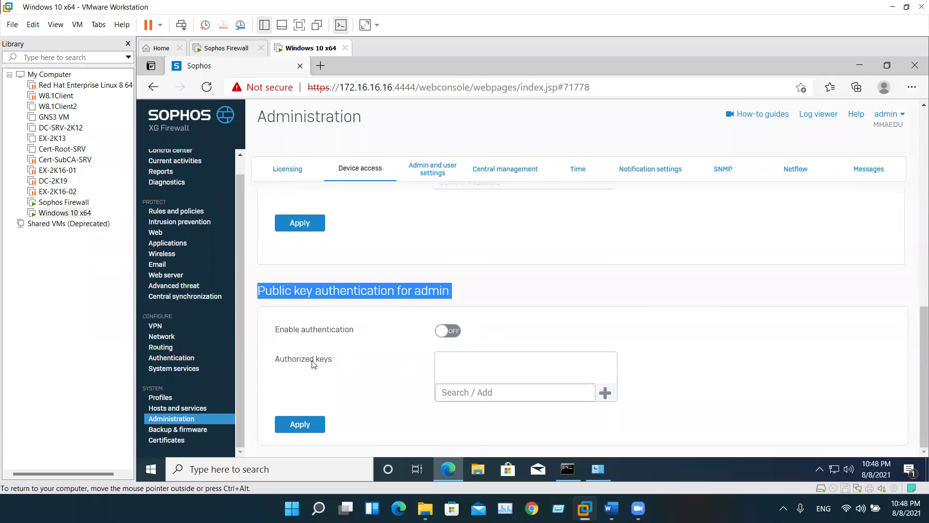
drag(333, 364, 464, 369)
click(467, 370)
click(448, 331)
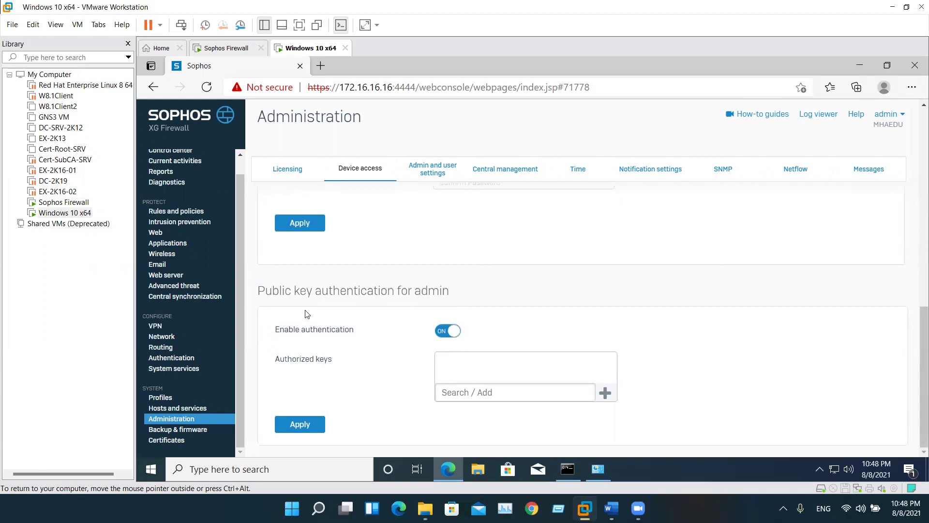
triple_click(361, 303)
click(377, 357)
scroll(373, 326, up, 6)
scroll(421, 326, down, 4)
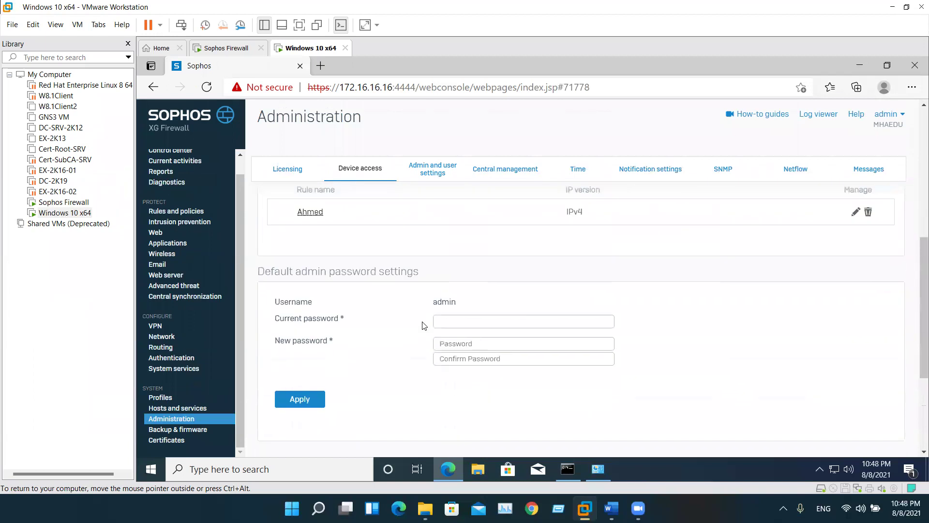
scroll(420, 320, up, 5)
click(430, 176)
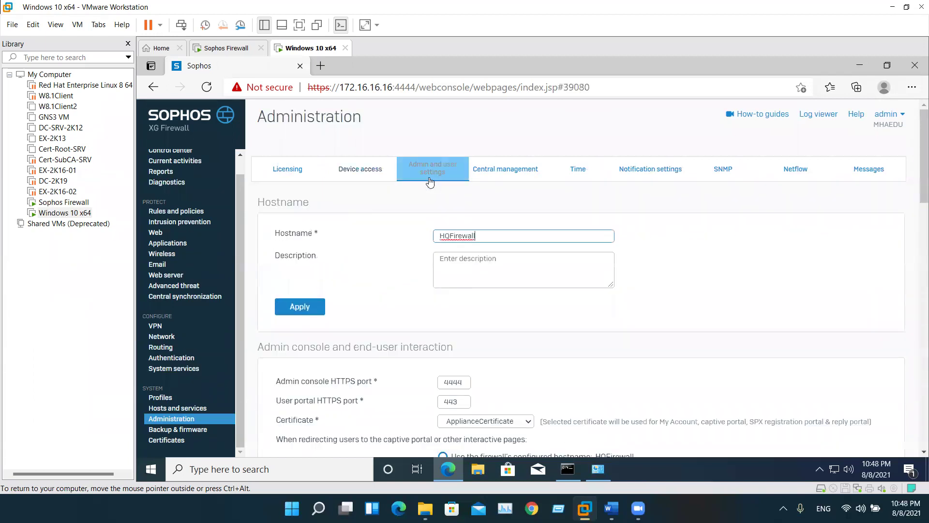
scroll(450, 308, down, 15)
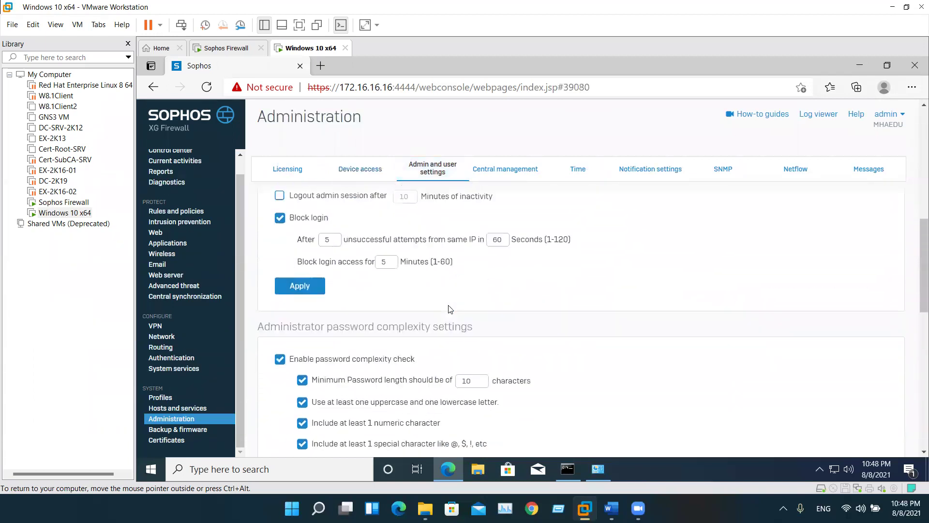
scroll(450, 309, up, 15)
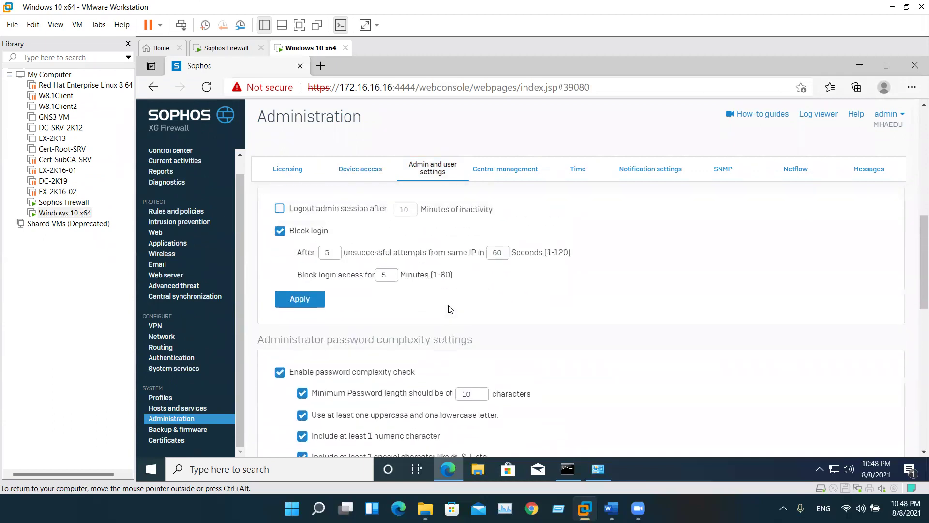
click(690, 467)
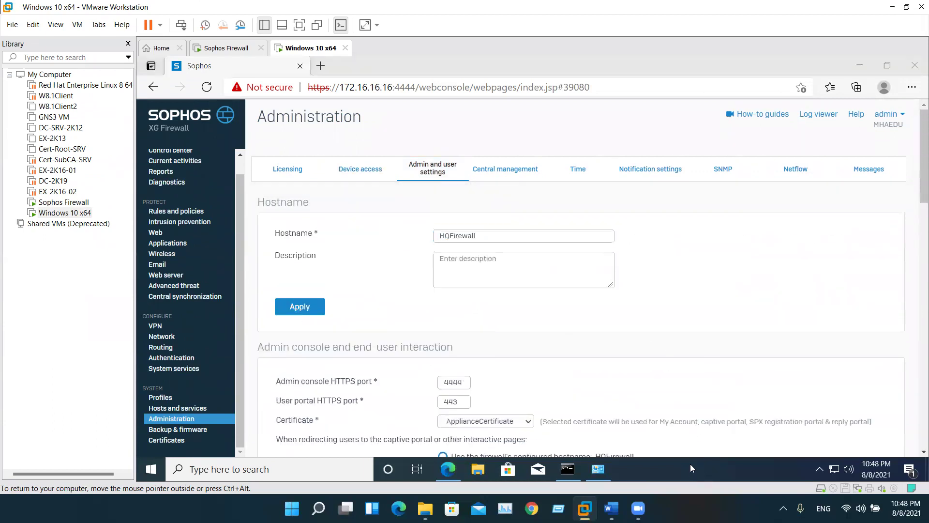
key(ctrl+alt)
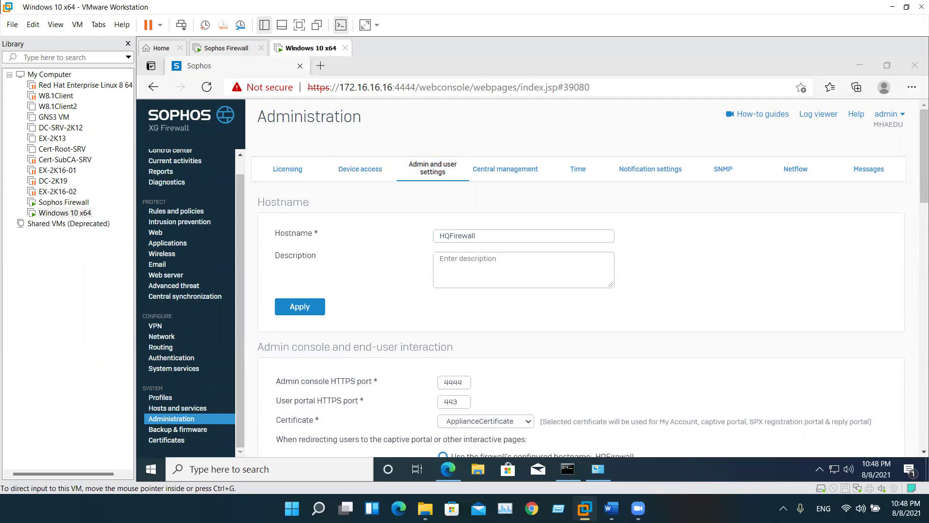